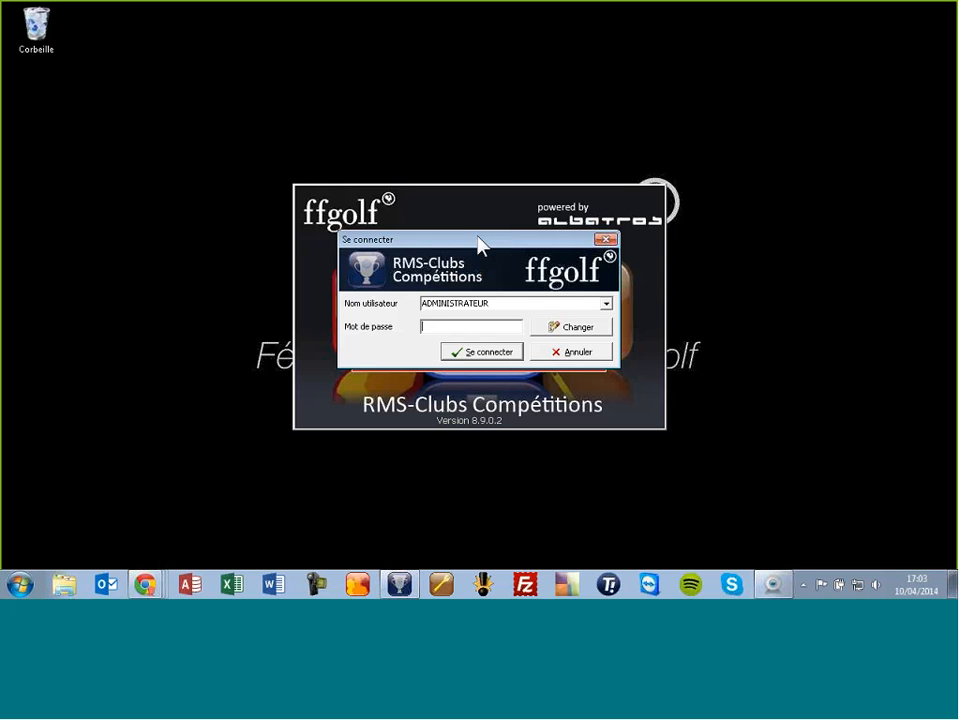
Step: Sign in to RMS-Clubs Compétitions with the administrator account password
type("****")
left_click(478, 350)
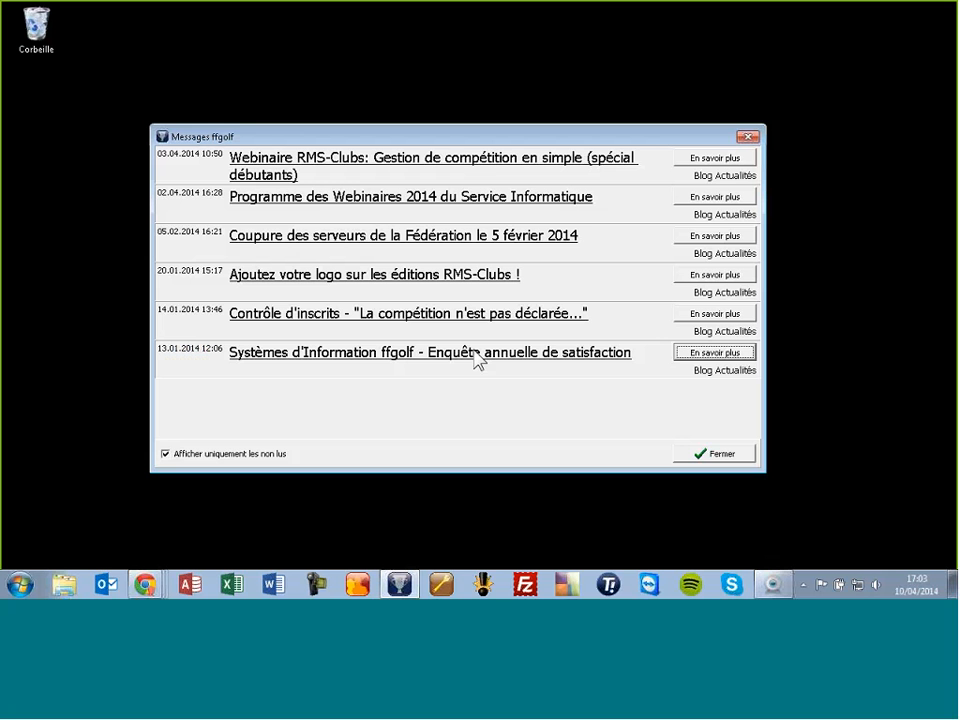
Step: Move the Messages ffgolf news window aside, read it, and close it
left_click_drag(465, 141, 510, 118)
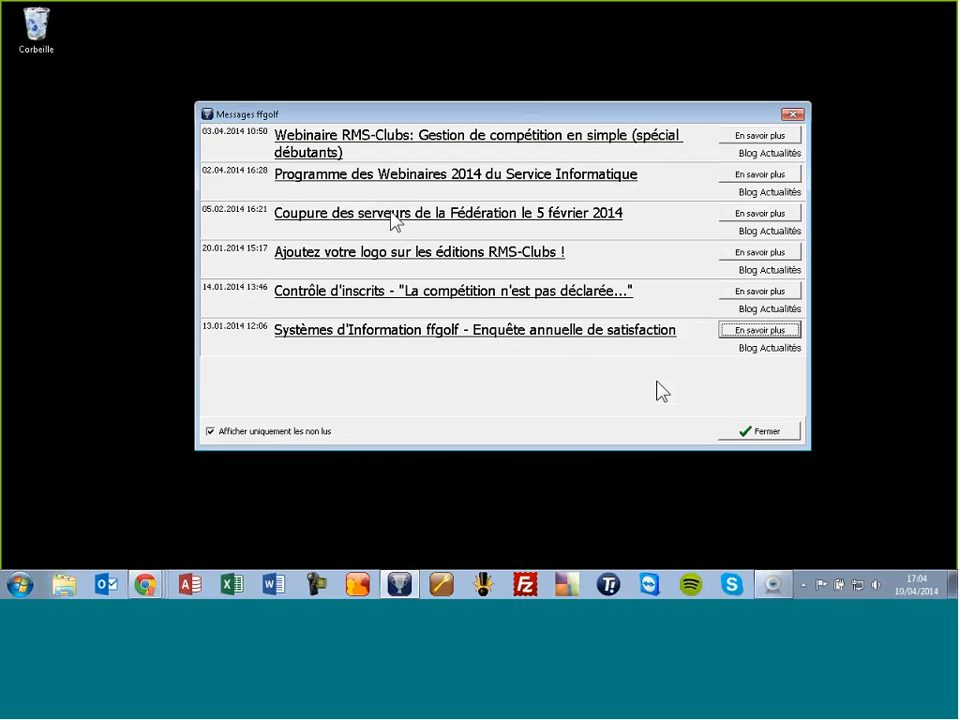
left_click(745, 433)
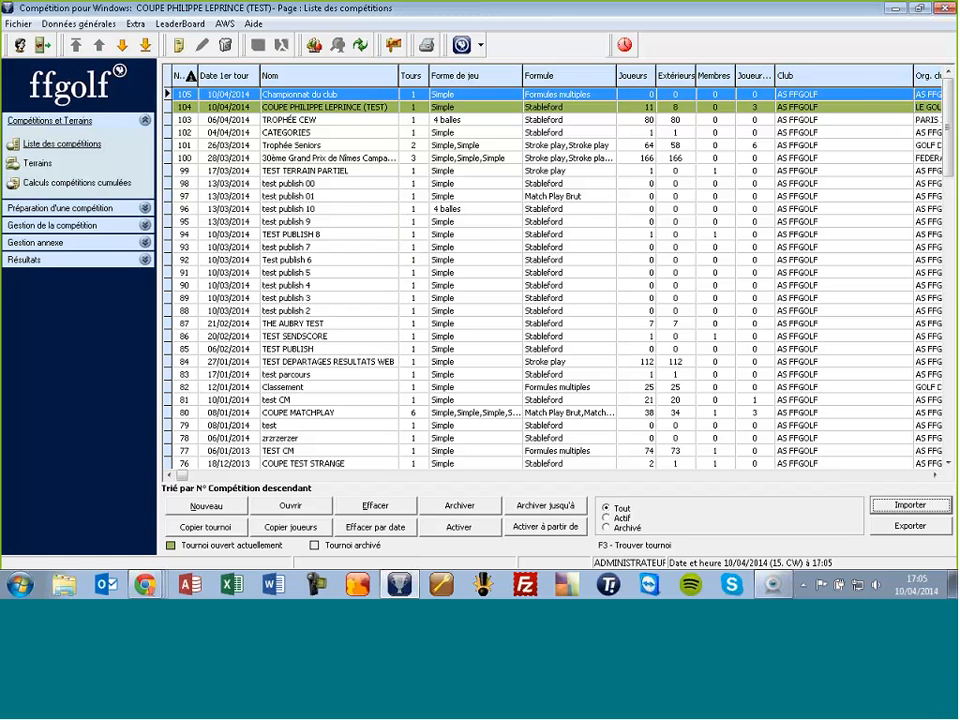
Step: Create a new competition named 'COUPE MORIN (TEST)' with its first round on 10/04/2014
left_click(179, 46)
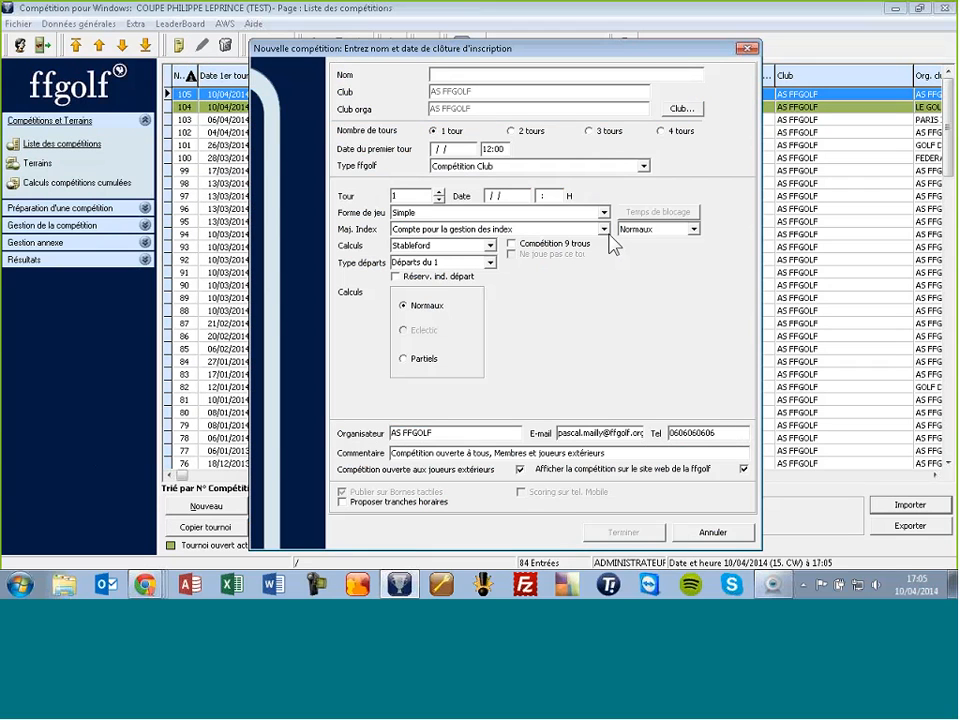
type("COUPE MORIN (TEST")
left_click(437, 149)
key("Tab")
type("10/04/20")
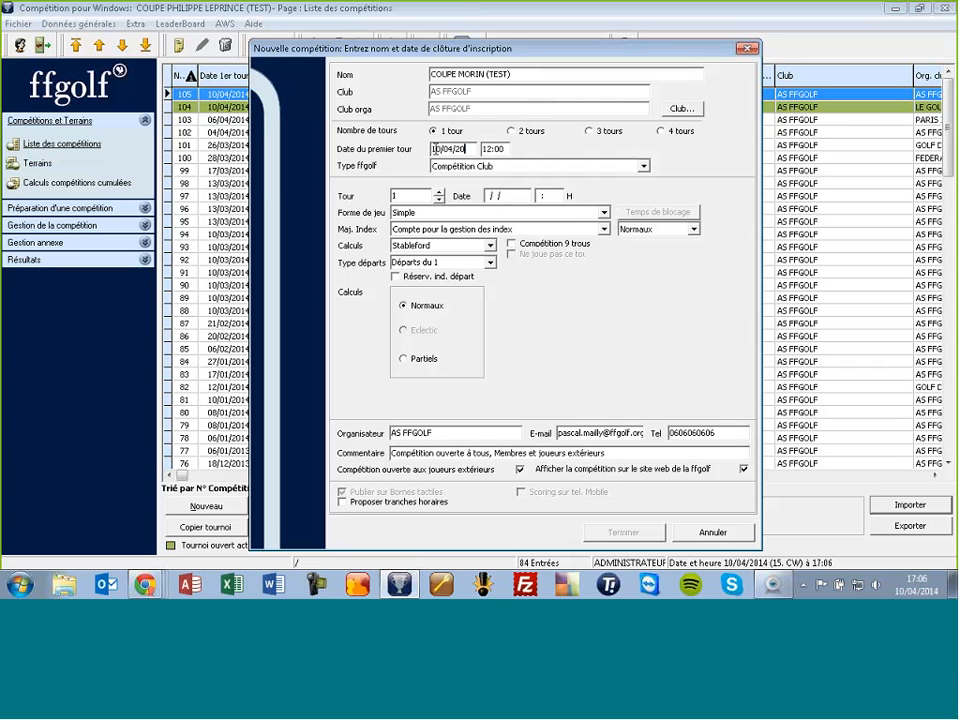
type("14")
key("Tab")
Step: Set the first round's start time to 09:00
type("09")
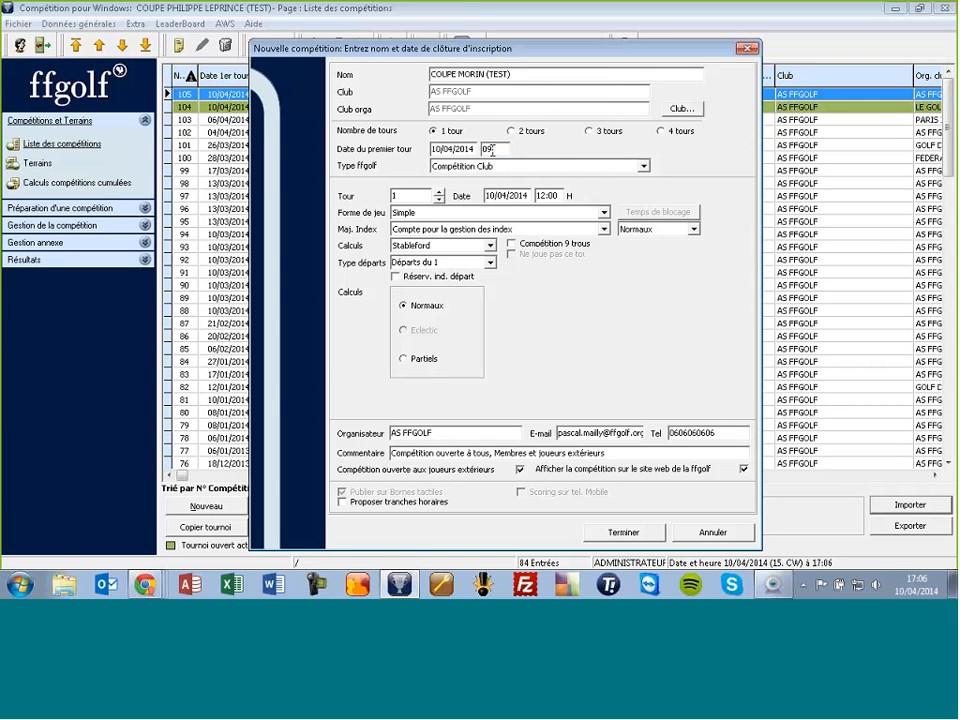
type(":00")
key("Tab")
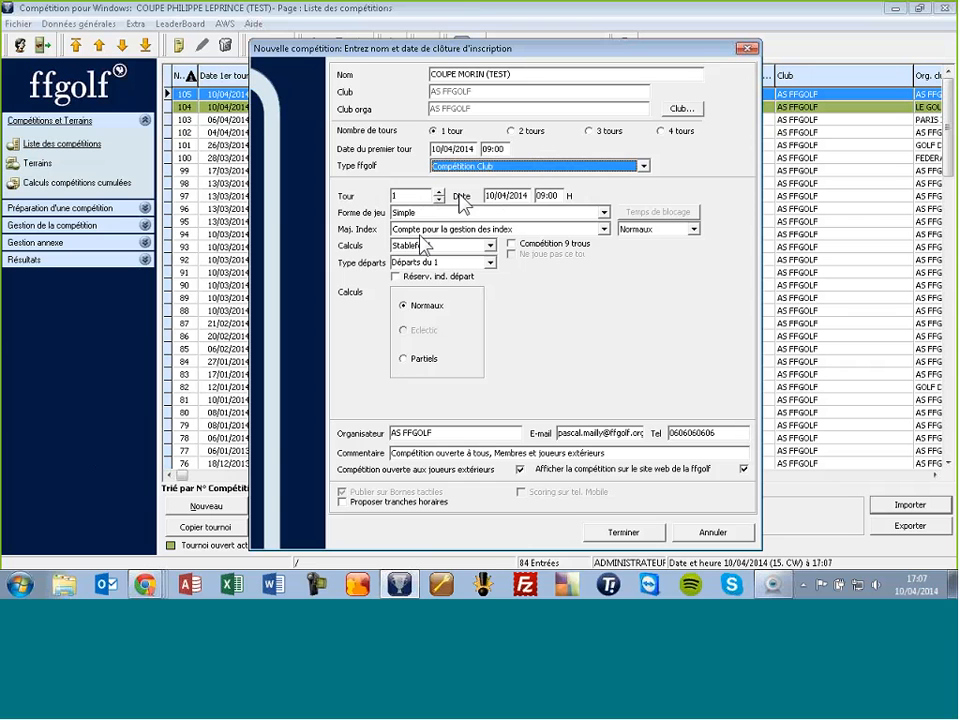
left_click(448, 246)
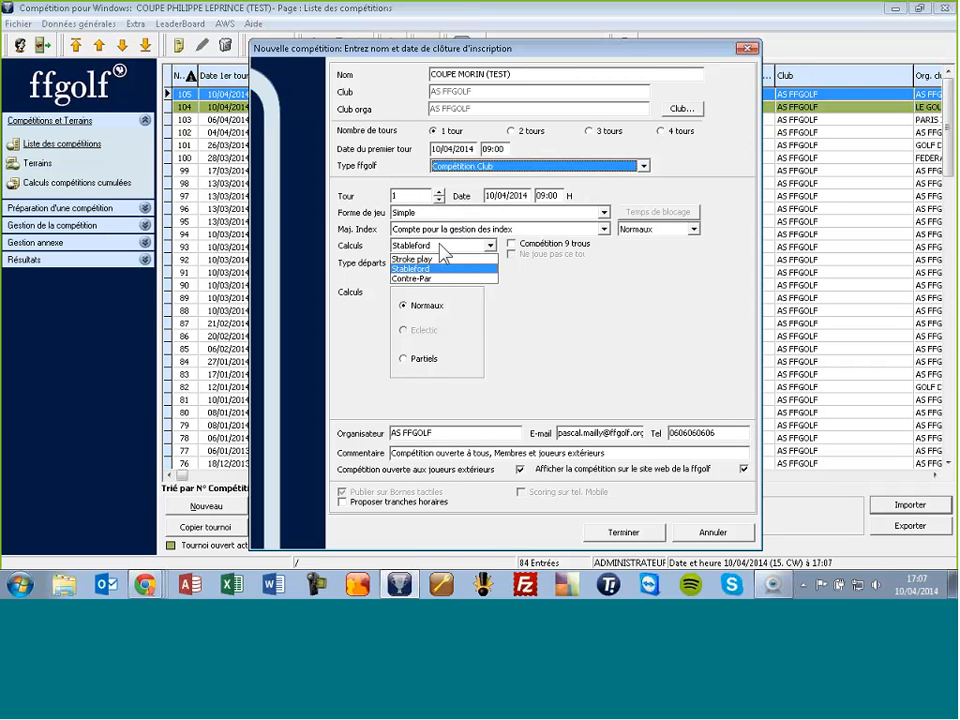
left_click(467, 245)
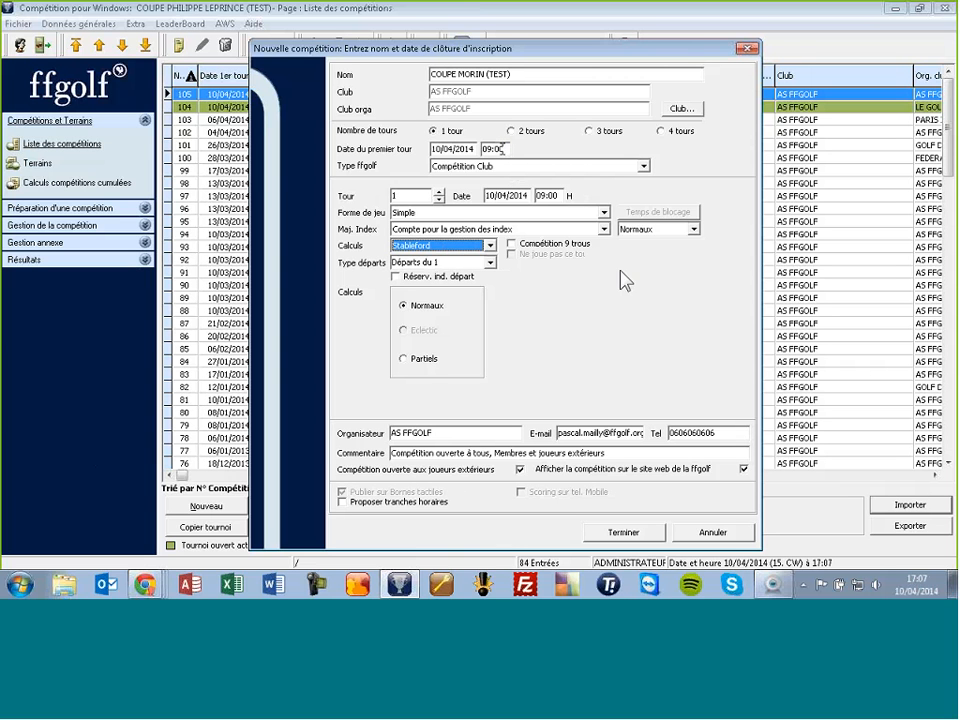
left_click(490, 262)
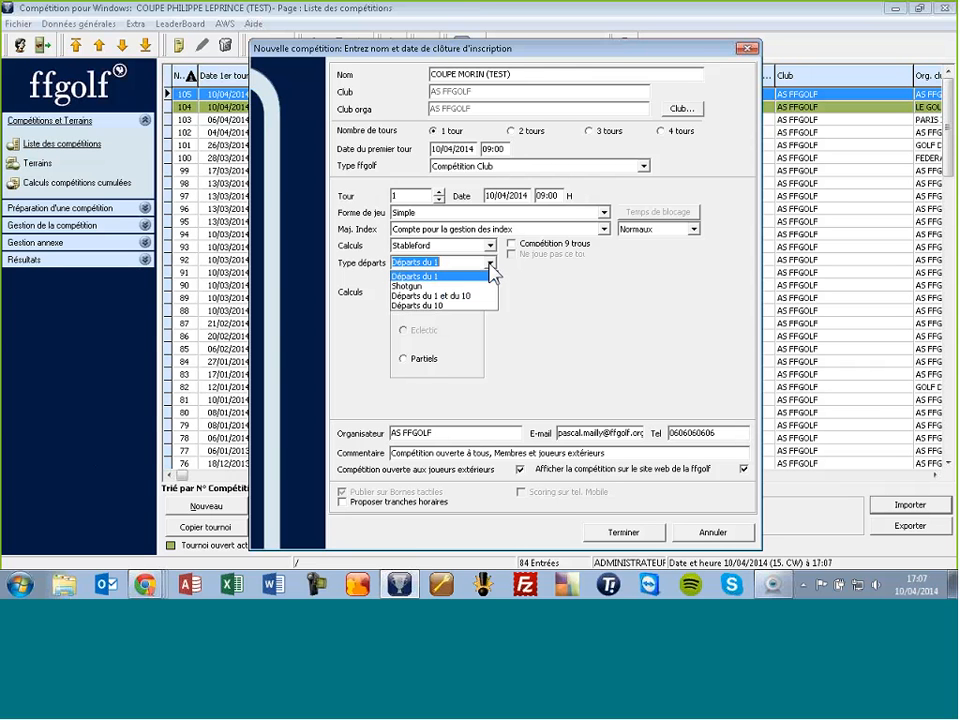
left_click(491, 268)
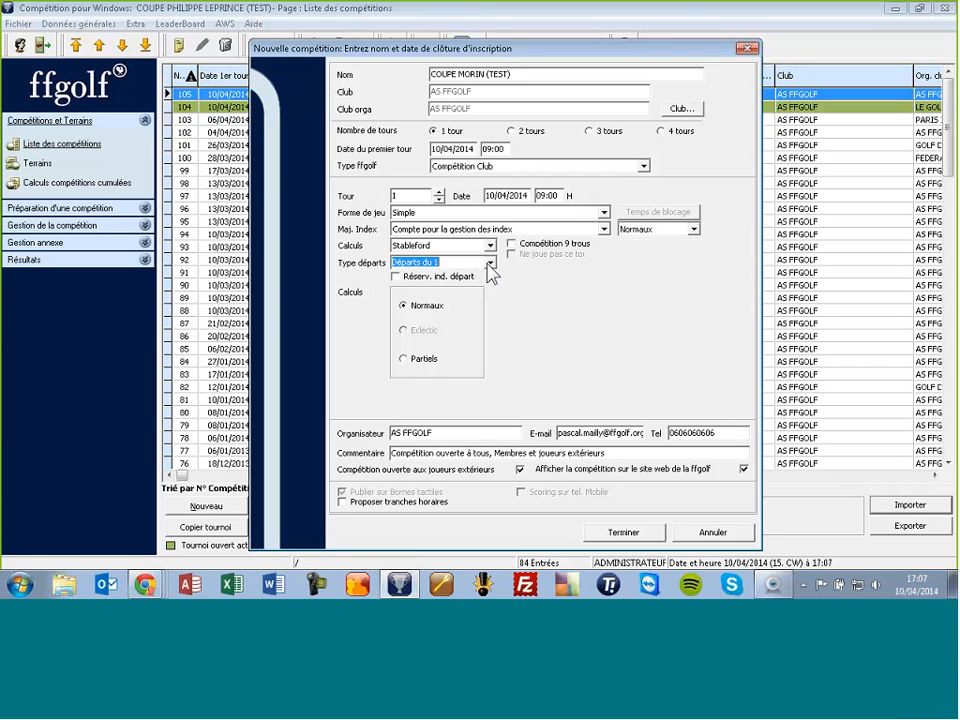
left_click(471, 263)
left_click(491, 263)
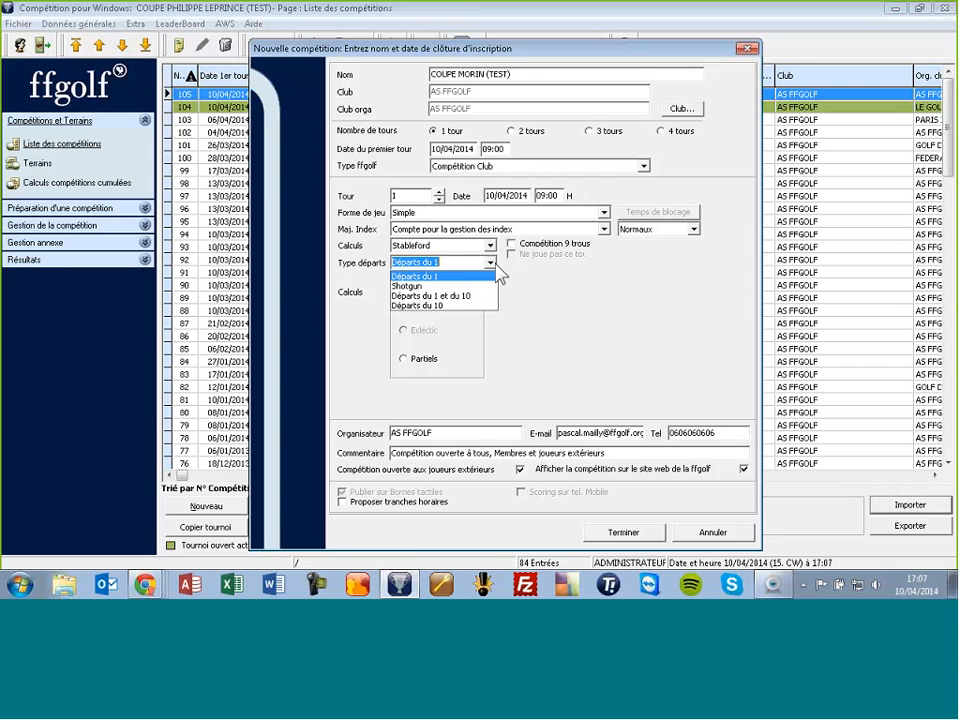
left_click(440, 278)
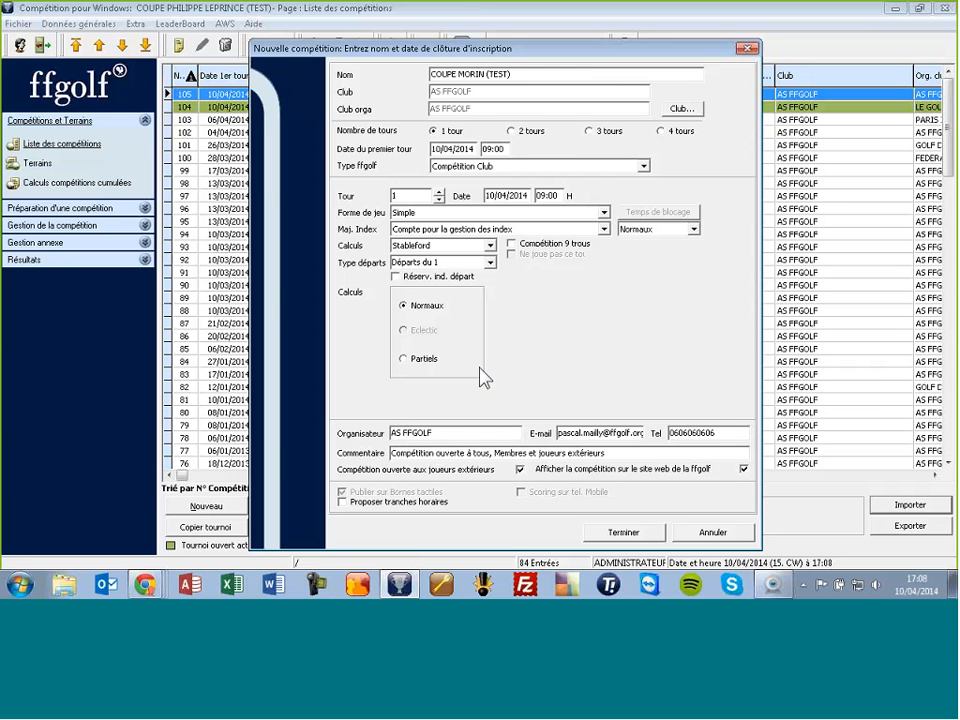
double_click(451, 432)
left_click(474, 438)
left_click(744, 469)
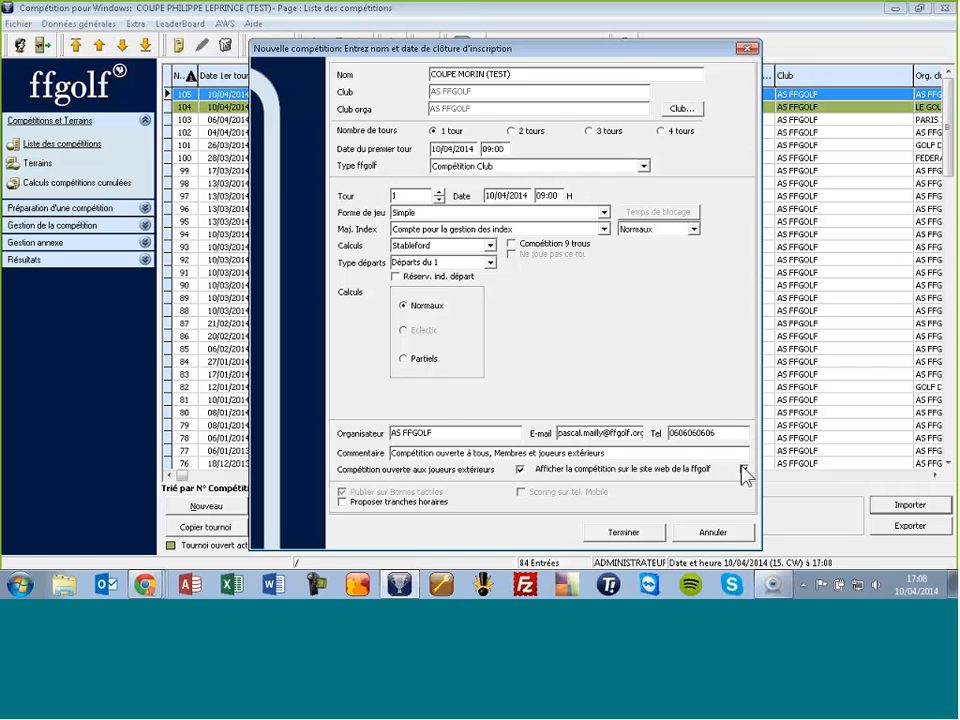
left_click(620, 532)
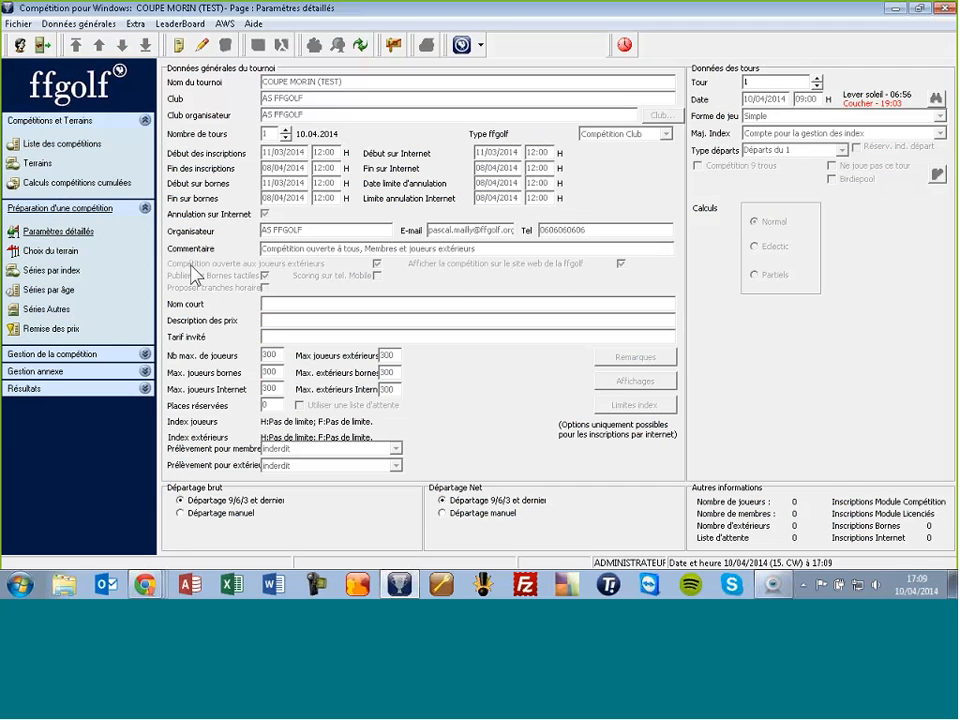
Step: View the course choice, check the full Terrains list, then return to Choix du terrain
left_click(57, 251)
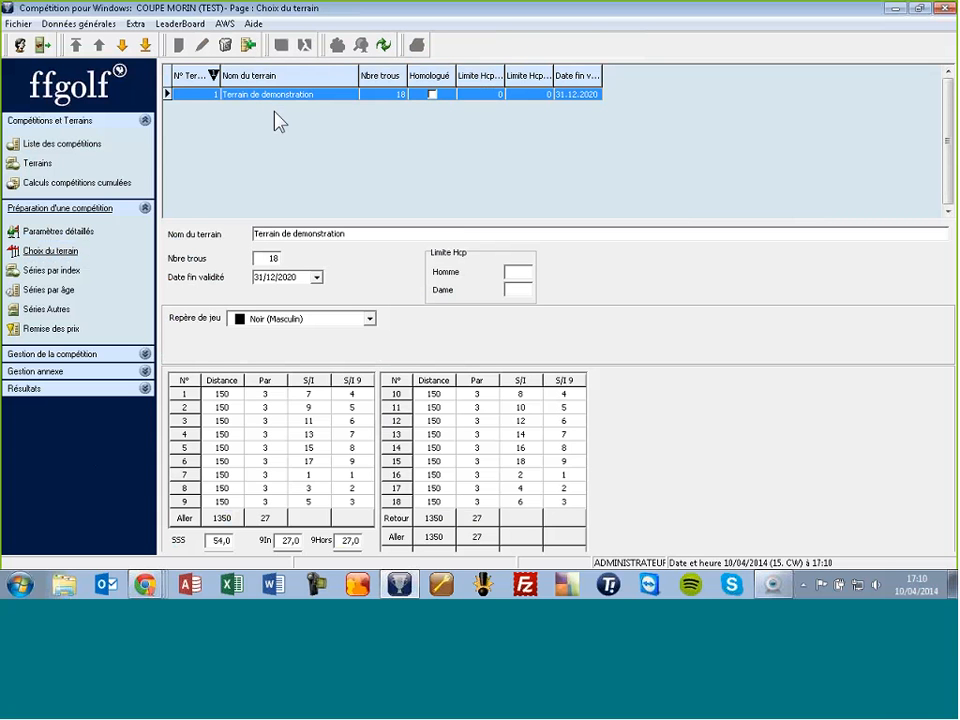
left_click(39, 166)
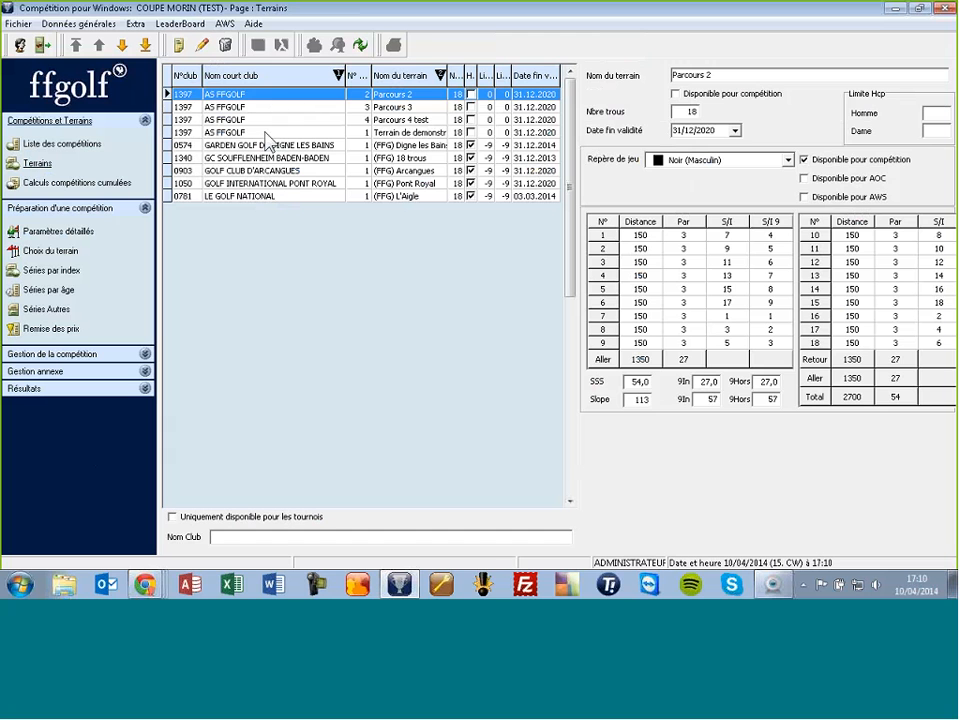
left_click(52, 252)
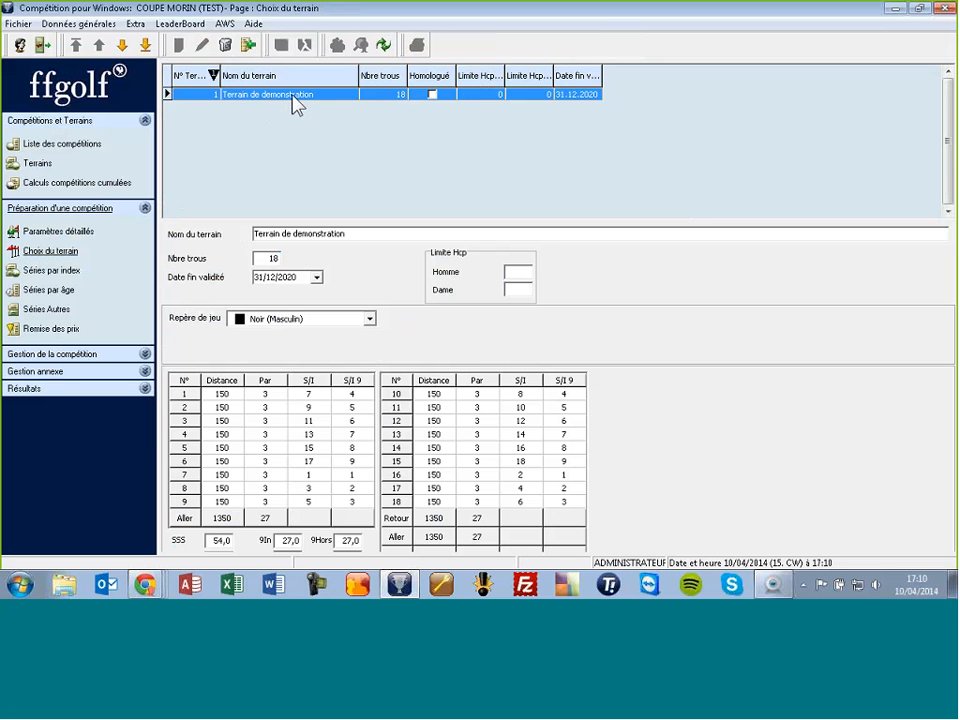
Step: Add Le Golf National's (FFG) L'Aigle course to the competition and select it
left_click(249, 47)
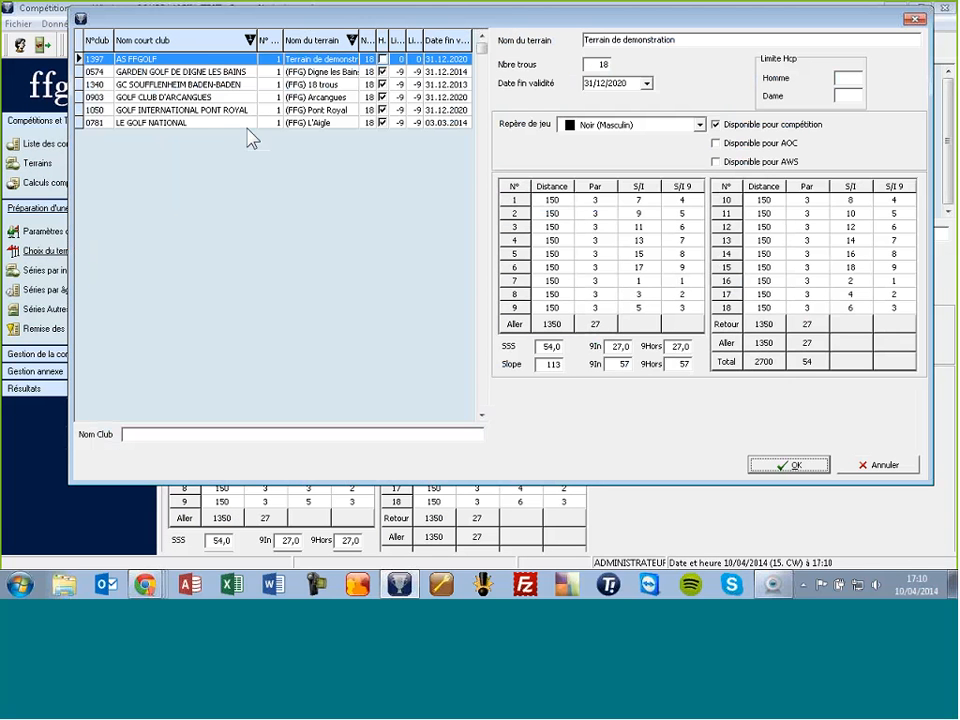
left_click(218, 121)
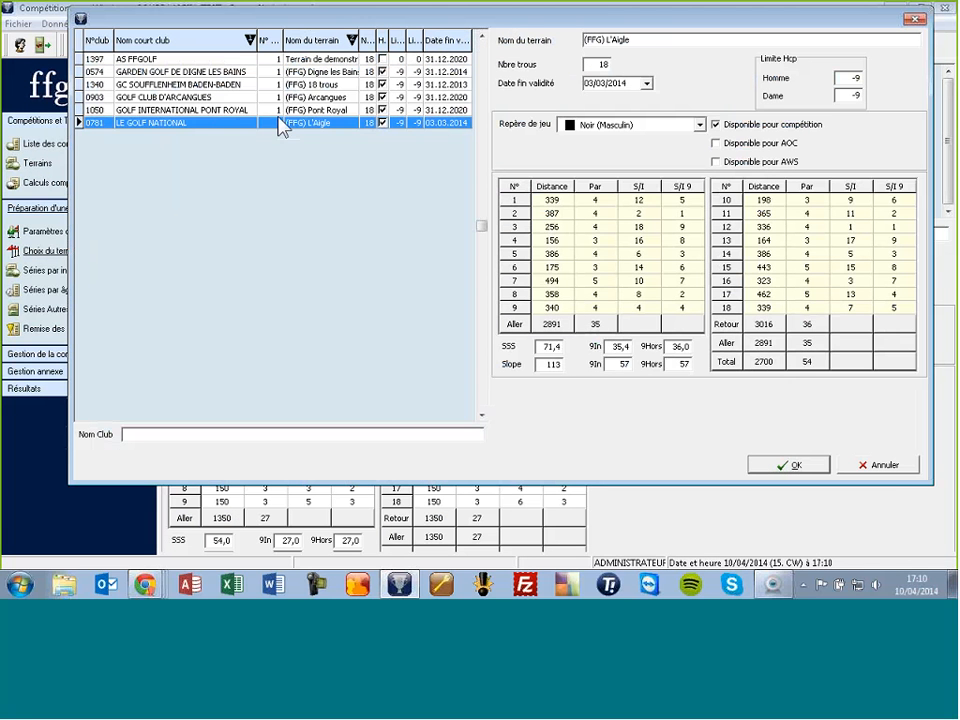
left_click(782, 467)
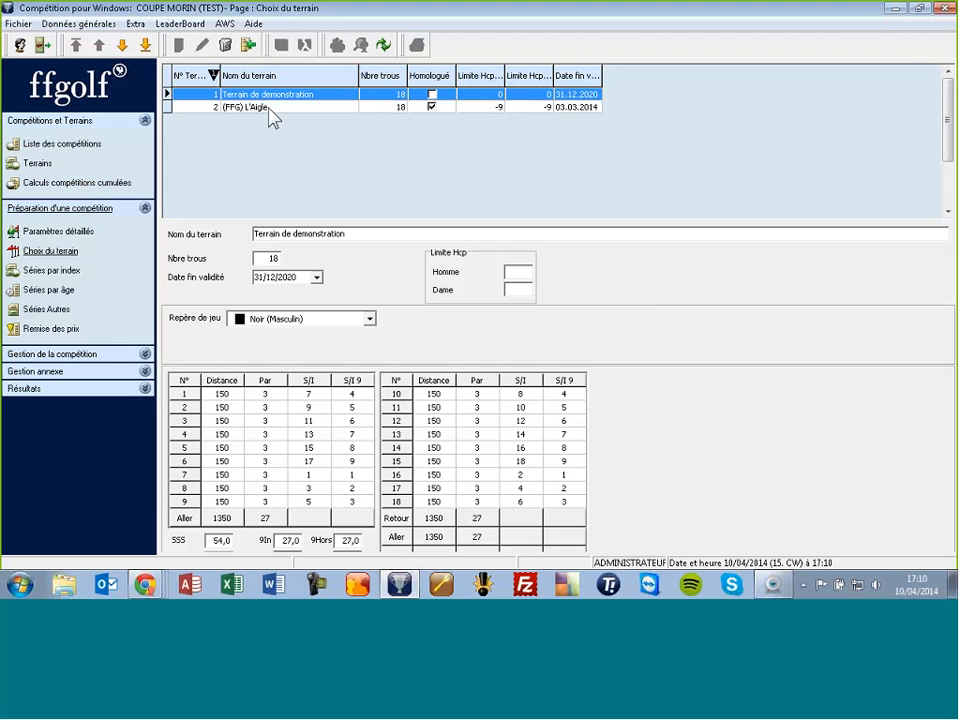
left_click(268, 108)
key("ctrl")
key("ctrl")
Step: Delete Terrain de demonstration, dismiss the series reminder, and reopen the L'Aigle course choice
left_click(227, 50)
left_click(414, 327)
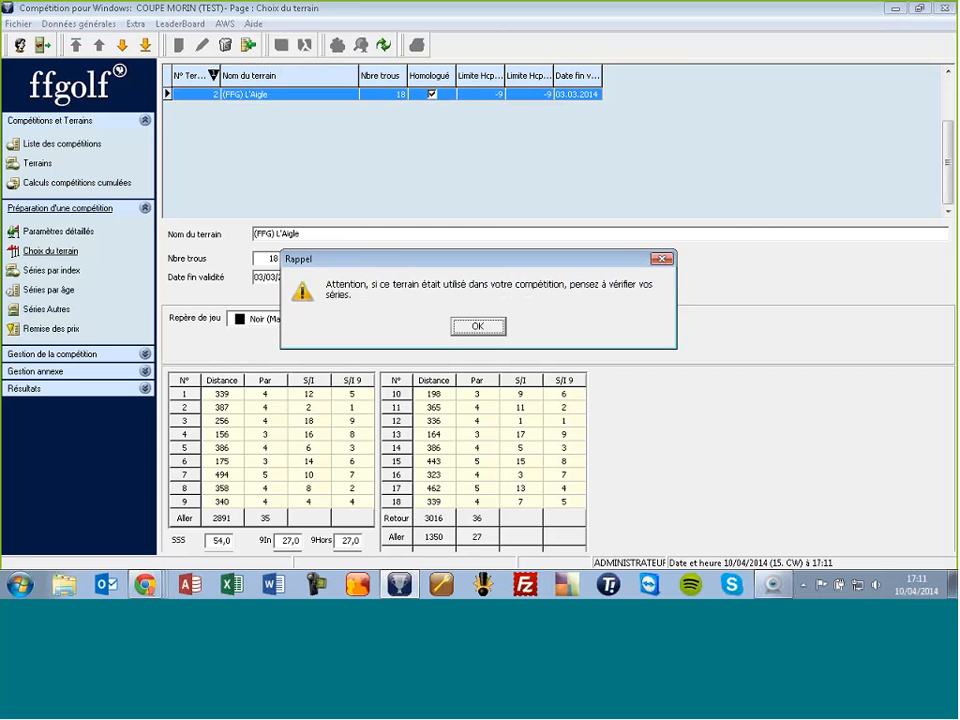
left_click(485, 327)
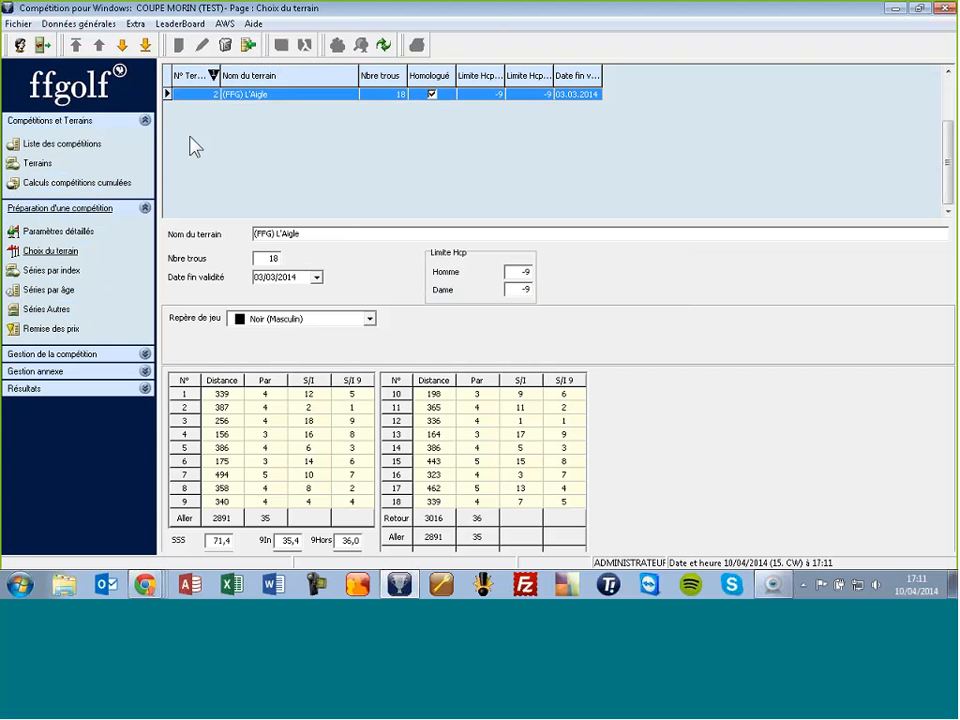
left_click(35, 165)
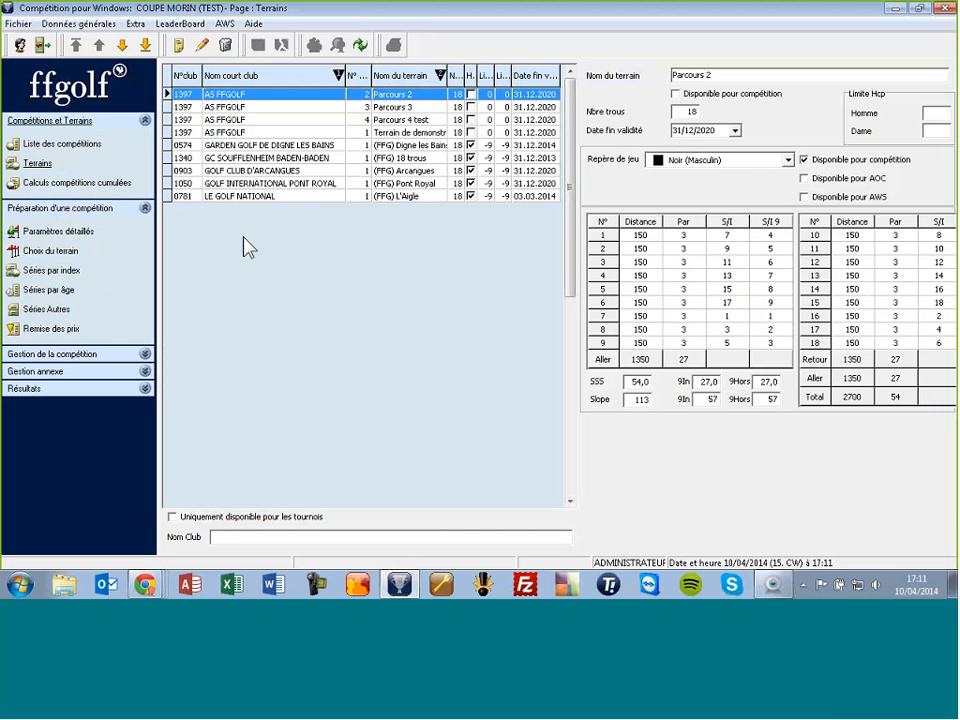
left_click(63, 254)
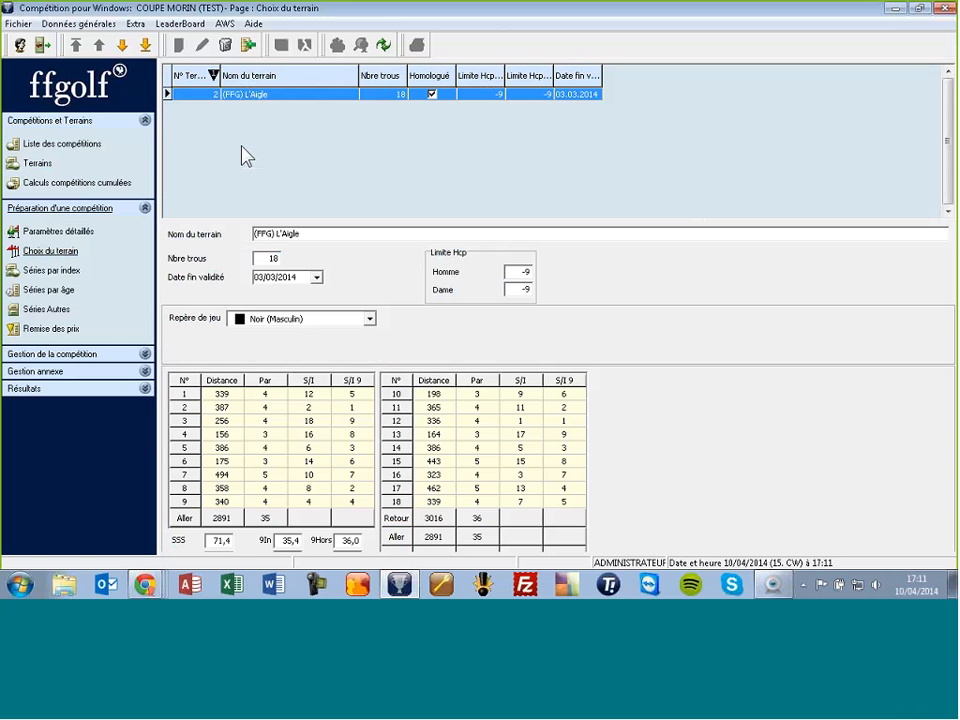
Step: Open the Séries par index page showing the Stableford series on (FFG) L'Aigle
left_click(52, 271)
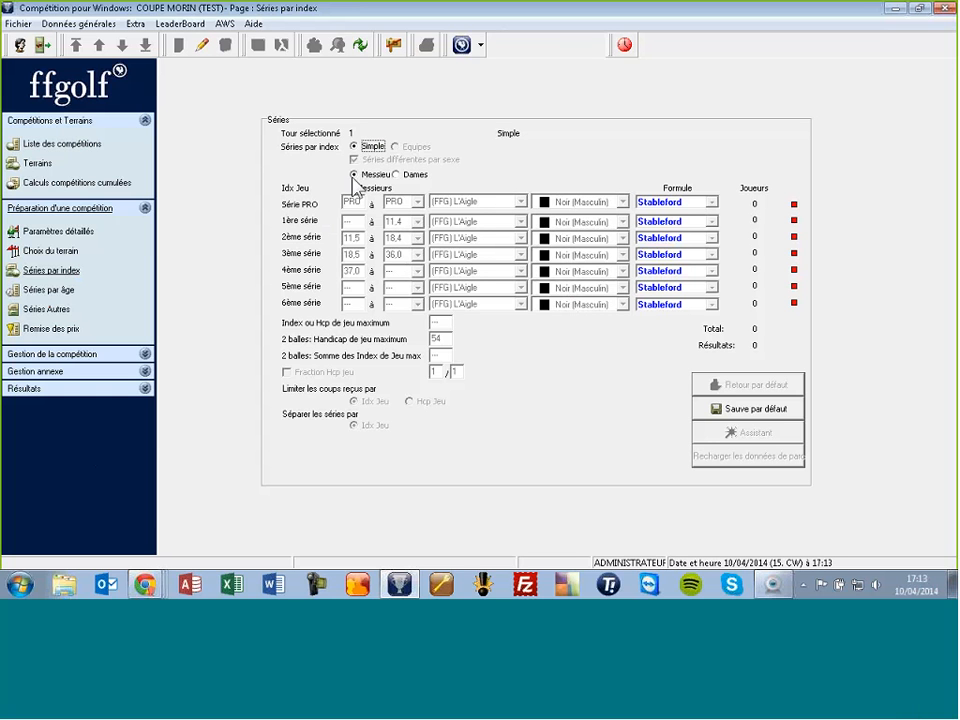
Step: Change the 1ère série upper index limit from 11,4 to 8,4
left_click(202, 45)
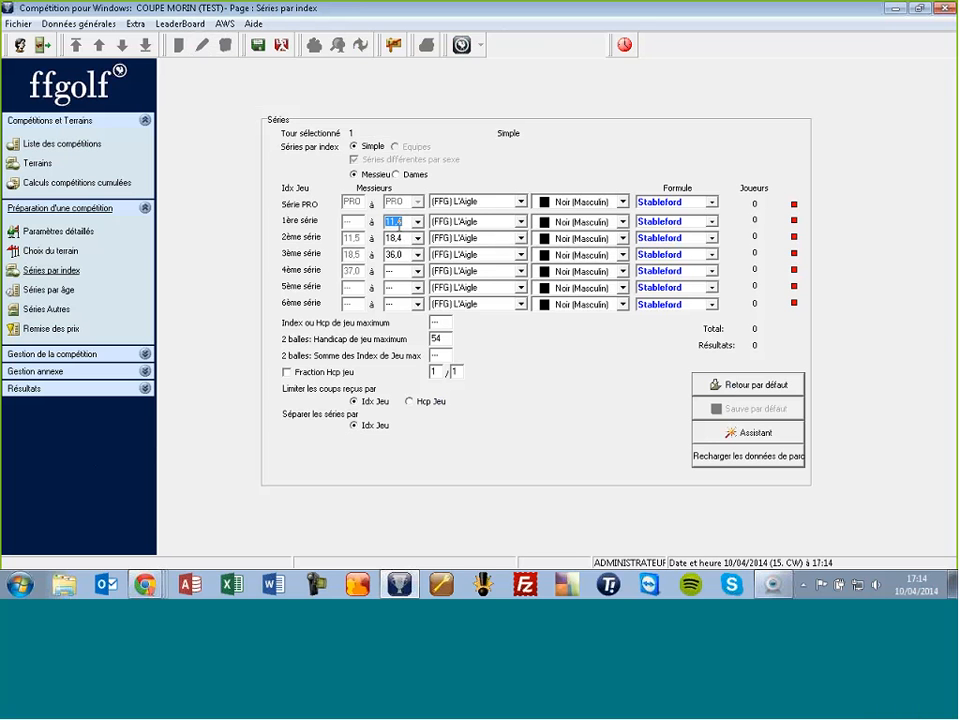
left_click(408, 238)
left_click(408, 254)
left_click(398, 271)
left_click(393, 221)
type("8,4")
key("BackSpace")
key("BackSpace")
key("BackSpace")
type("8,4")
key("Tab")
left_click(520, 222)
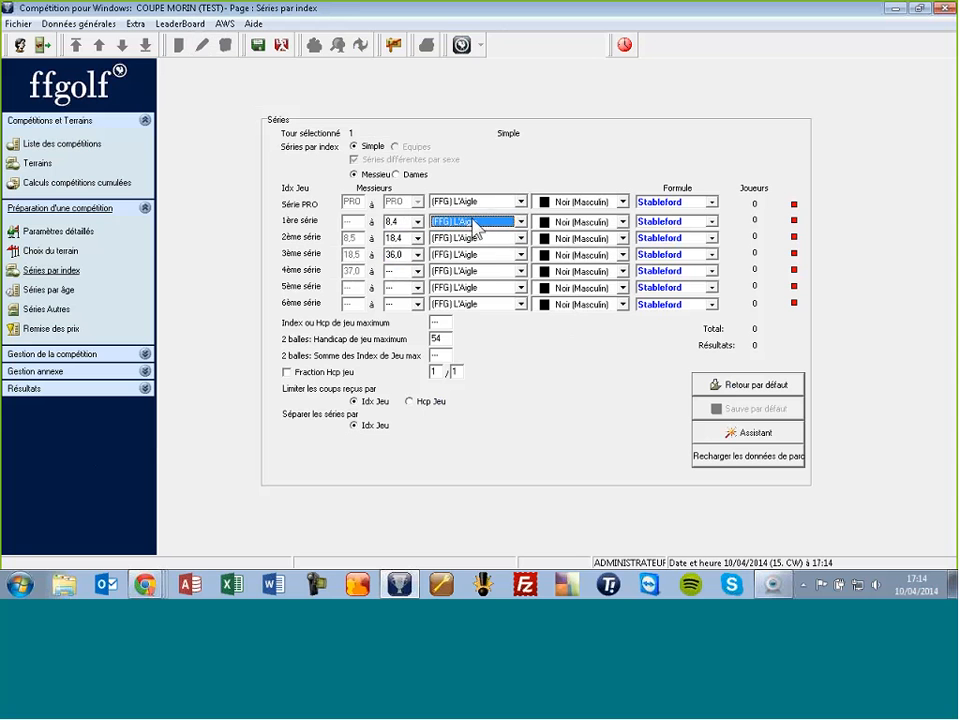
Step: Keep (FFG) L'Aigle with Blanc tees for the 1ère série, and Jaune for the 2ème–3ème
left_click(478, 221)
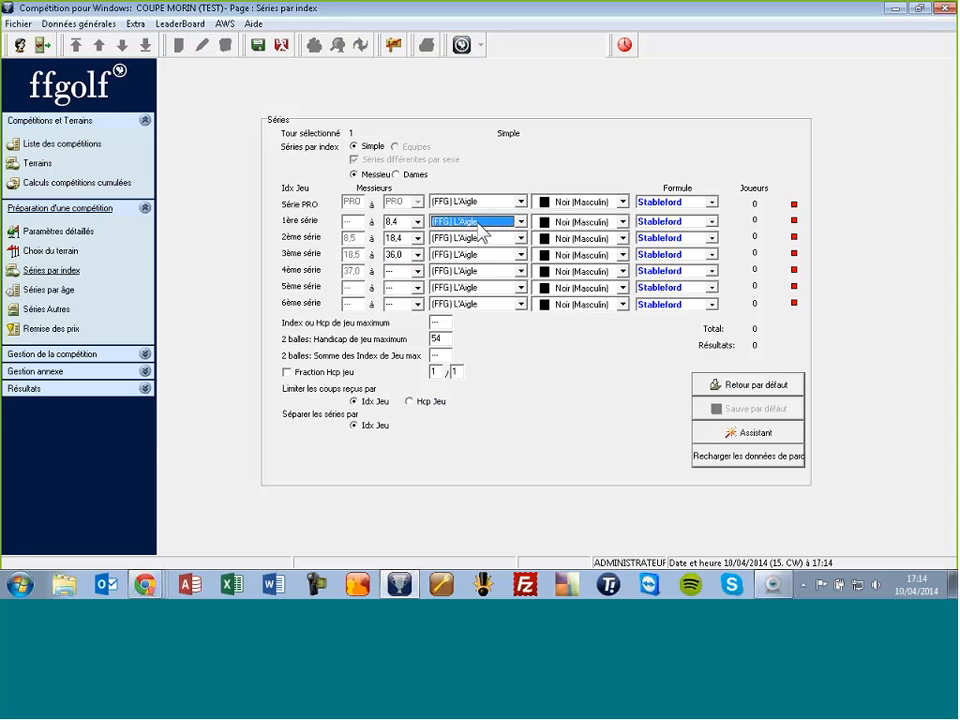
left_click(577, 222)
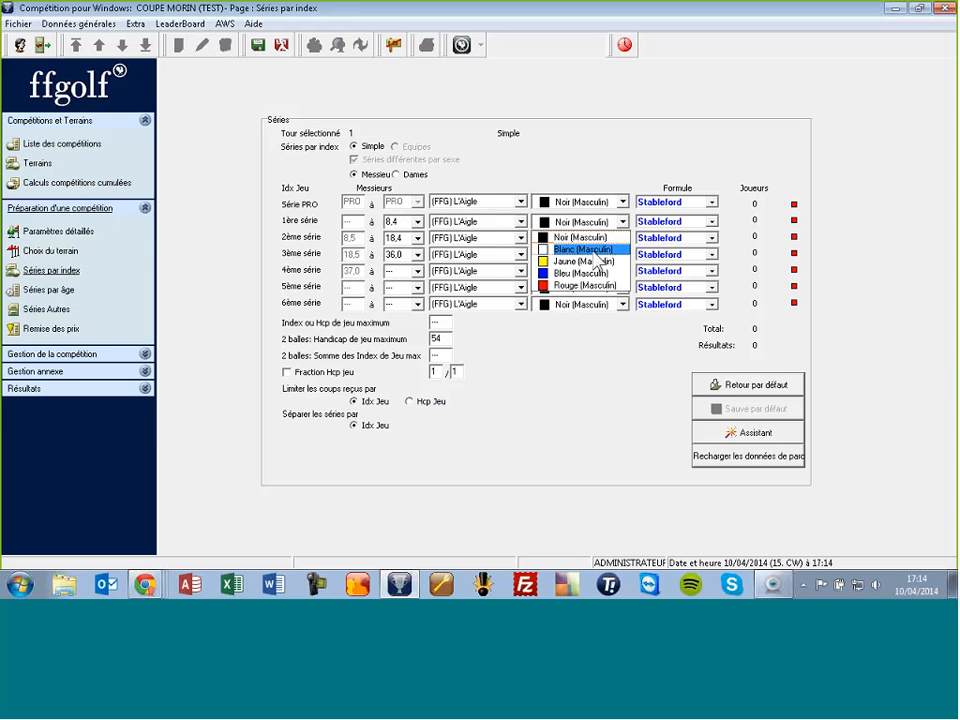
left_click(580, 249)
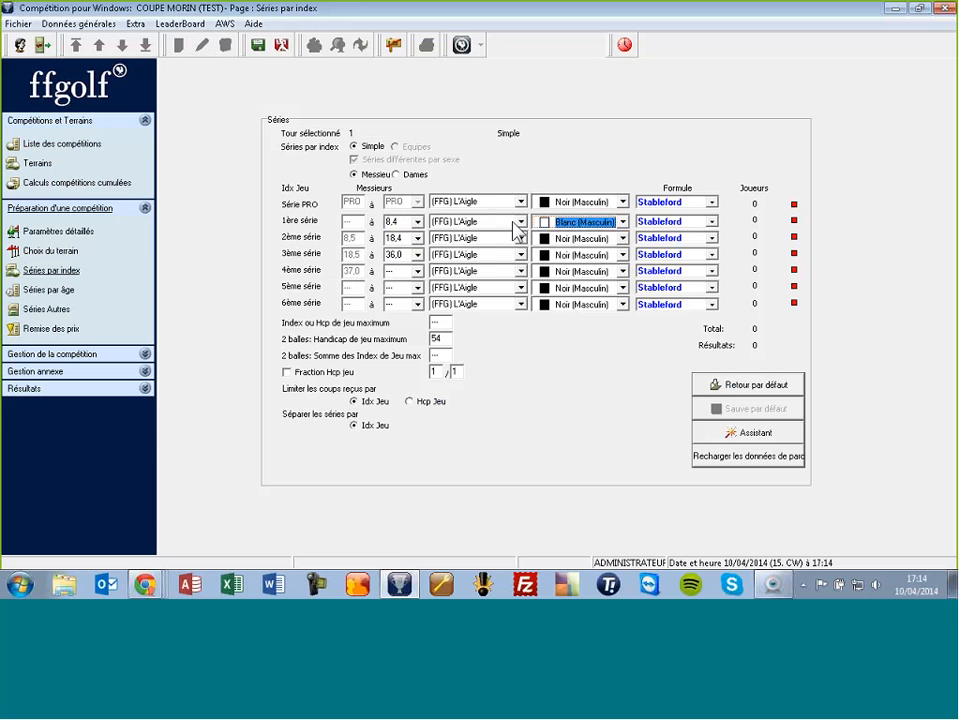
left_click(552, 240)
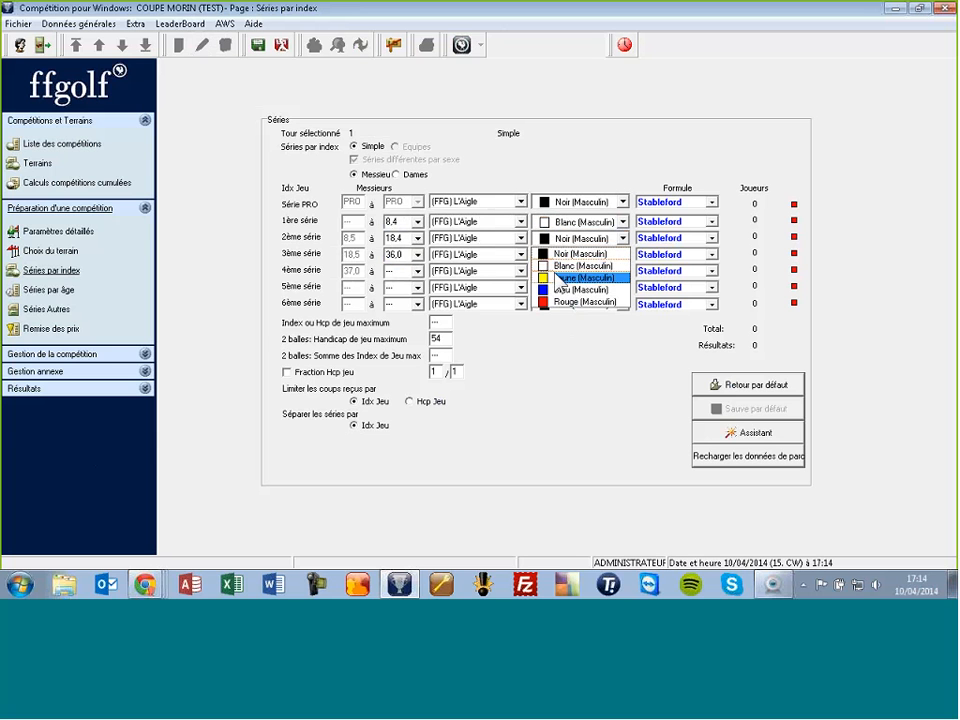
left_click(562, 278)
left_click(564, 258)
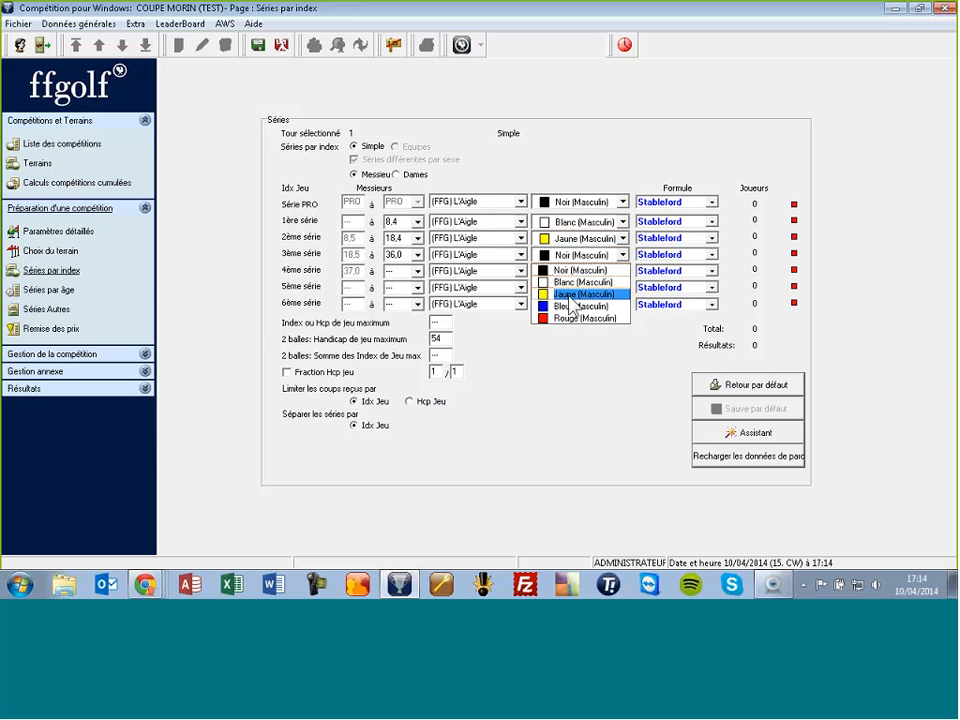
left_click(566, 294)
Step: Assign Bleu tees to the 4ème, 5ème and 6ème séries
left_click(568, 271)
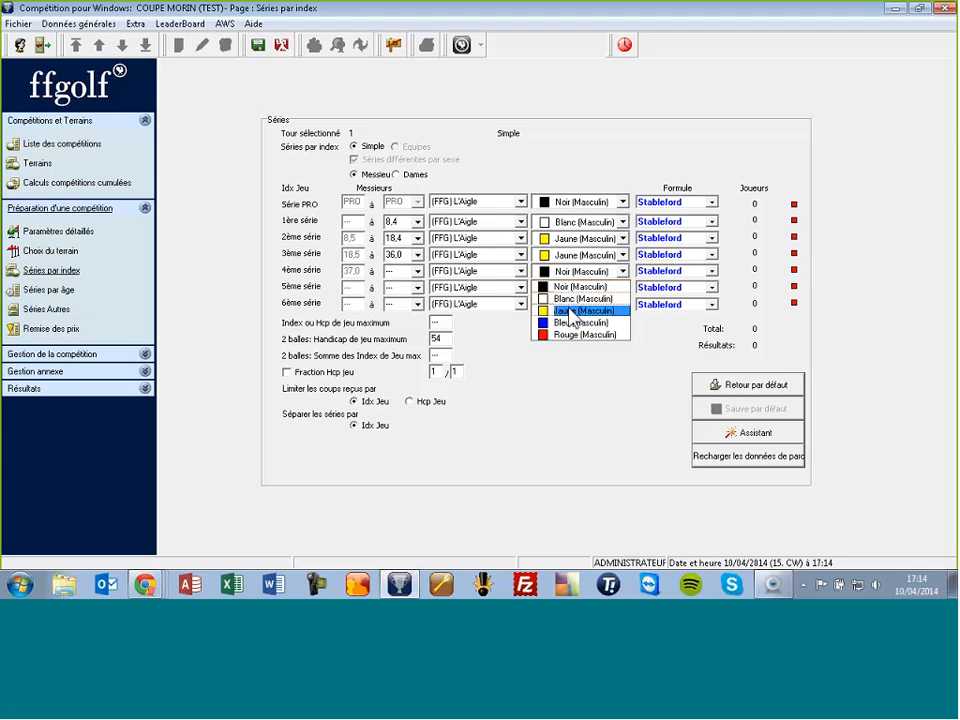
left_click(568, 321)
left_click(583, 291)
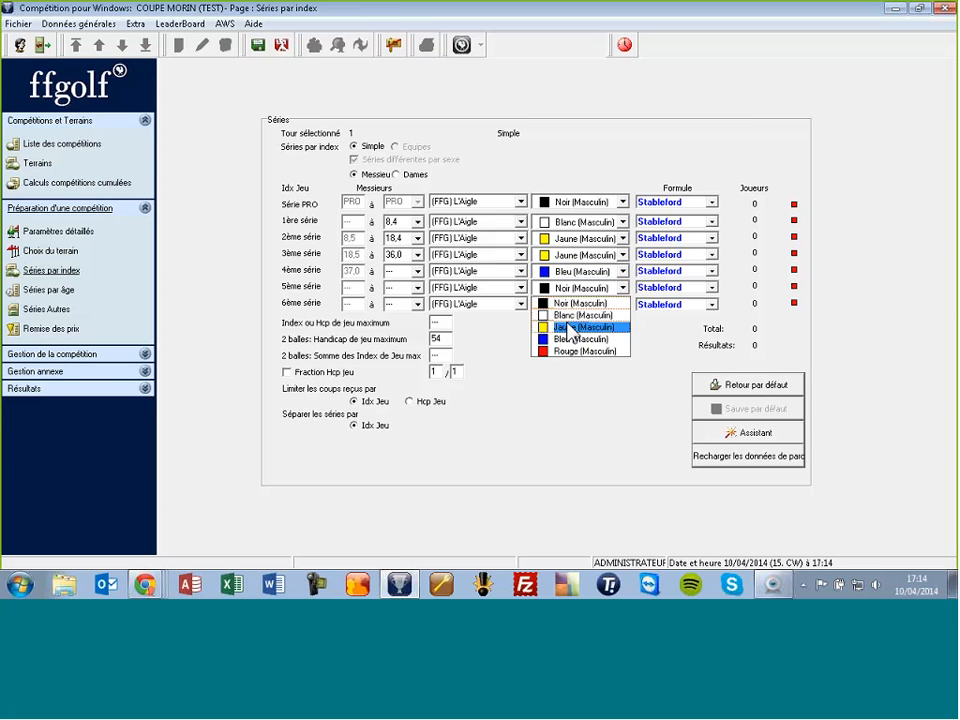
left_click(565, 338)
left_click(556, 306)
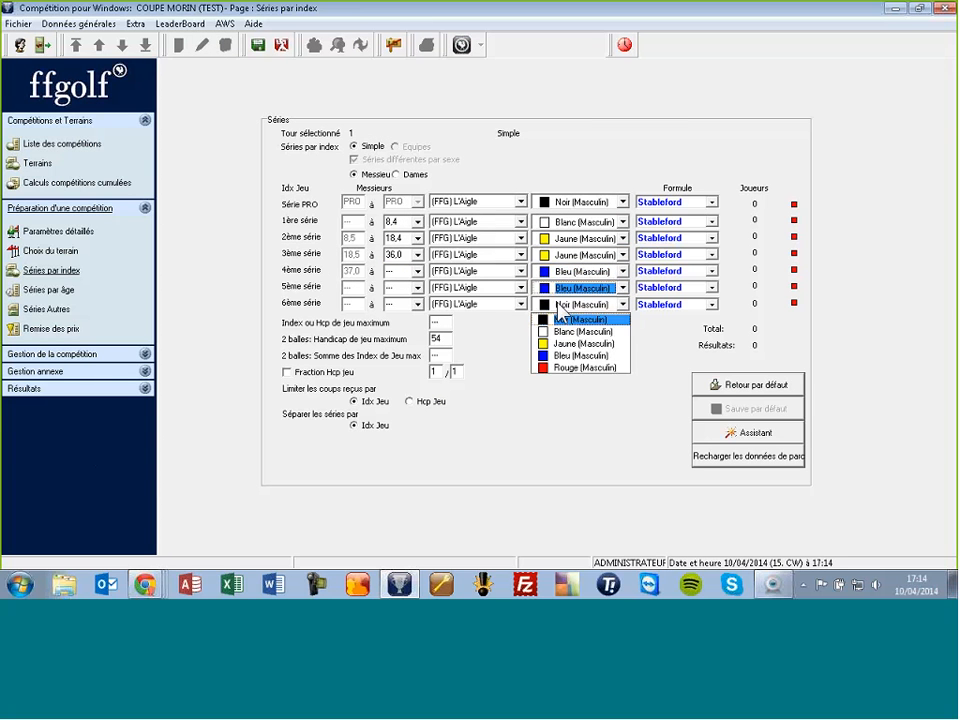
left_click(568, 355)
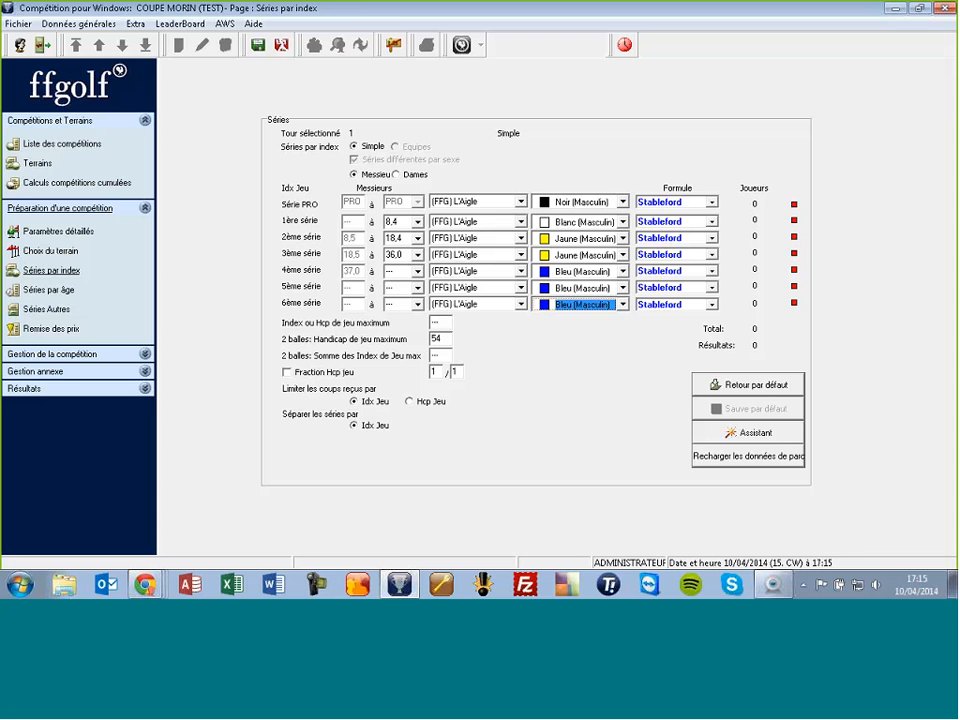
Step: Display the Dames series grid: 1ère série up to 18.4, 2ème 18.5–36.0, all Jaune tees
left_click(397, 175)
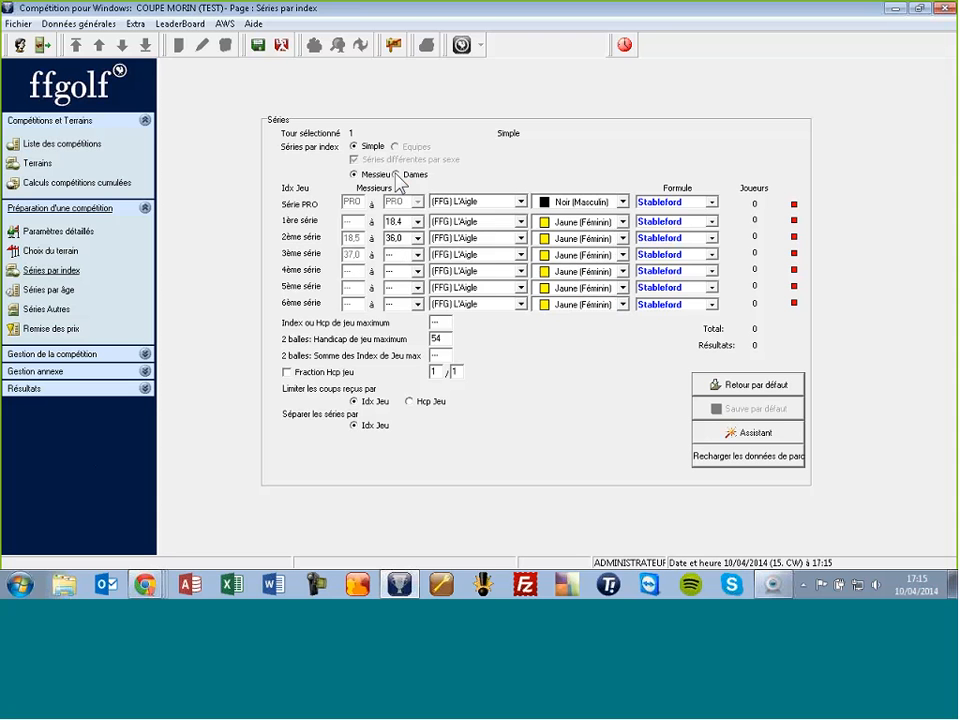
left_click(352, 174)
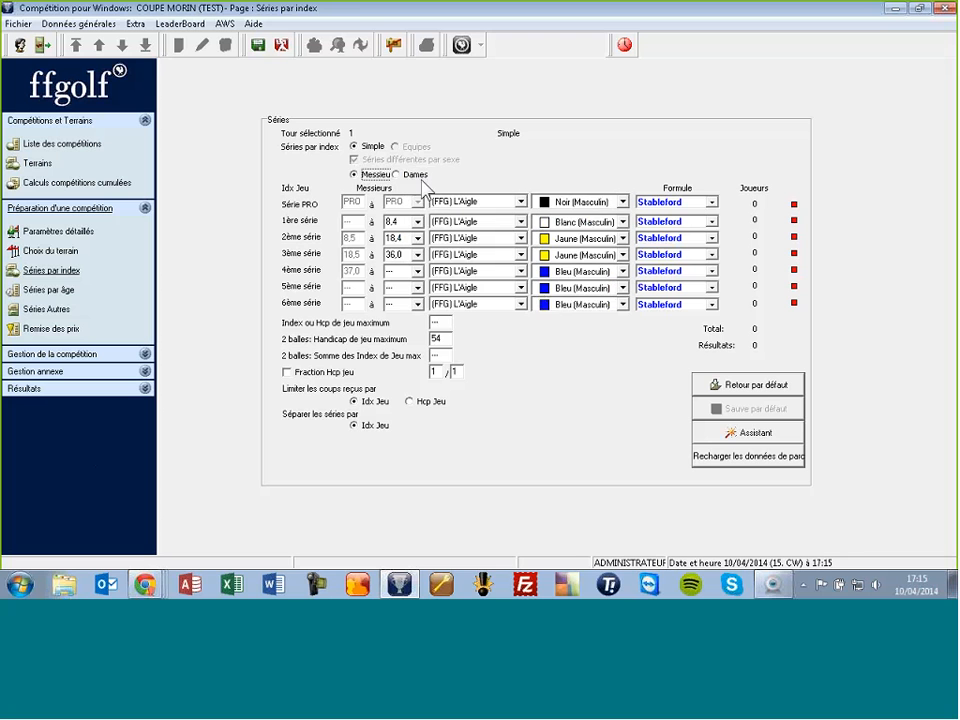
left_click(410, 177)
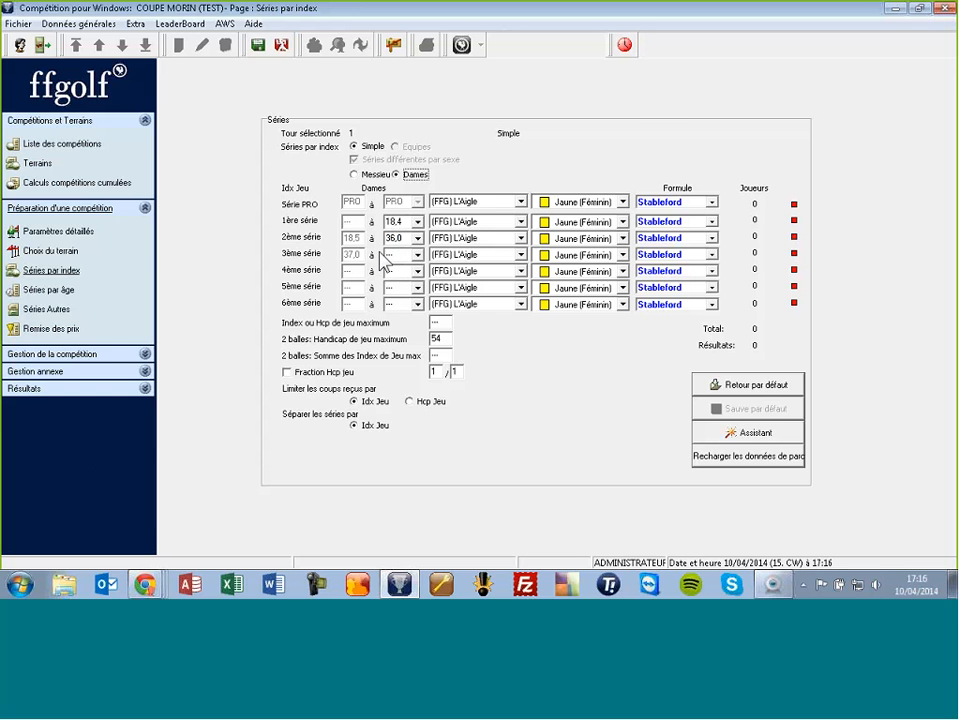
Step: Set the women's 1ère série to Bleu (Féminin) tees
left_click(581, 222)
left_click(579, 238)
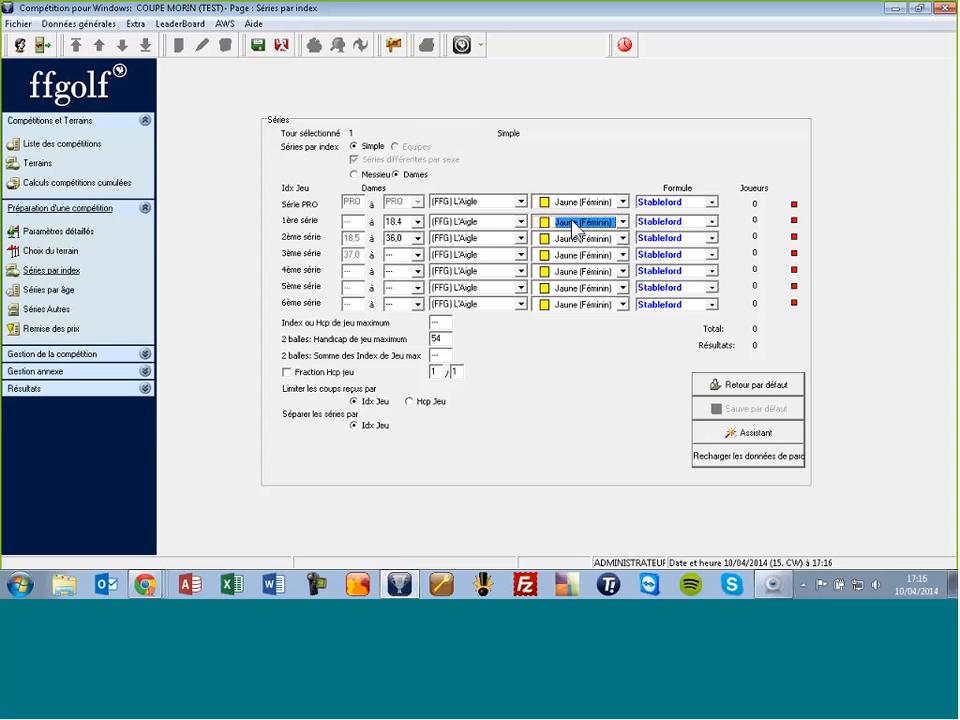
left_click(573, 222)
left_click(569, 247)
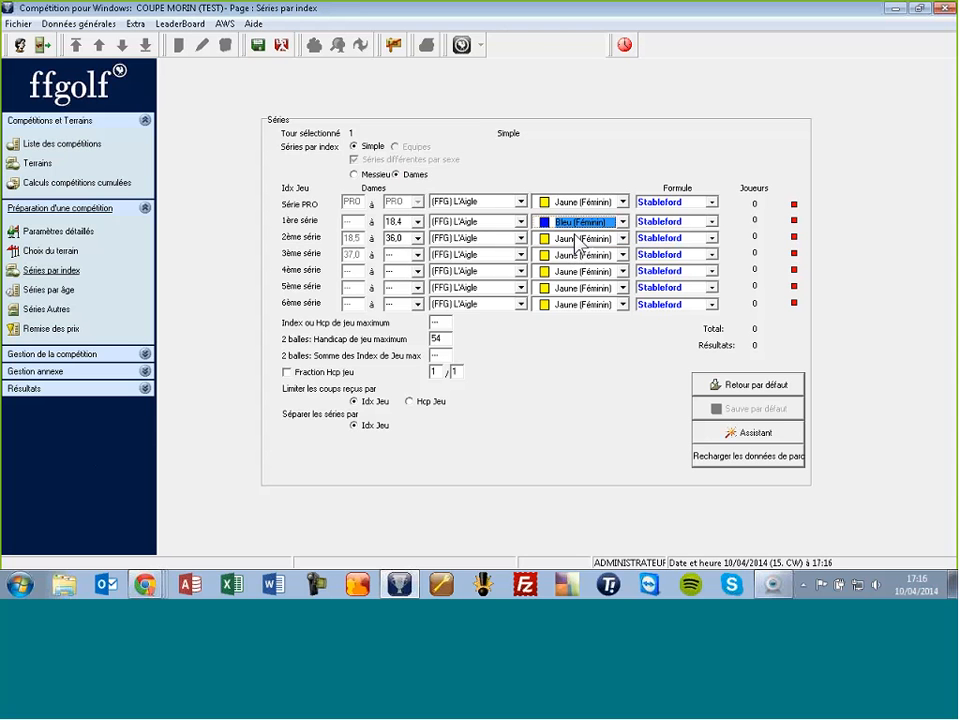
Step: Set the women's 2ème through 6ème séries to Rouge (Féminin) tees
left_click(571, 240)
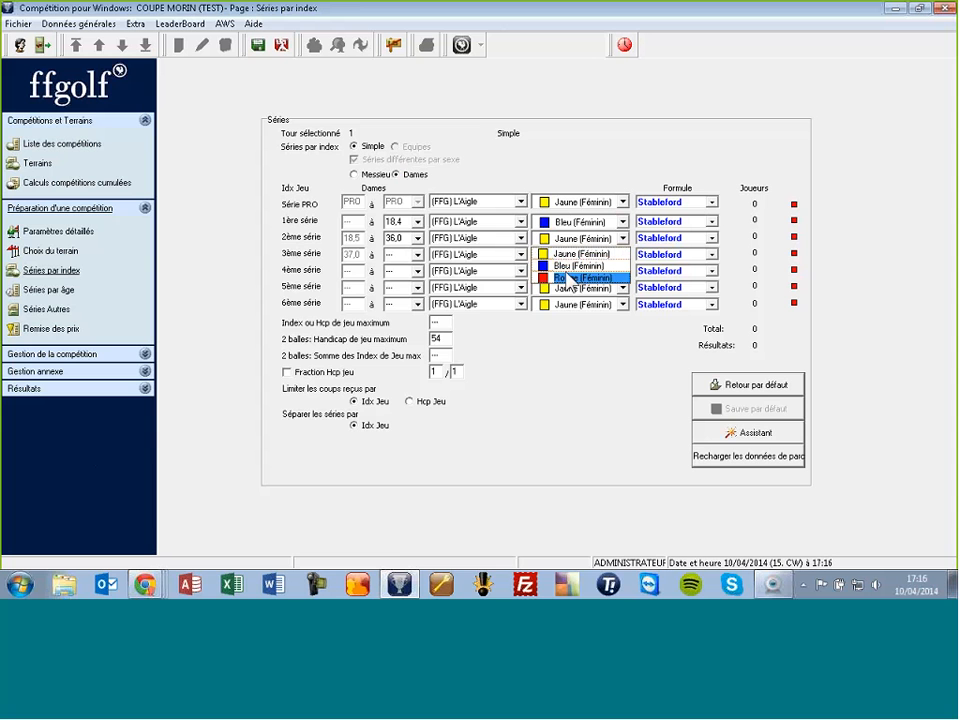
left_click(575, 278)
left_click(571, 256)
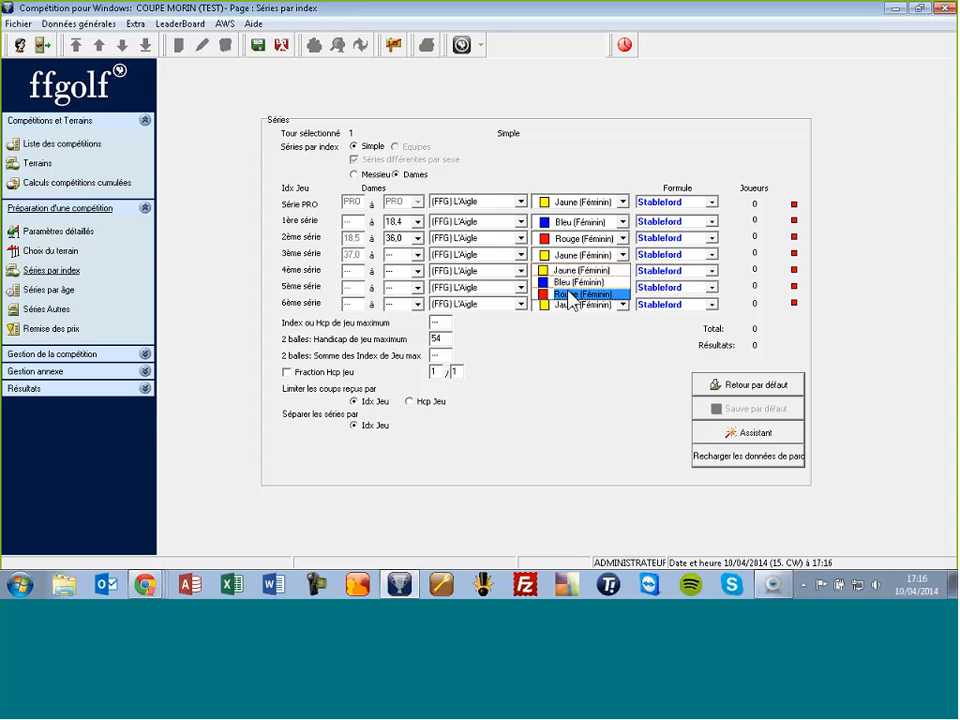
left_click(570, 294)
left_click(567, 272)
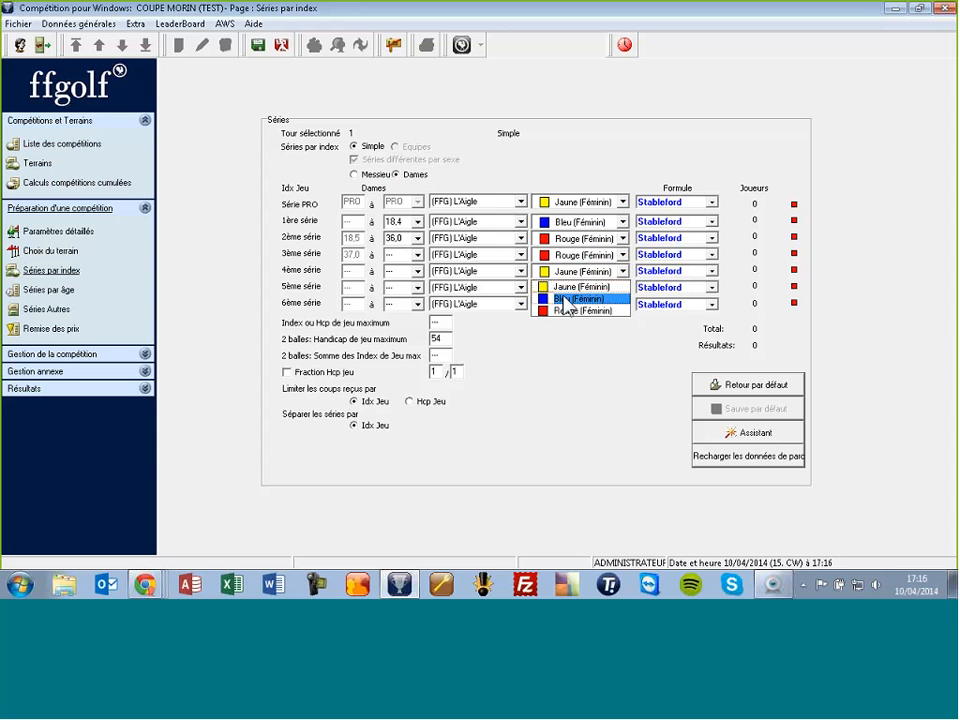
left_click(570, 311)
left_click(570, 288)
left_click(570, 327)
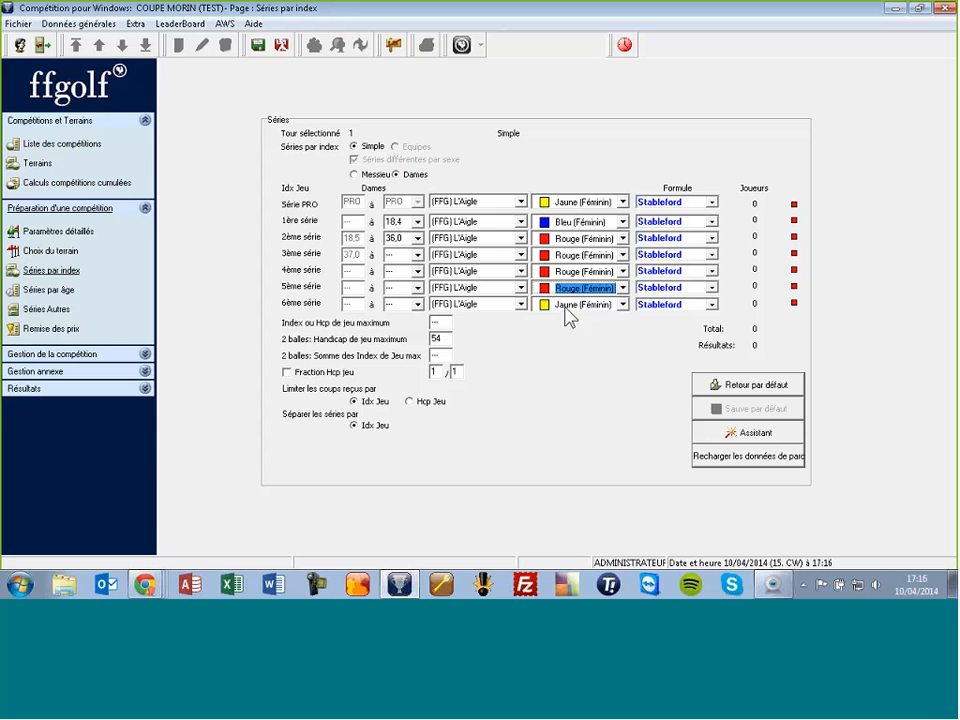
left_click(570, 304)
left_click(572, 342)
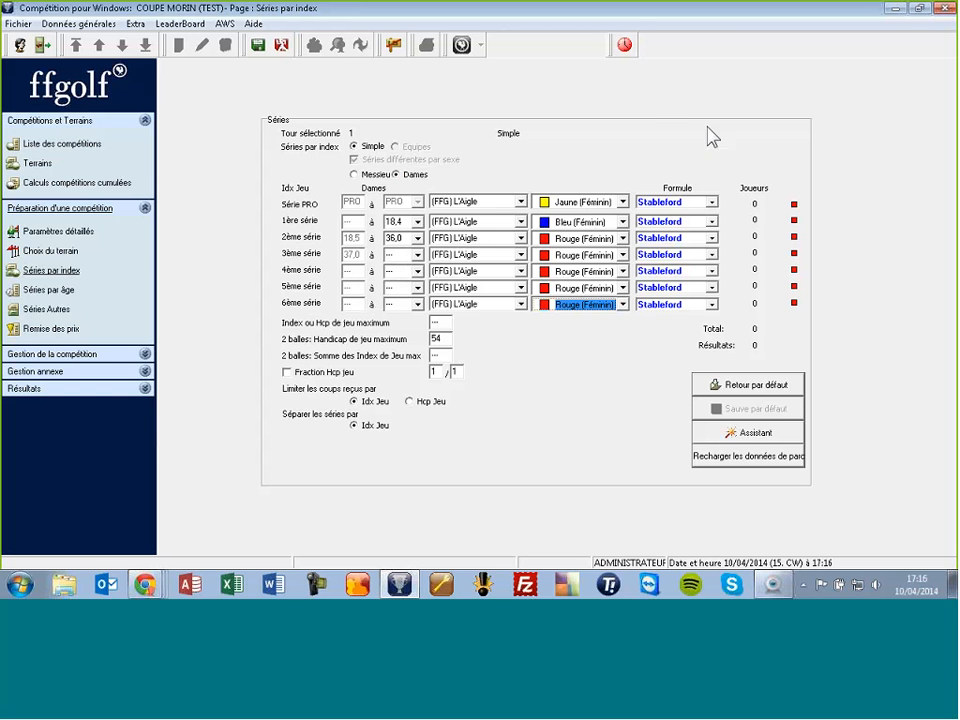
left_click(713, 222)
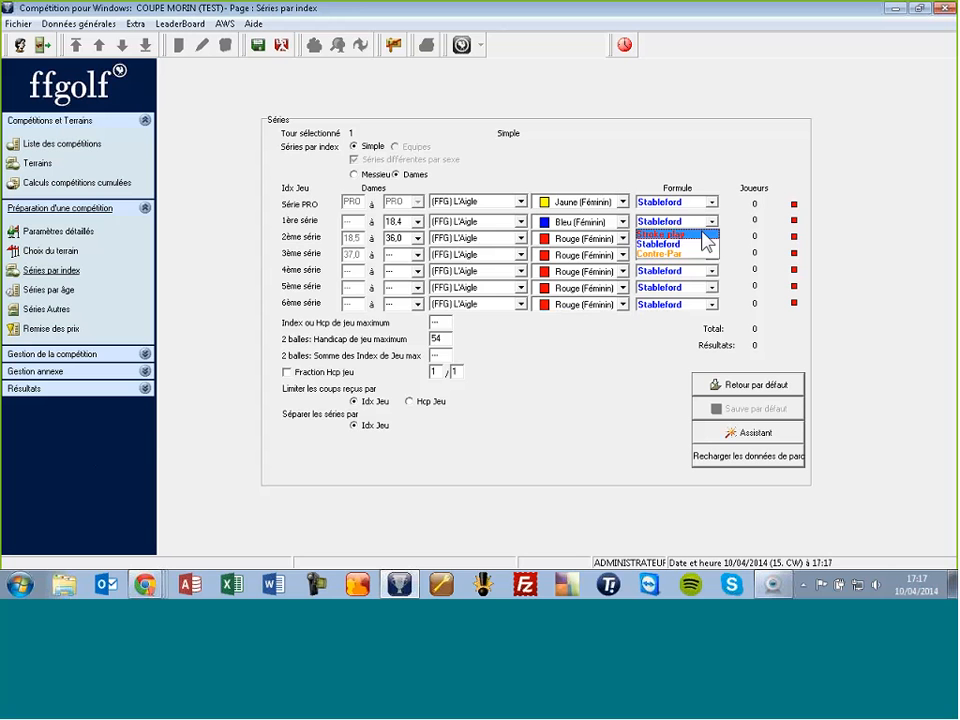
left_click(690, 224)
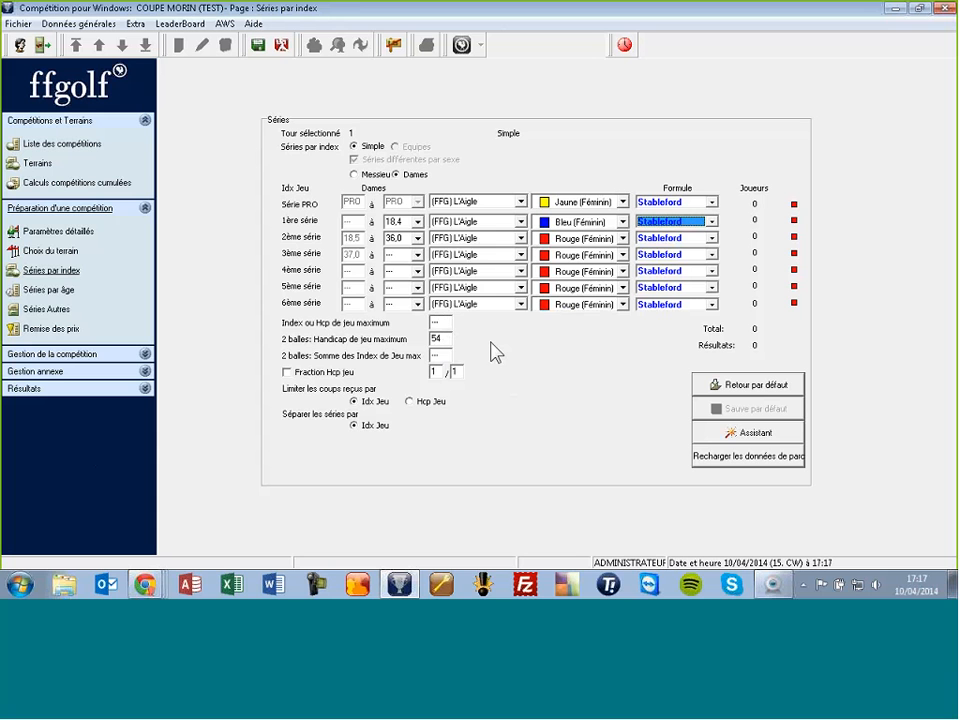
Step: Set 'Index ou Hcp de jeu maximum' to 36,0
left_click(442, 323)
double_click(442, 323)
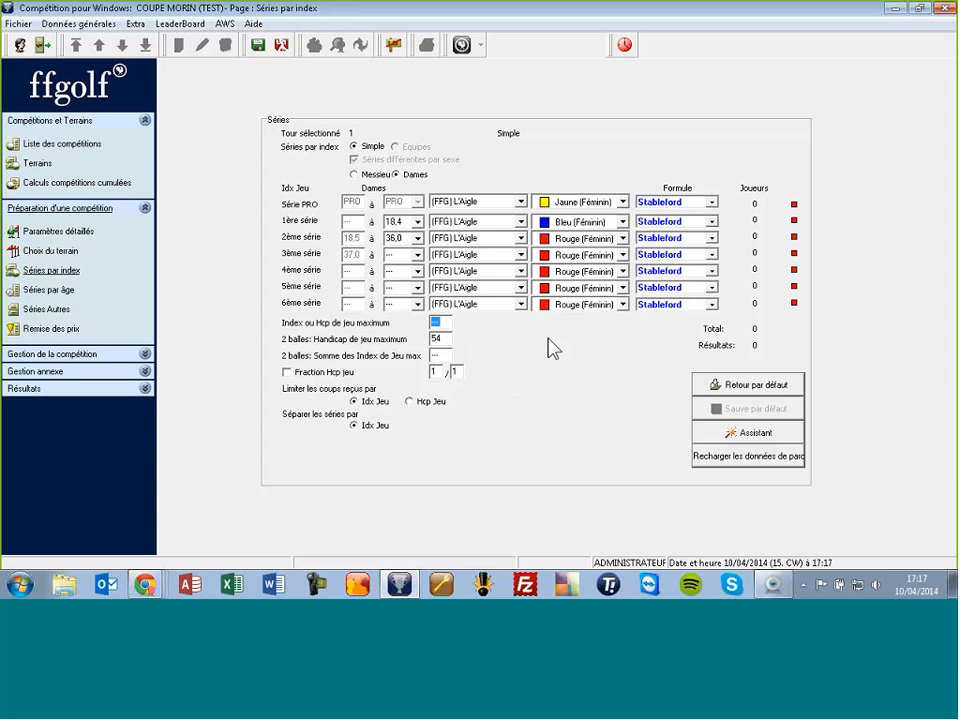
type("36")
key("Tab")
left_click(355, 401)
left_click(440, 322)
Step: Limit strokes received by Hcp Jeu and save the series settings
left_click(409, 402)
left_click(354, 402)
left_click(413, 404)
left_click(258, 45)
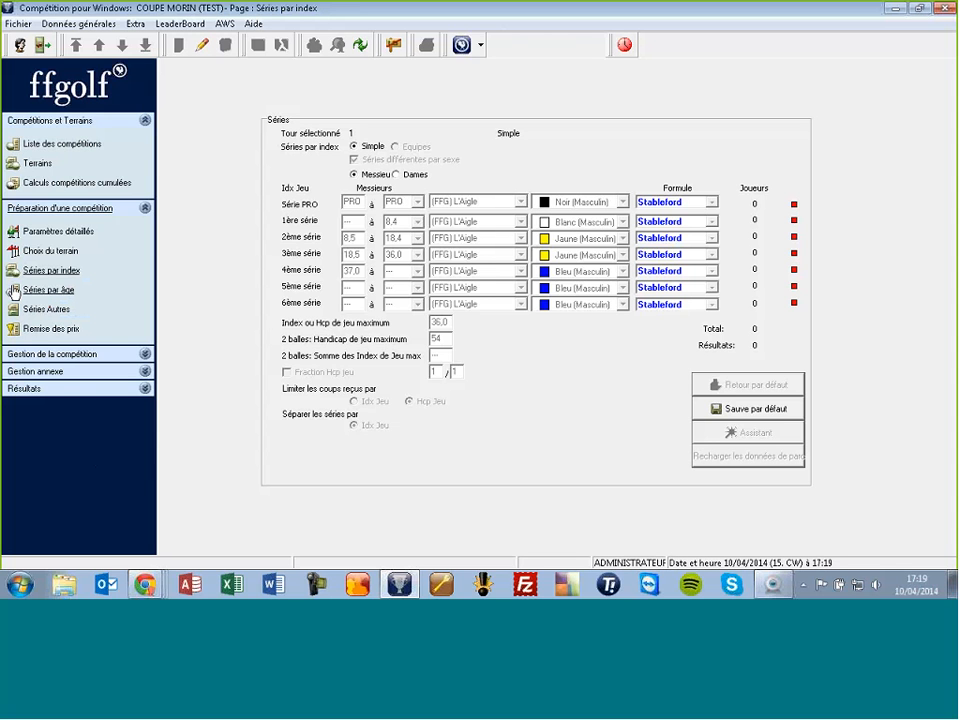
Step: Open 'Inscriptions et Cartes de scores' under 'Gestion de la compétition' for COUPE MORIN (TEST)
left_click(75, 359)
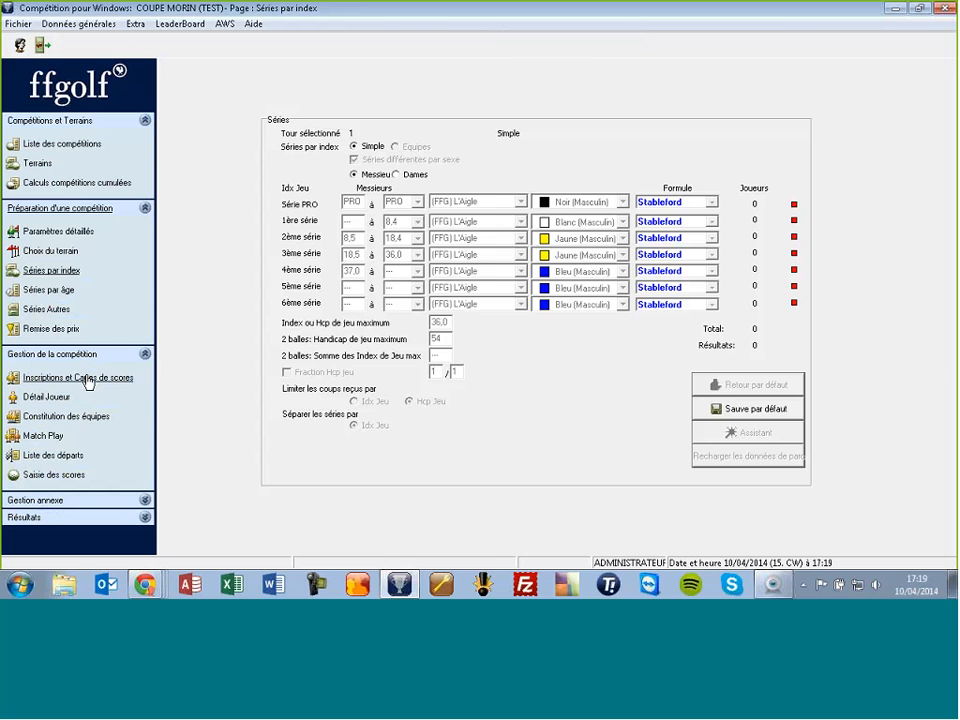
left_click(87, 378)
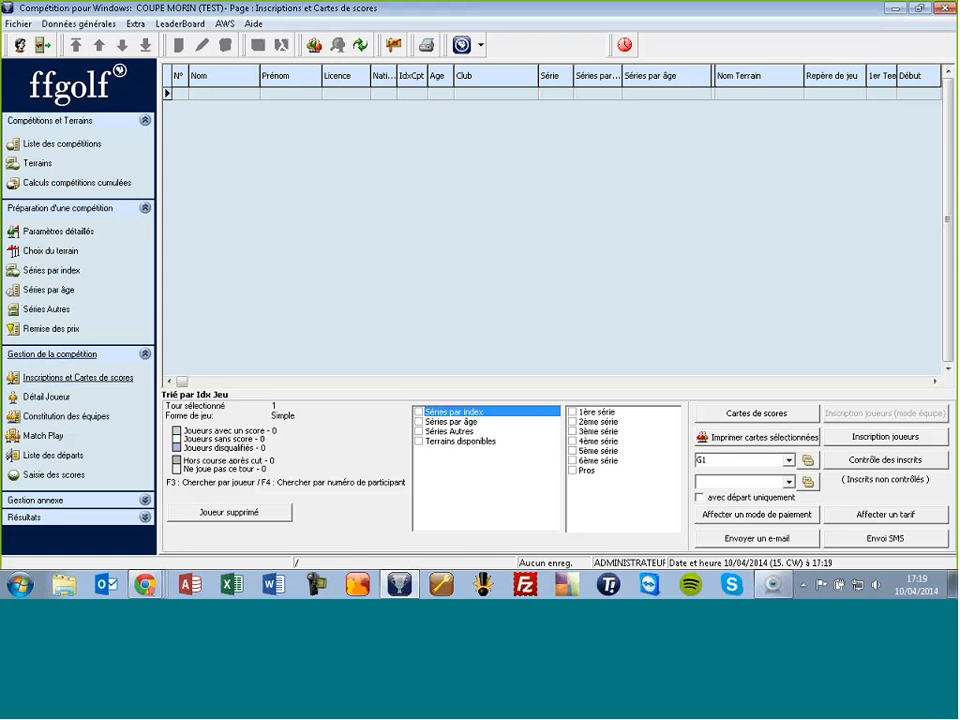
Step: Open the Sélection joueurs window via 'Inscription joueurs'
left_click(880, 438)
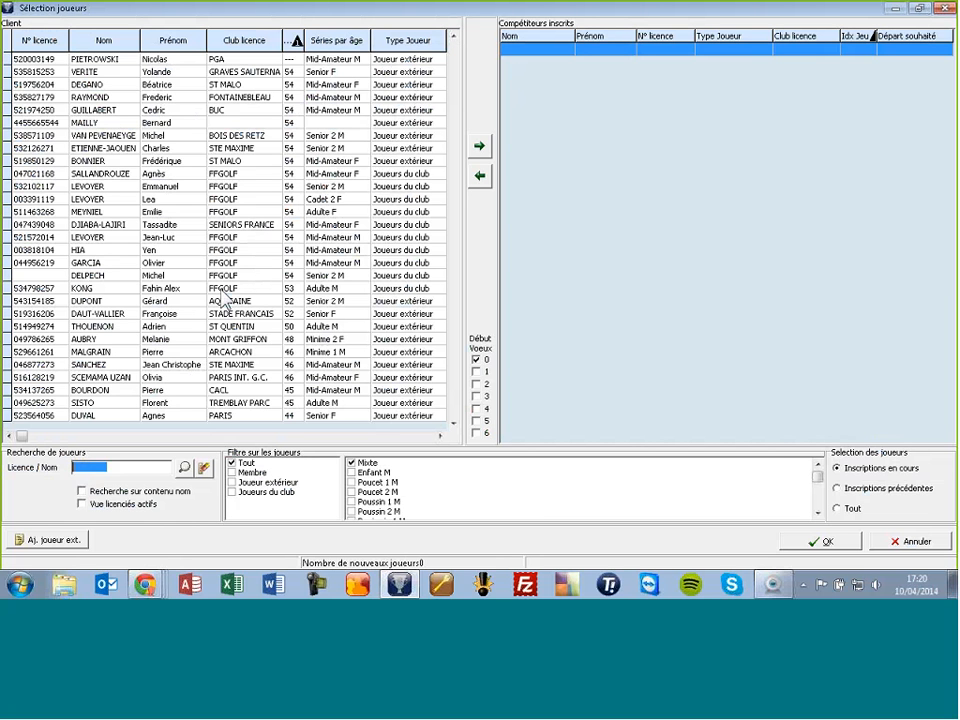
Step: Drag six players from the Client list into Compétiteurs inscrits
left_click(148, 327)
left_click_drag(148, 327, 636, 265)
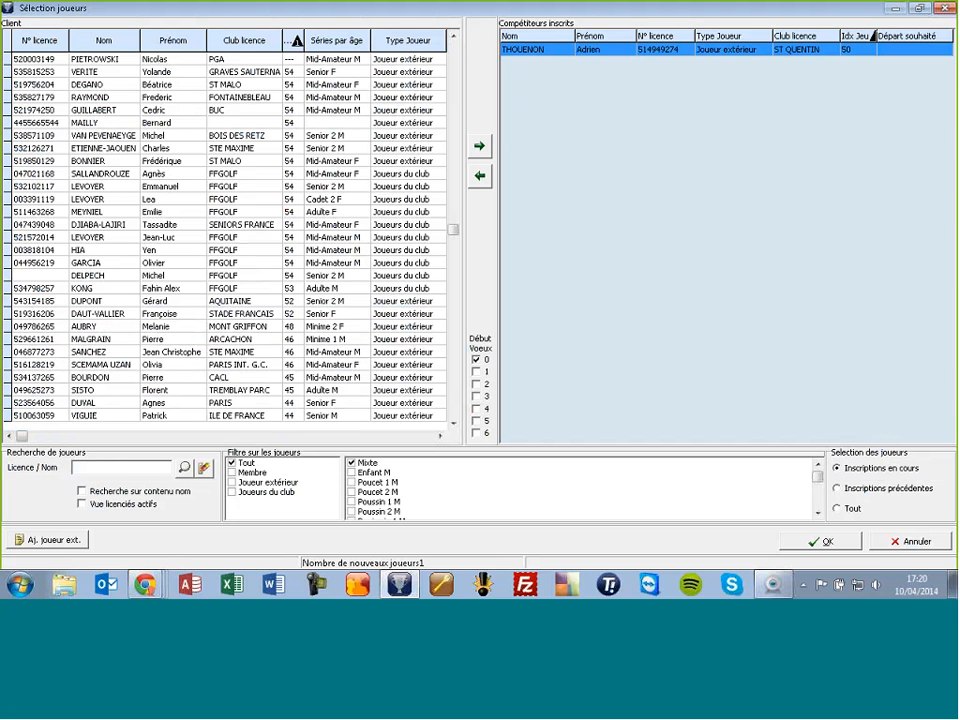
left_click_drag(290, 365, 575, 369)
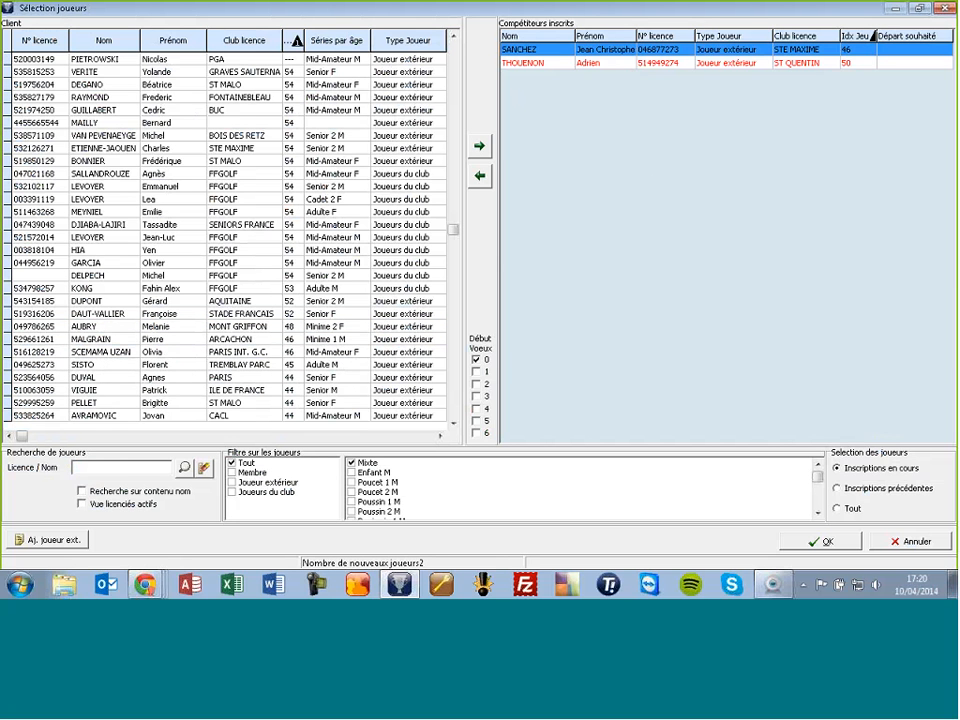
left_click(279, 313)
left_click_drag(279, 313, 600, 350)
left_click_drag(326, 300, 620, 347)
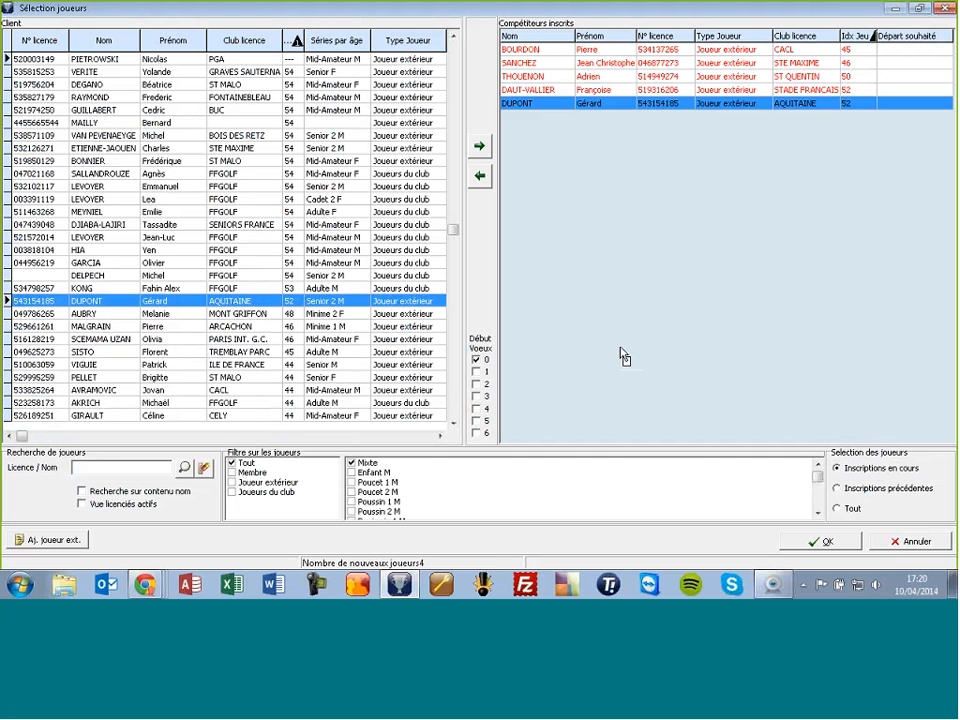
left_click_drag(280, 339, 673, 336)
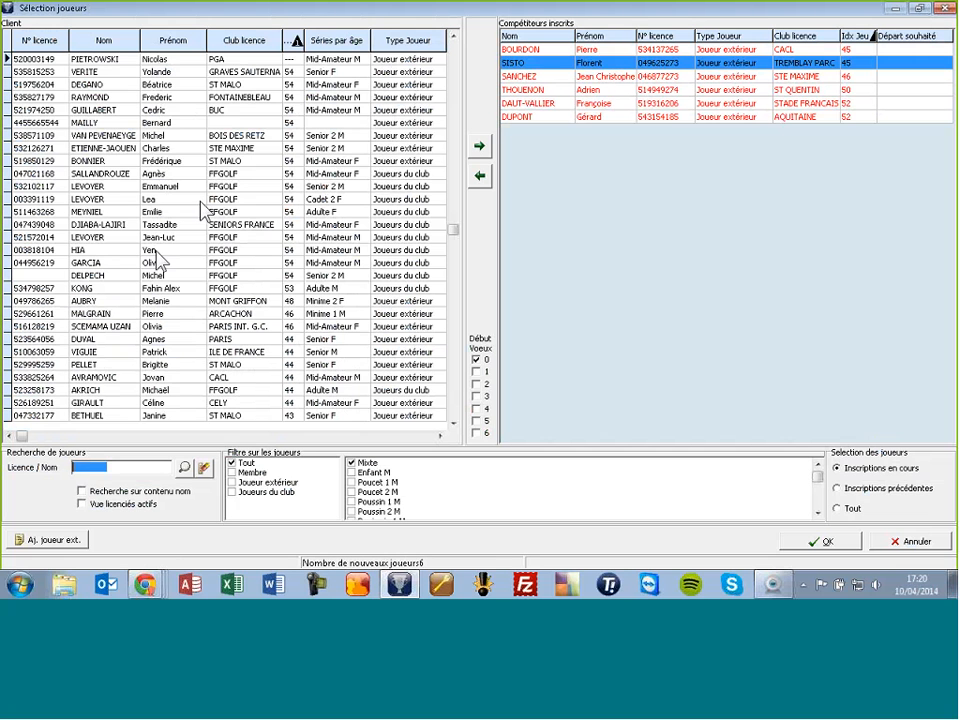
Step: Sort the player list by Nom (Tri croissant) and register a seventh player
right_click(98, 42)
left_click(120, 103)
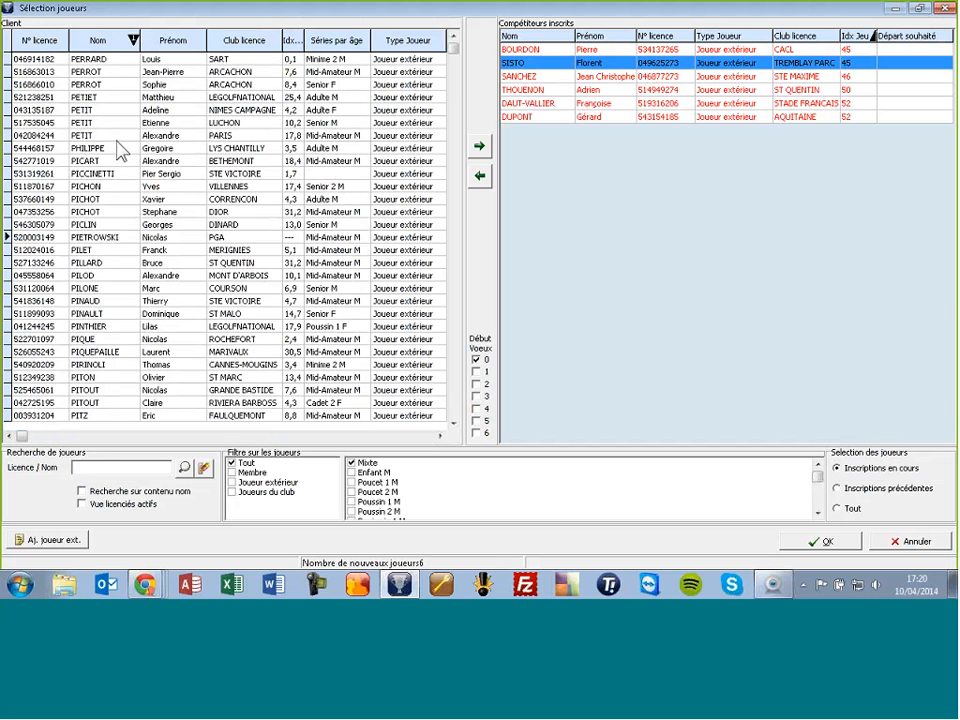
scroll(115, 150, "up", 3)
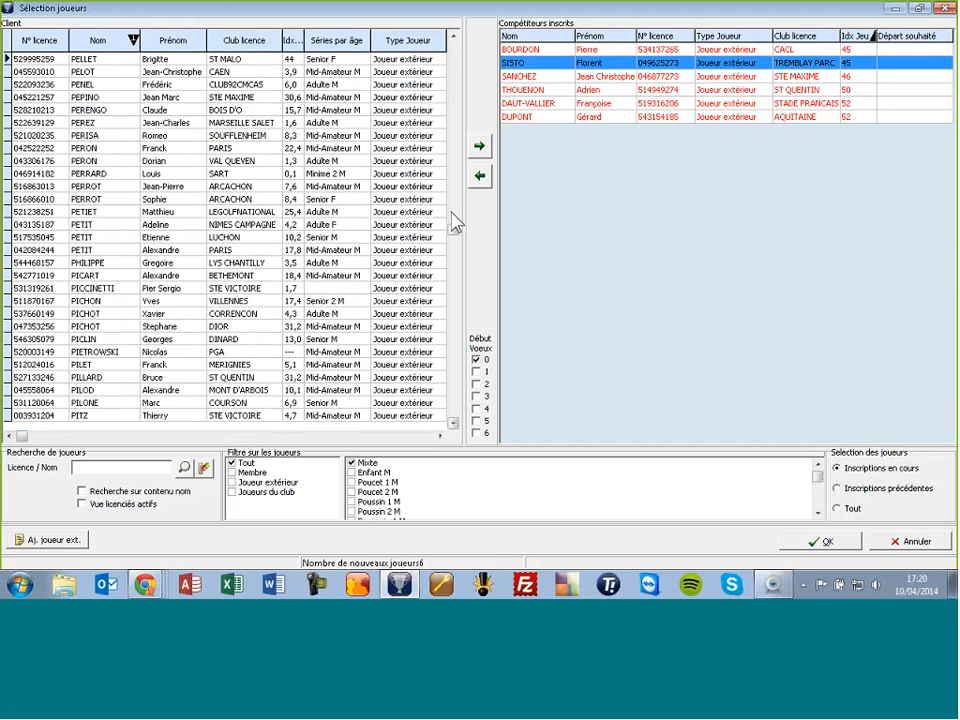
scroll(452, 205, "up", 9)
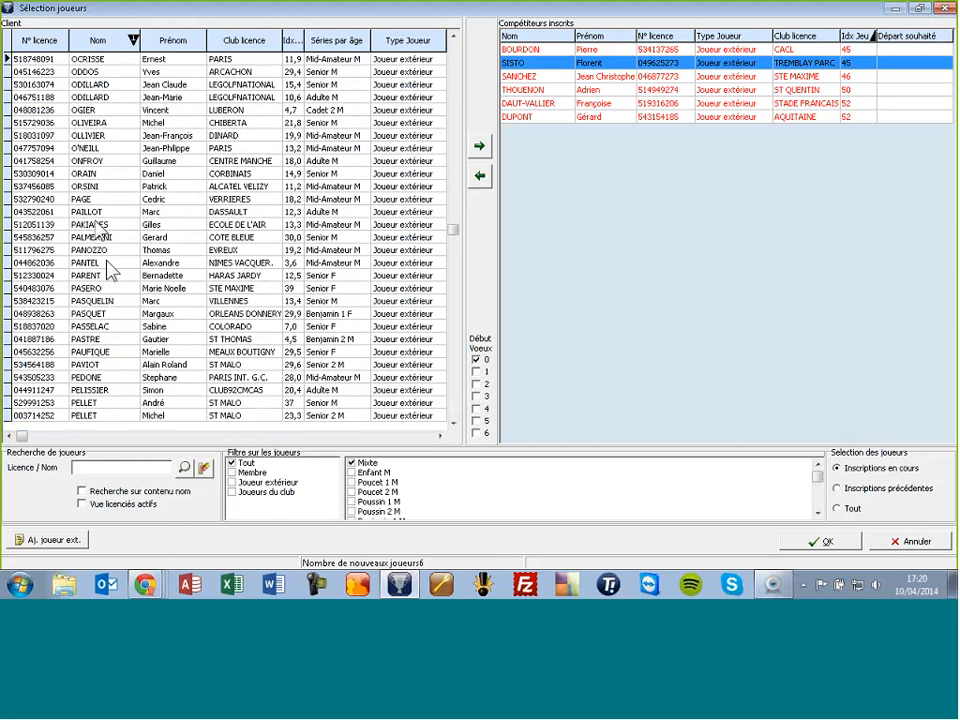
double_click(100, 313)
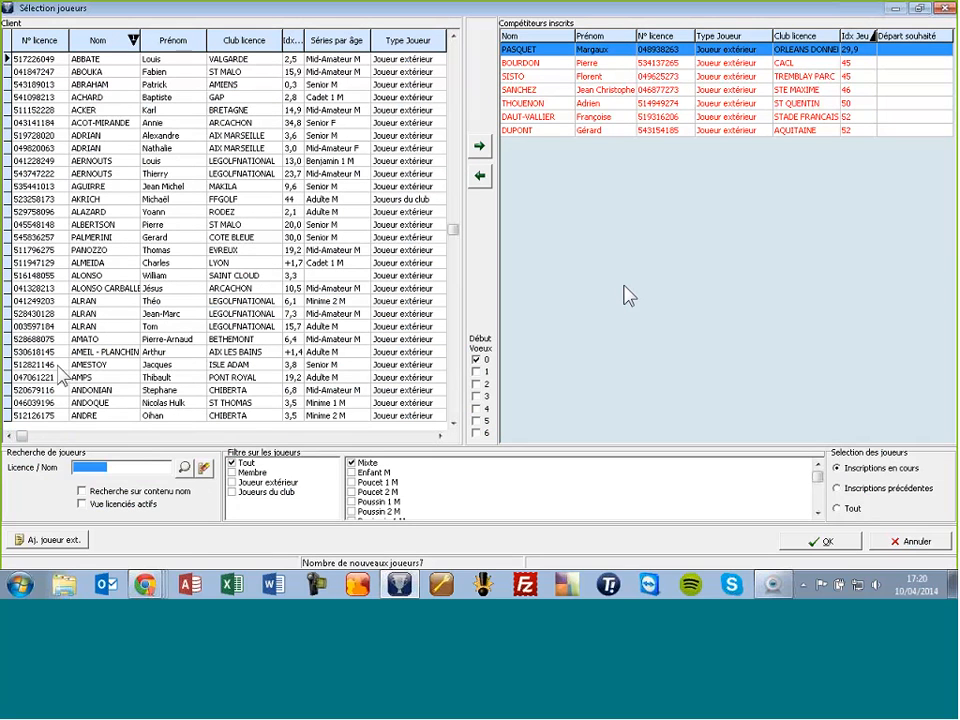
left_click(119, 467)
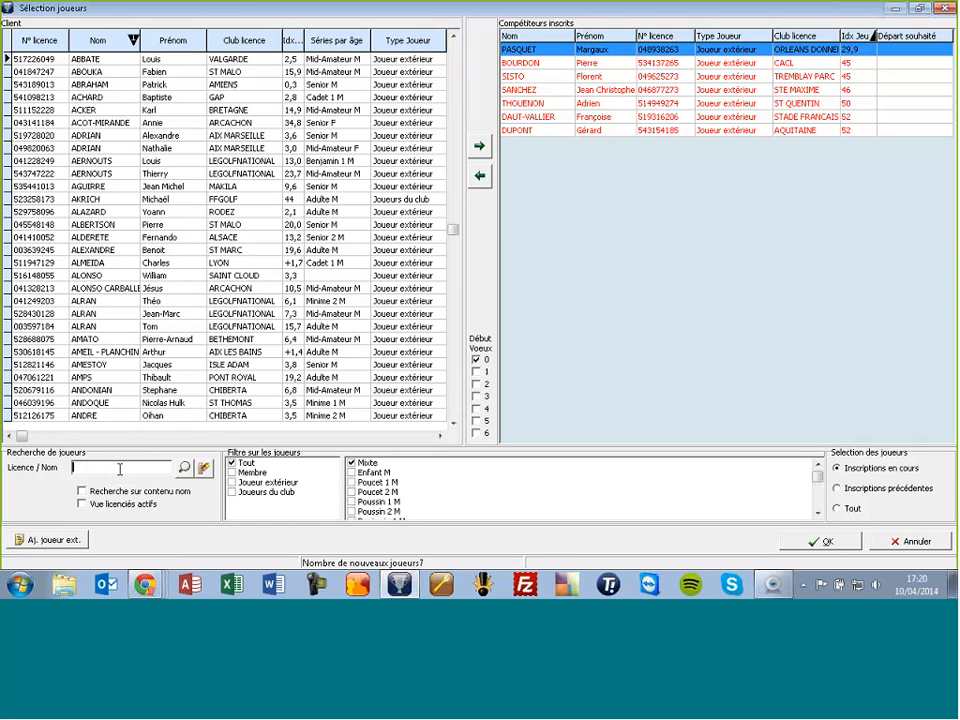
Step: Search Licence / Nom for 'les' and add the second match as the eighth entrant
key("ctrl")
key("ctrl")
key("ctrl")
type("le")
type("s")
key("Return")
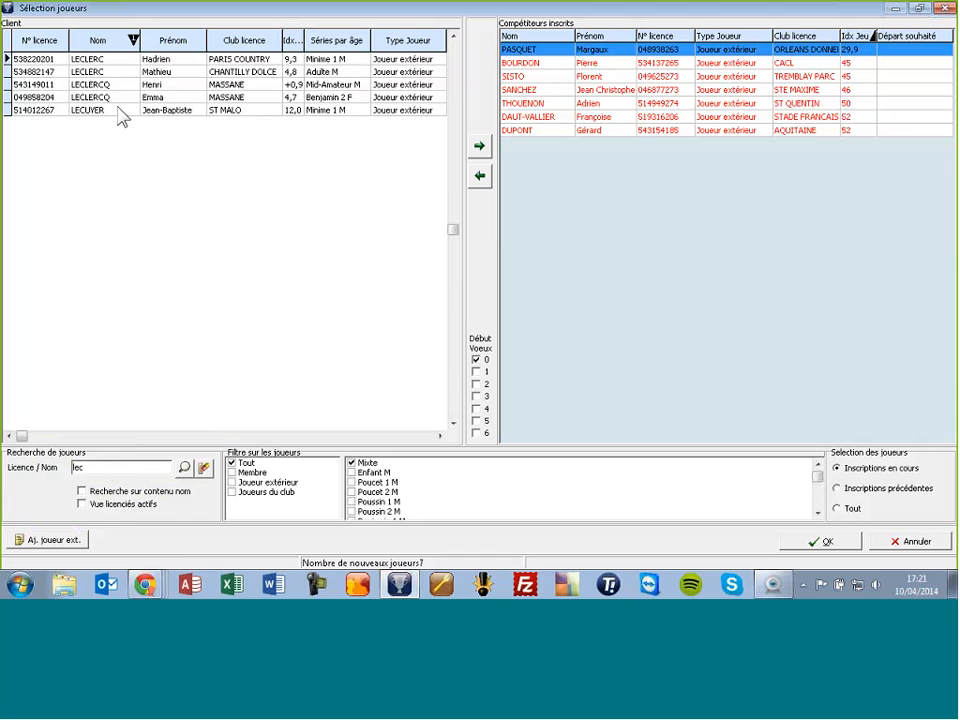
left_click(140, 71)
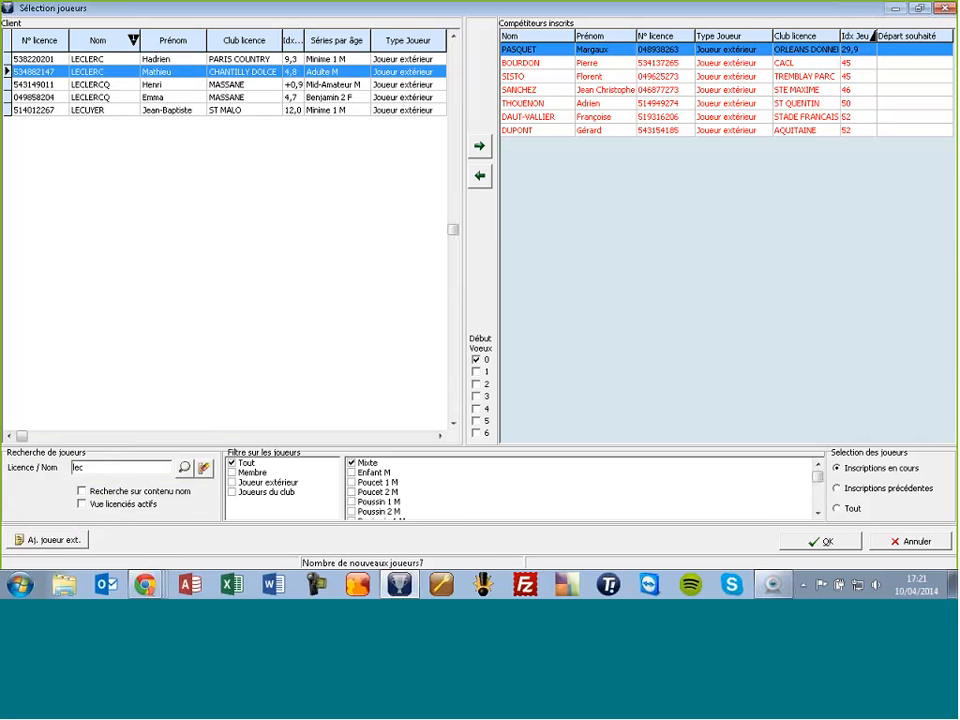
left_click_drag(566, 210, 566, 210)
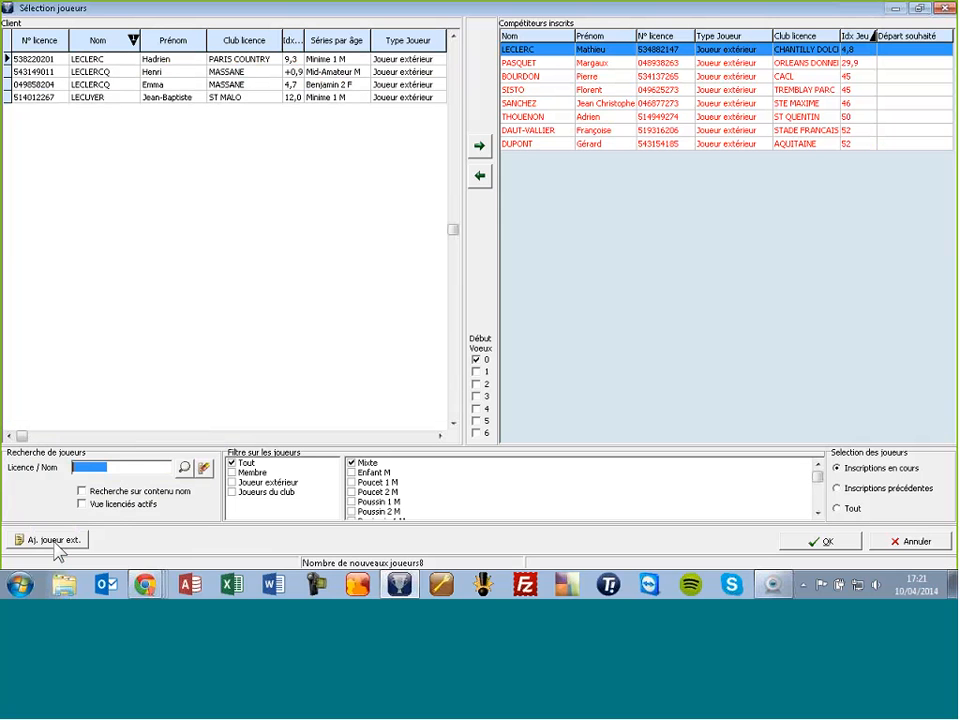
Step: Search 'ma' and register the chosen matching player as the ninth entrant
type("m")
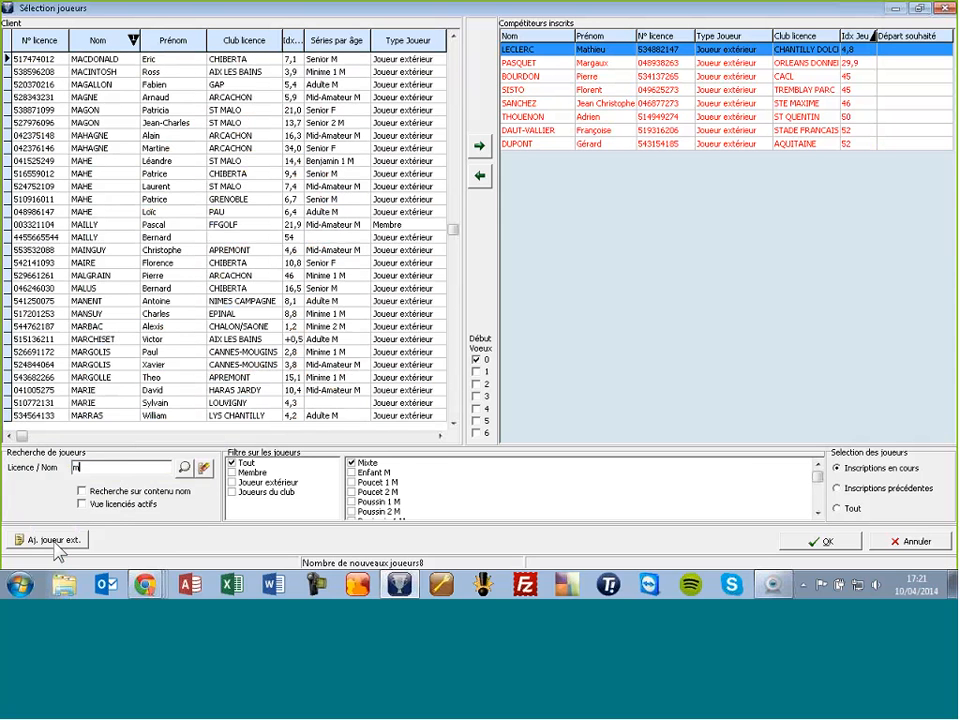
type("a")
key("Down")
key("Down")
key("Down")
key("Down")
key("Down")
key("Down")
key("Down")
key("Down")
key("Down")
key("Down")
key("Down")
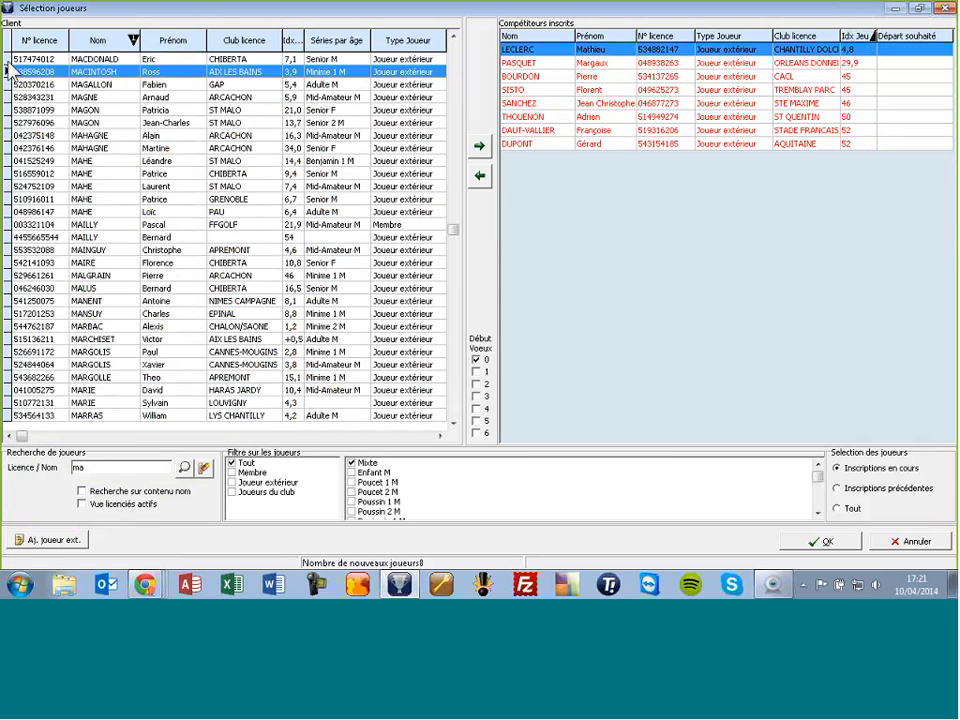
key("Down")
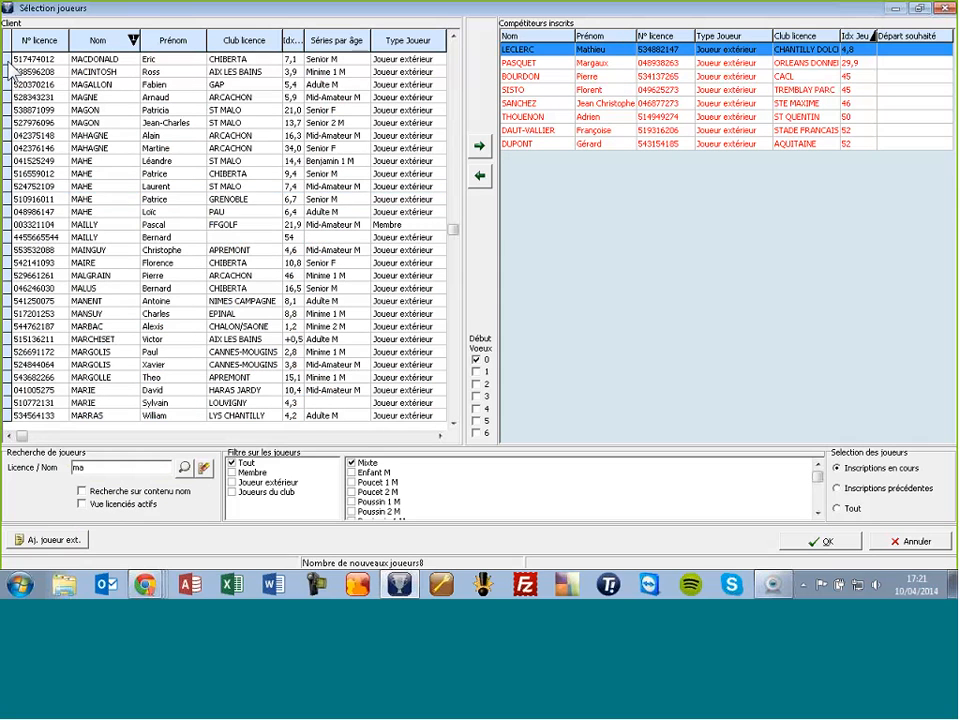
key("Up")
key("Up")
key("Up")
key("Up")
key("Up")
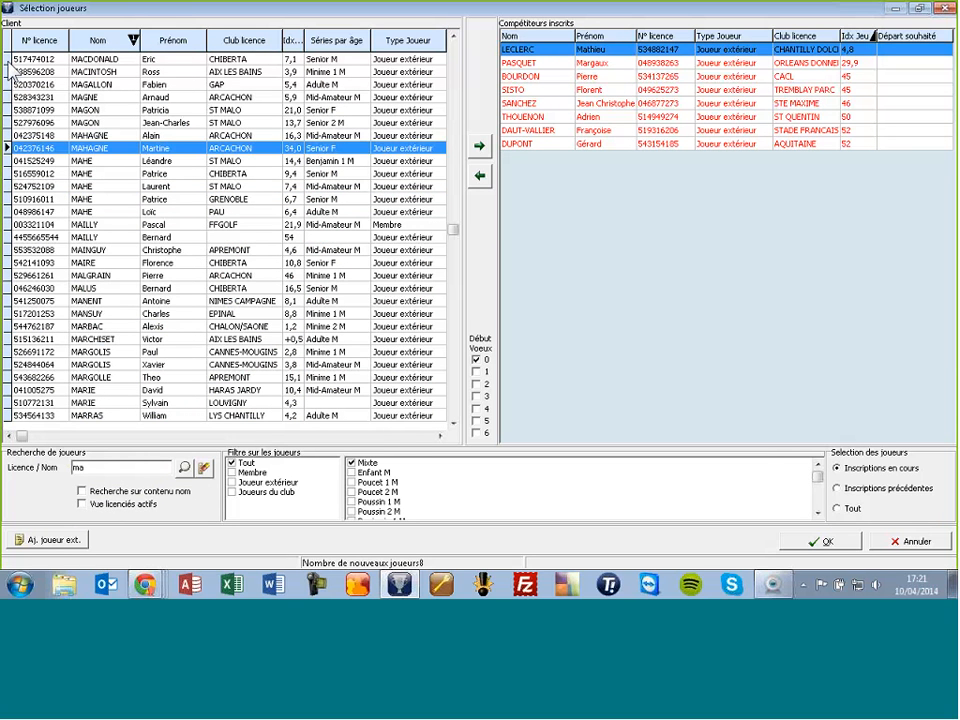
key("Down")
key("Down")
key("Down")
key("Down")
key("Down")
key("Down")
key("Down")
key("Down")
key("Down")
key("Down")
key("Down")
key("Down")
key("Down")
key("Down")
key("Down")
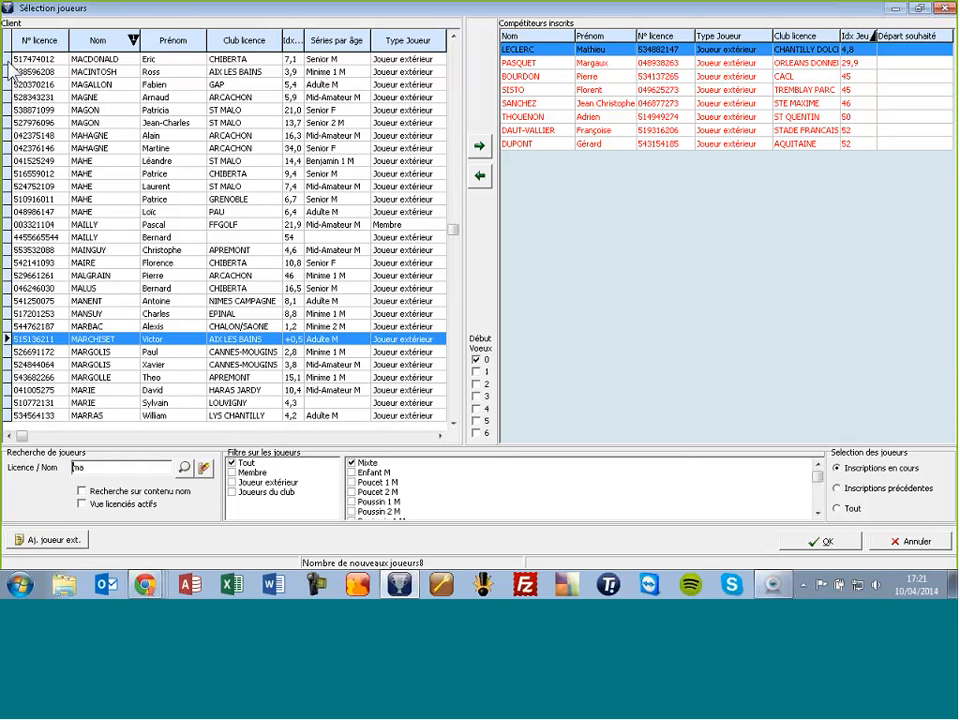
key("Return")
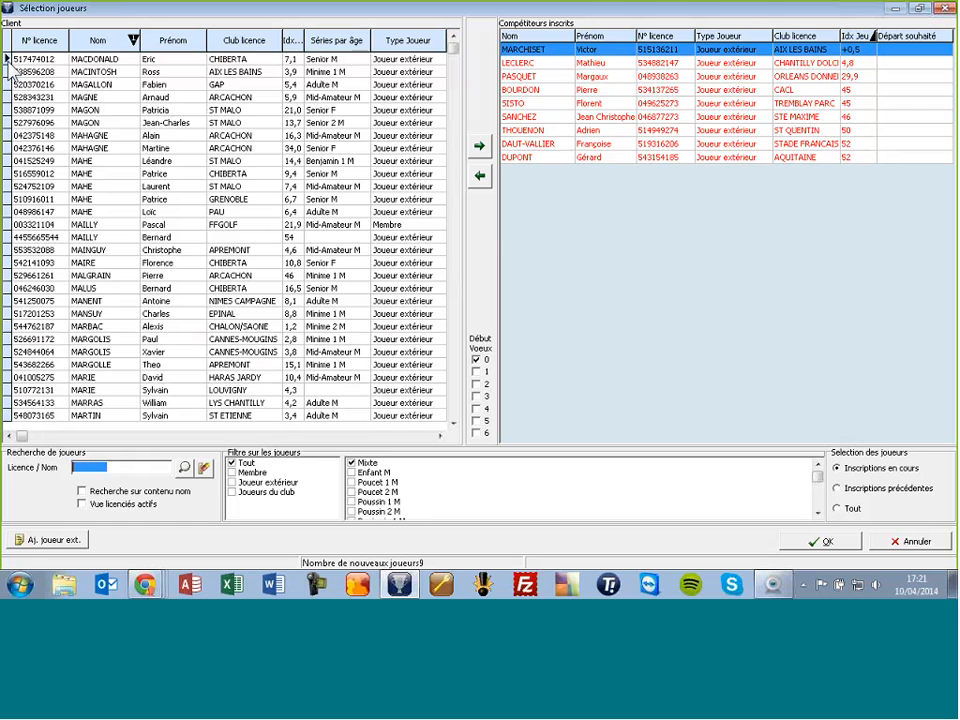
key("BackSpace")
Step: Register two more players from the 'le' search (11 entrants), then search a surname with no match
type("le")
left_click(8, 72)
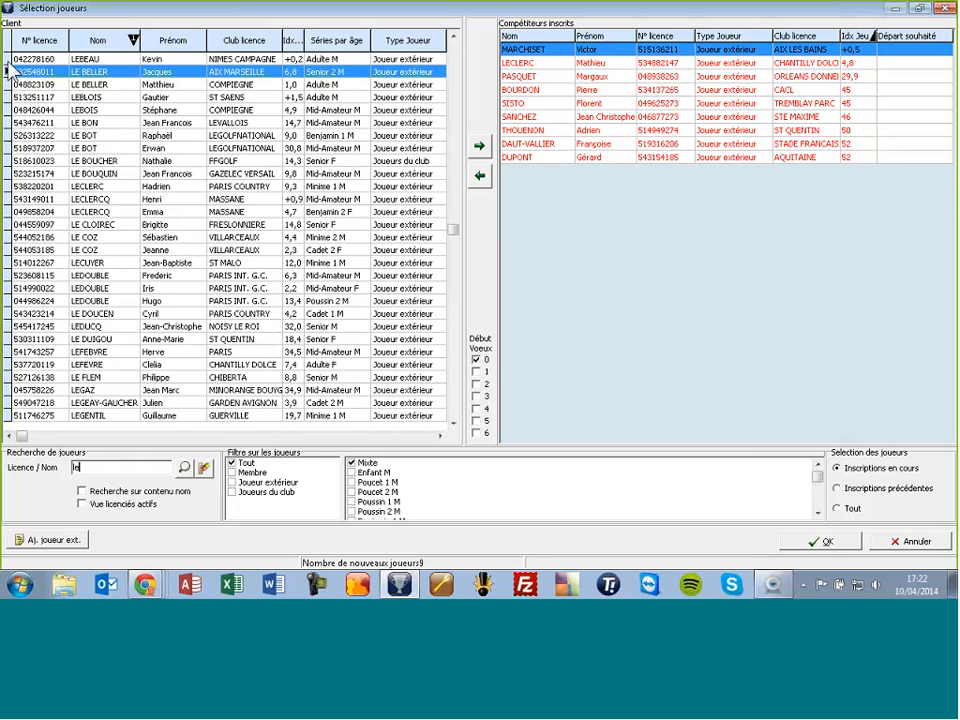
key("Down")
key("Down")
key("Down")
key("Down")
key("Down")
key("Down")
key("Down")
key("Down")
key("Down")
key("Down")
key("Down")
key("Down")
key("Down")
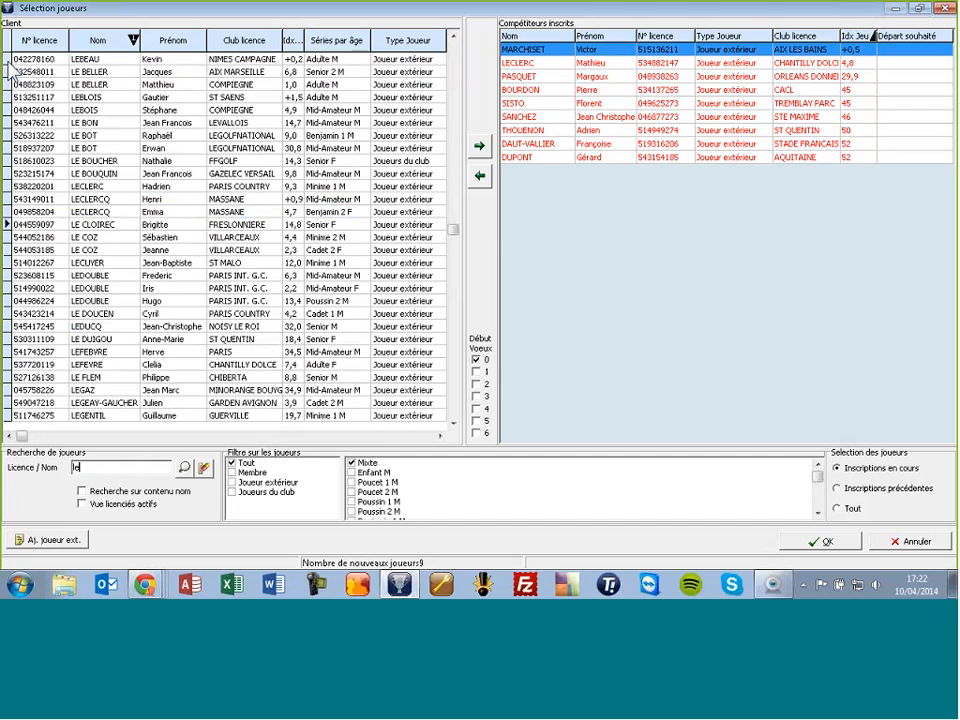
key("Return")
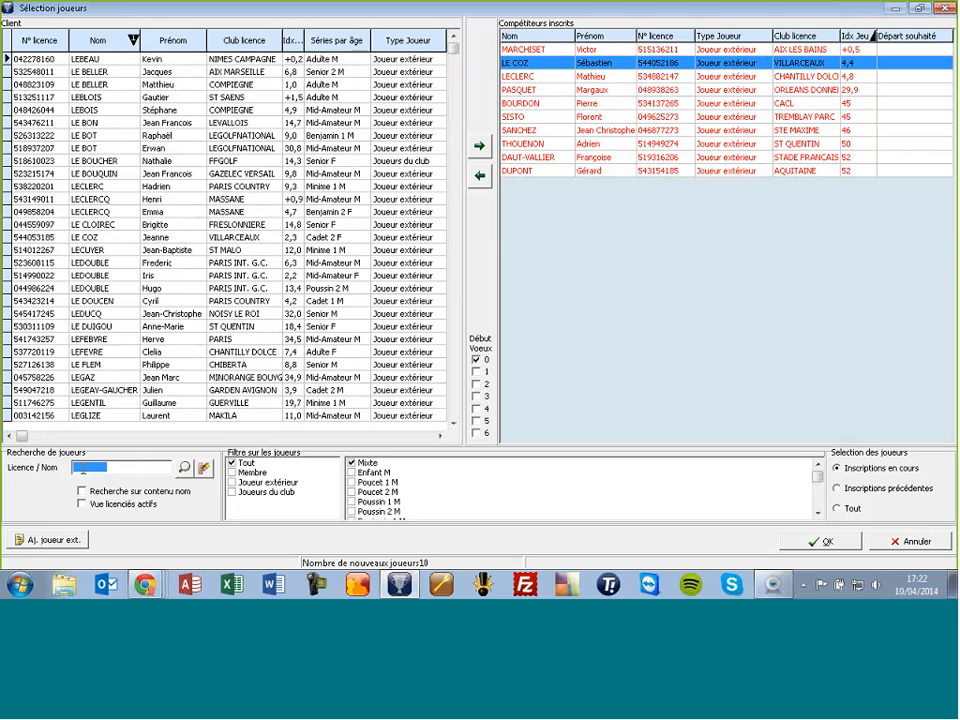
key("Down")
key("Down")
key("Down")
key("Down")
key("Down")
key("Down")
key("Down")
key("Down")
key("Down")
key("Down")
key("Return")
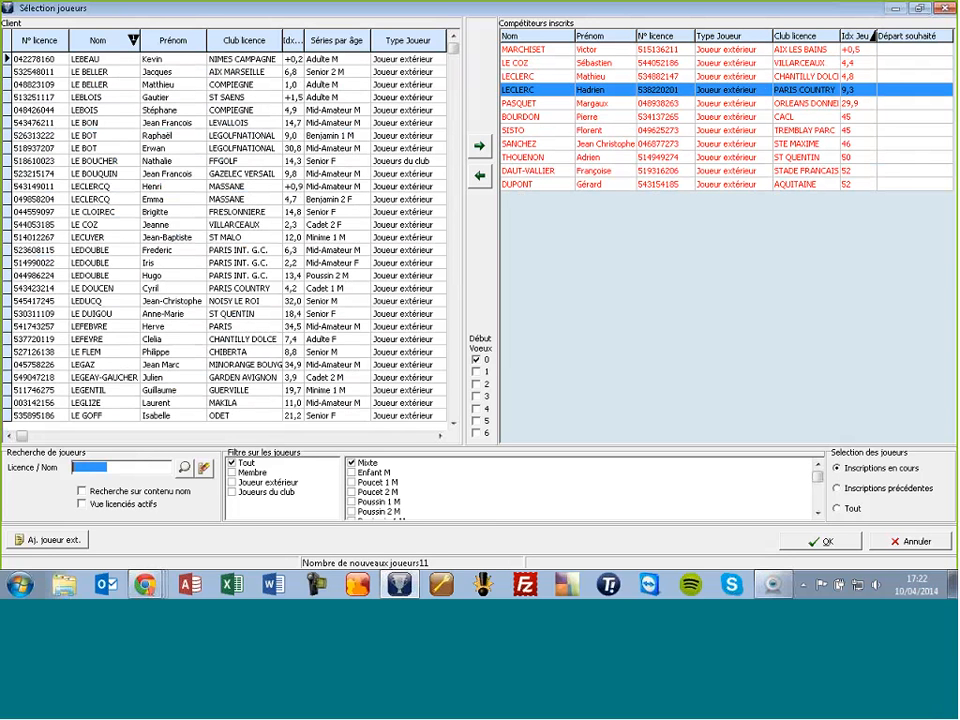
type("4")
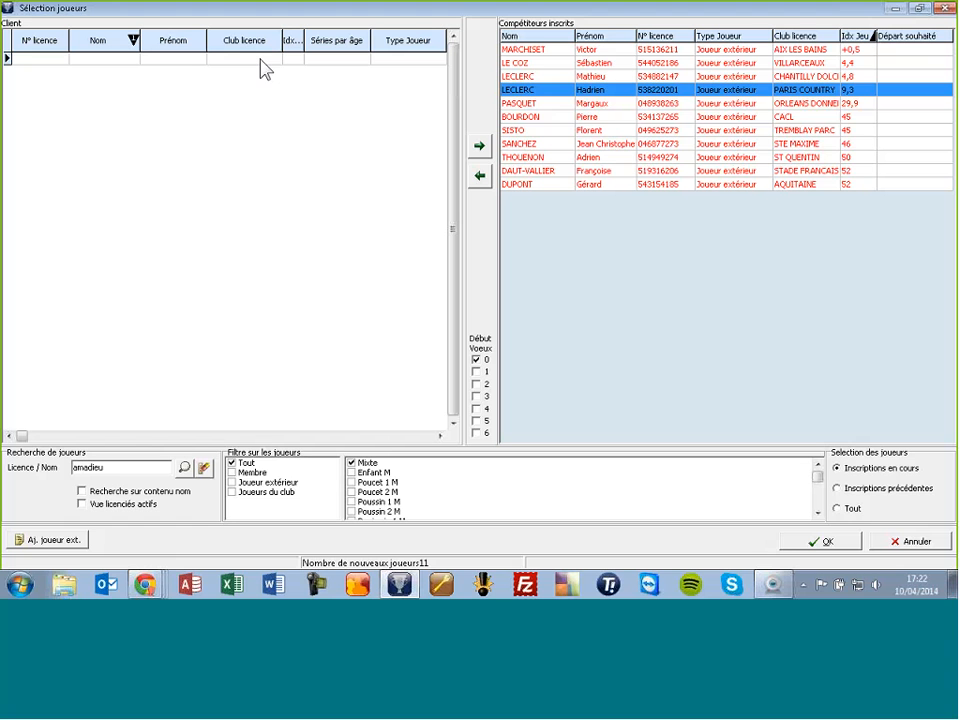
Step: Start an external player with 'Aj. joueur ext.', keeping the searched surname and entering a first name
left_click(47, 545)
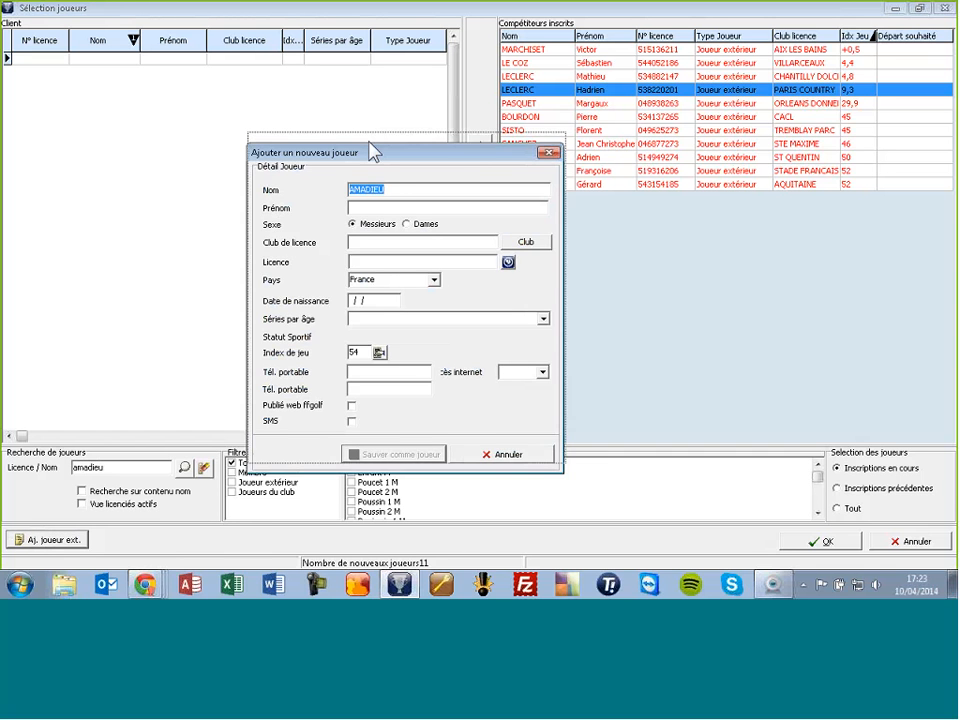
left_click_drag(371, 159, 373, 147)
left_click(396, 176)
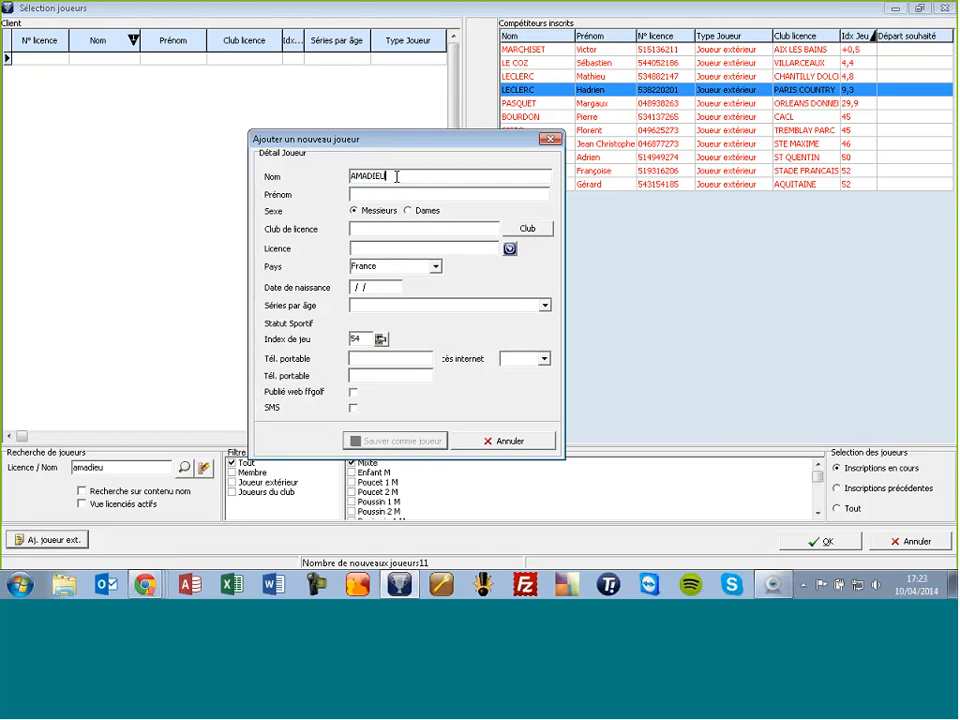
key("Tab")
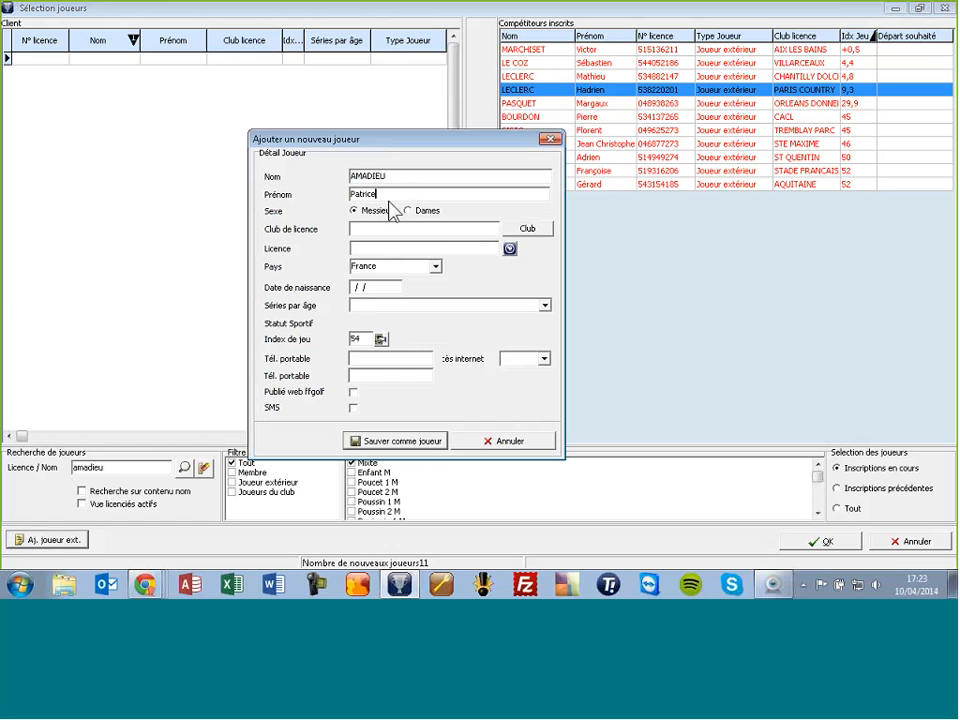
Step: Fetch the external player's ffgolf details (LE DRIVING GOLF LUNEL, index PRO) and register them as a competitor
left_click(510, 249)
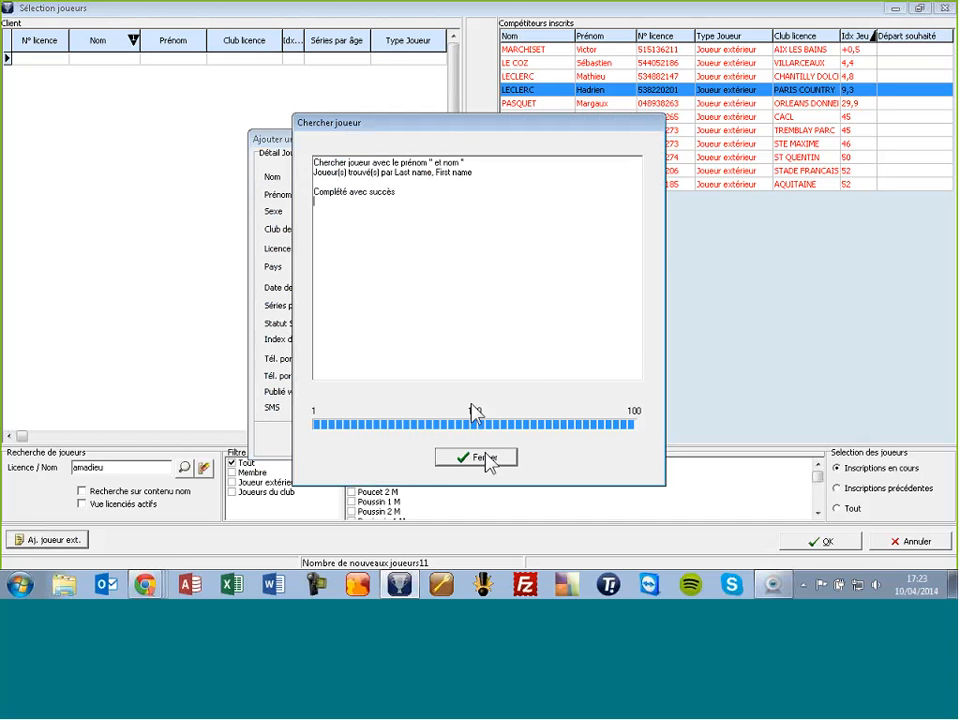
left_click(489, 459)
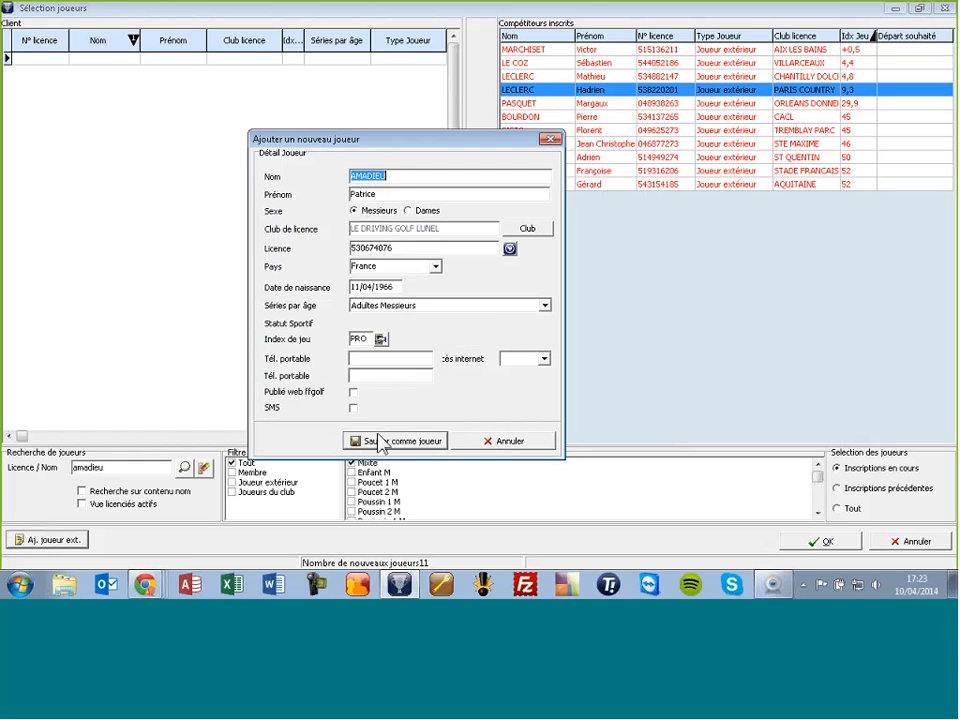
left_click(382, 440)
left_click(370, 333)
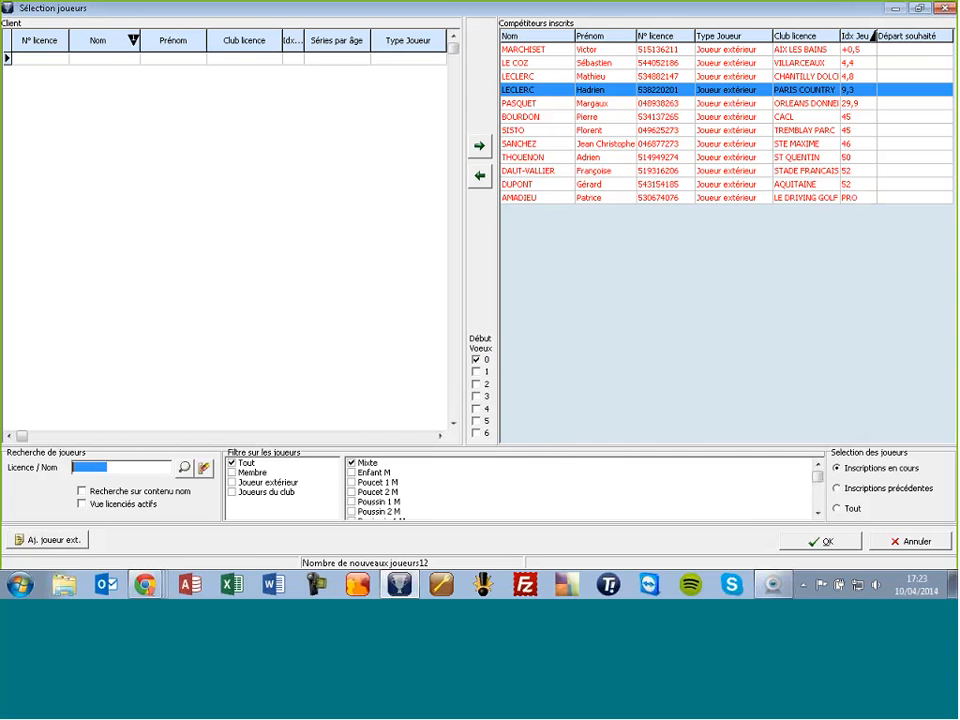
Step: Add a second external player by name, pulling club GOLF DU DOMAINE DE DIVONNE and index 25,2 from ffgolf
left_click(47, 530)
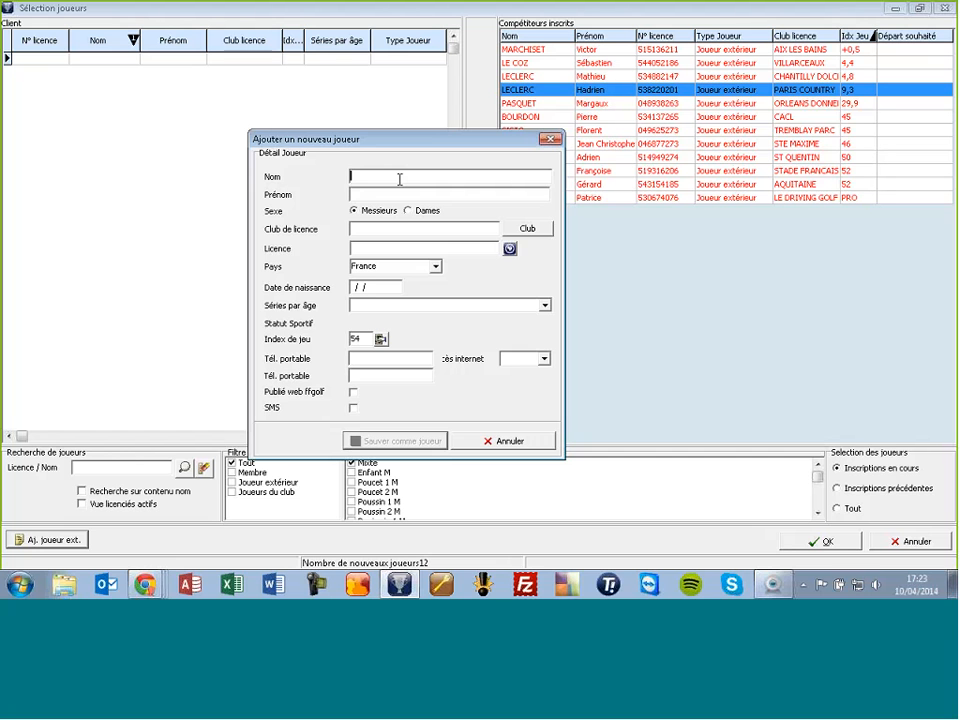
key("Tab")
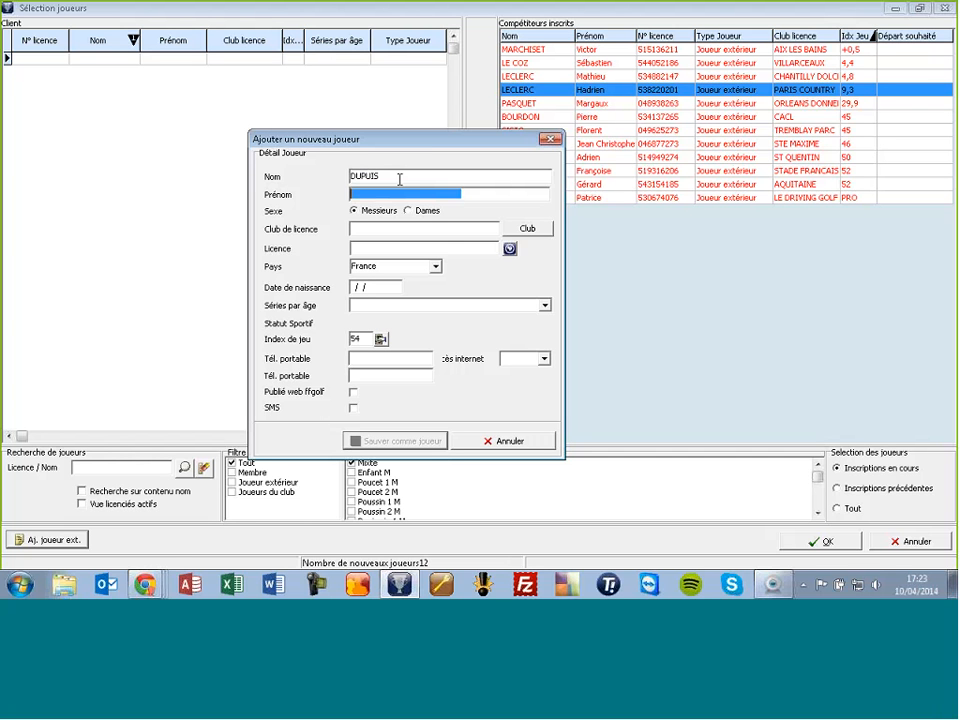
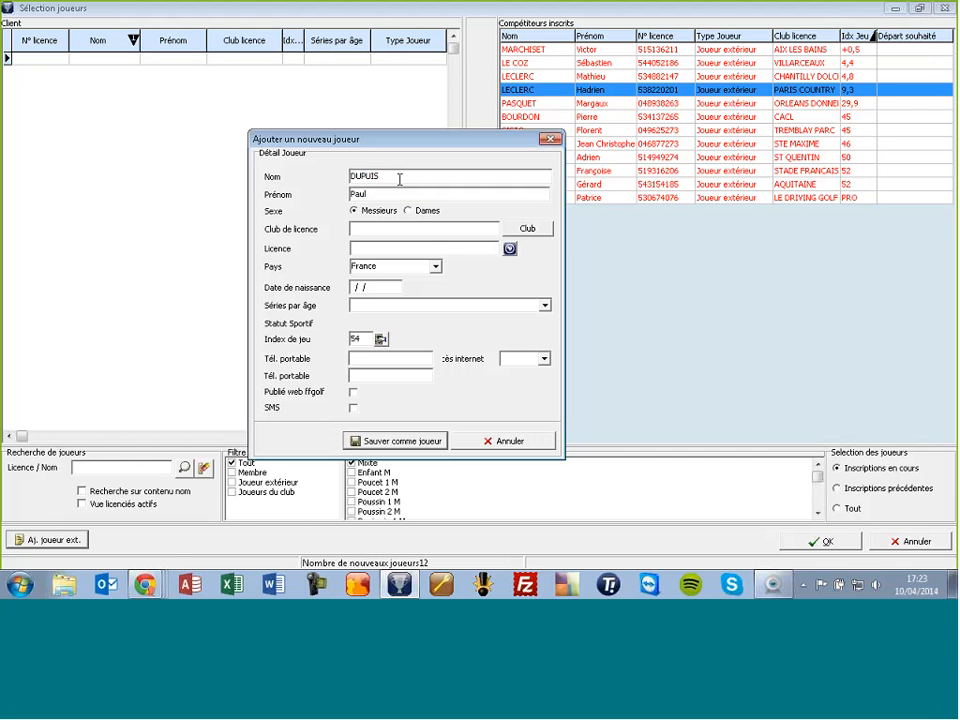
left_click(510, 249)
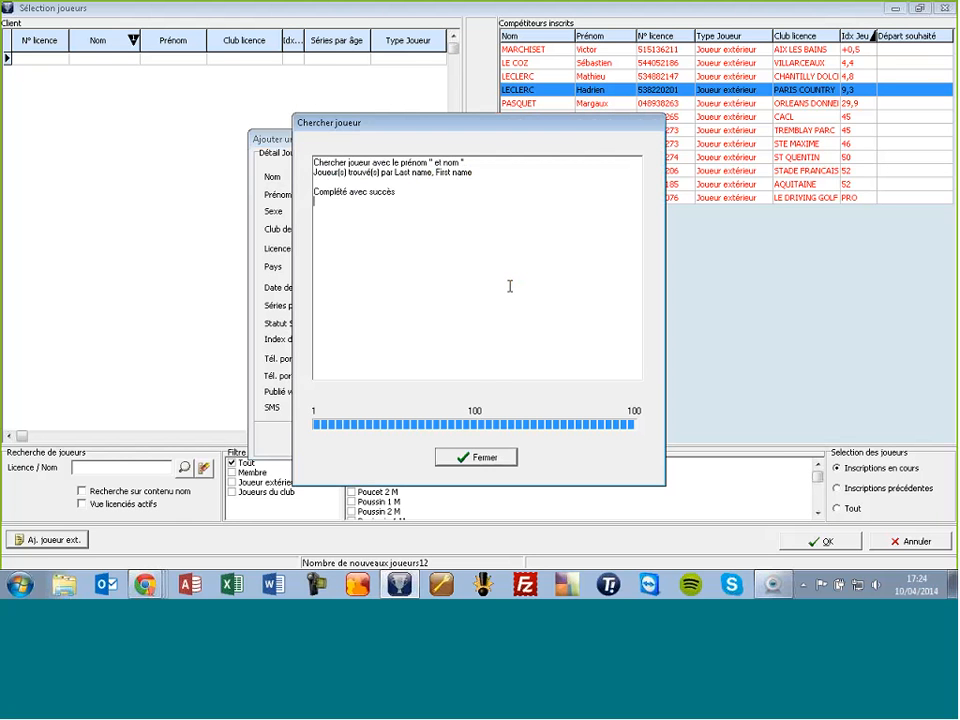
left_click(468, 460)
left_click(412, 440)
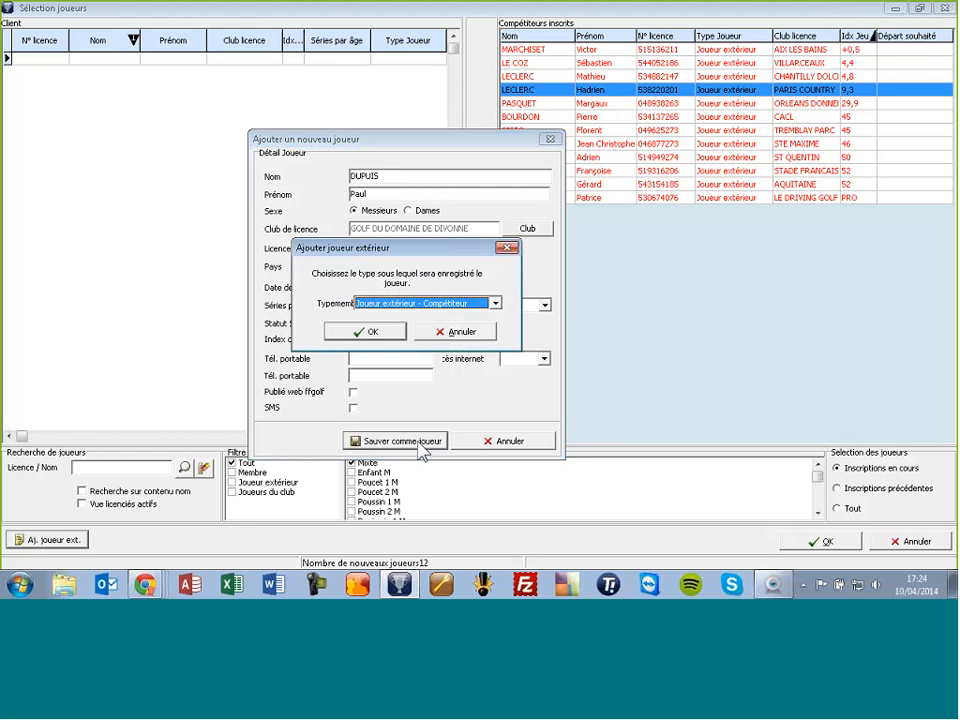
left_click(366, 330)
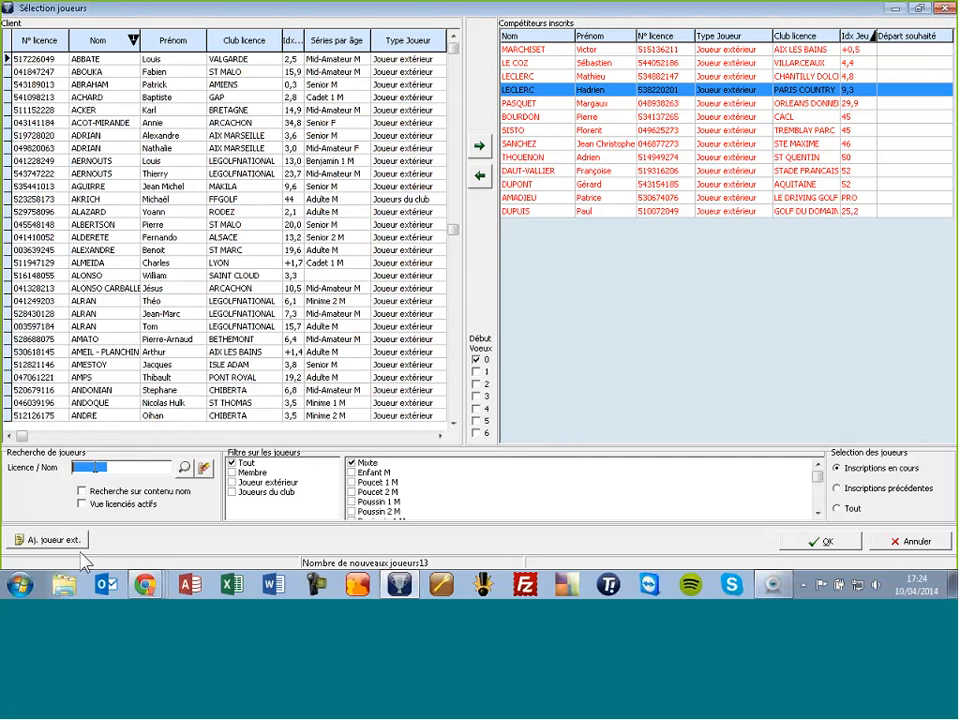
Step: Start a third external player, enter their surname and first name, and search ffgolf
left_click(45, 540)
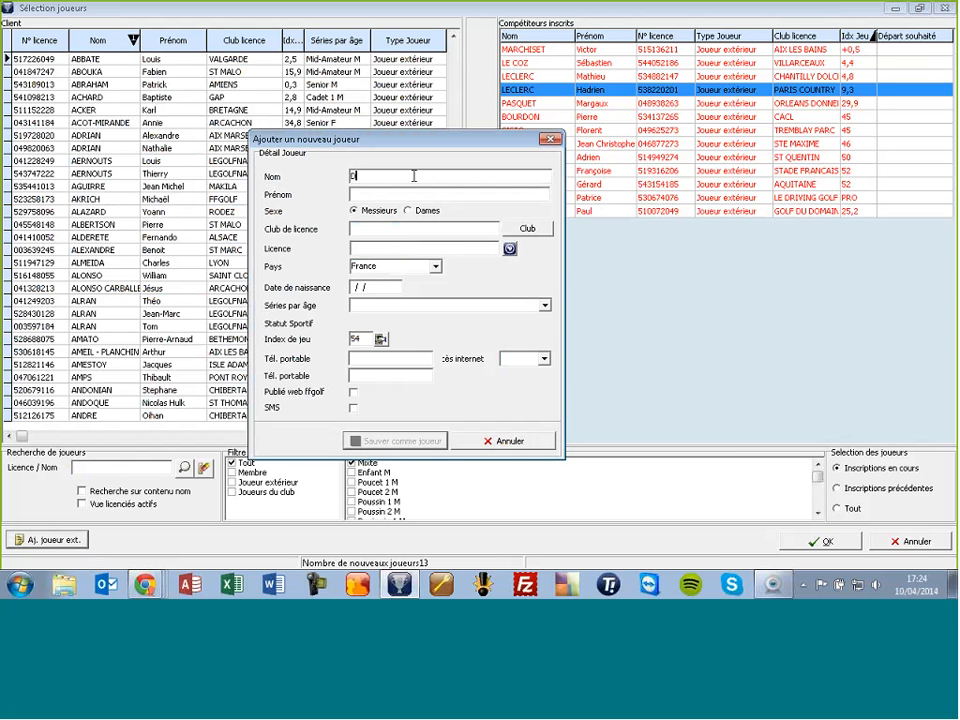
key("Tab")
left_click(510, 249)
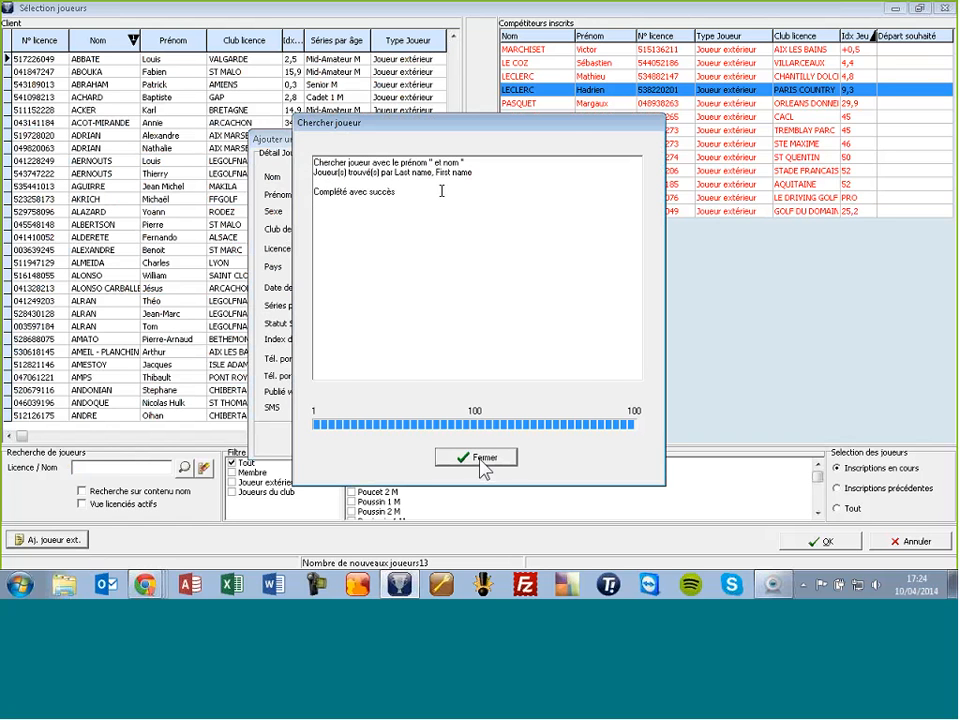
left_click(482, 458)
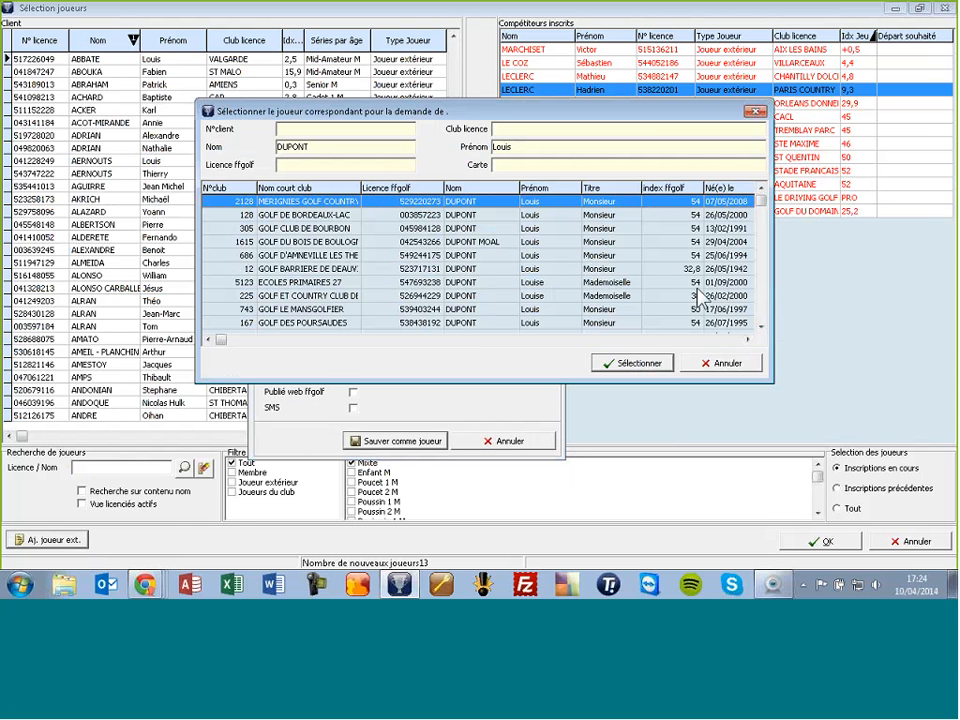
Step: Pick the GOLF LE MANSGOLFIER match and save the player as an external competitor
left_click(760, 326)
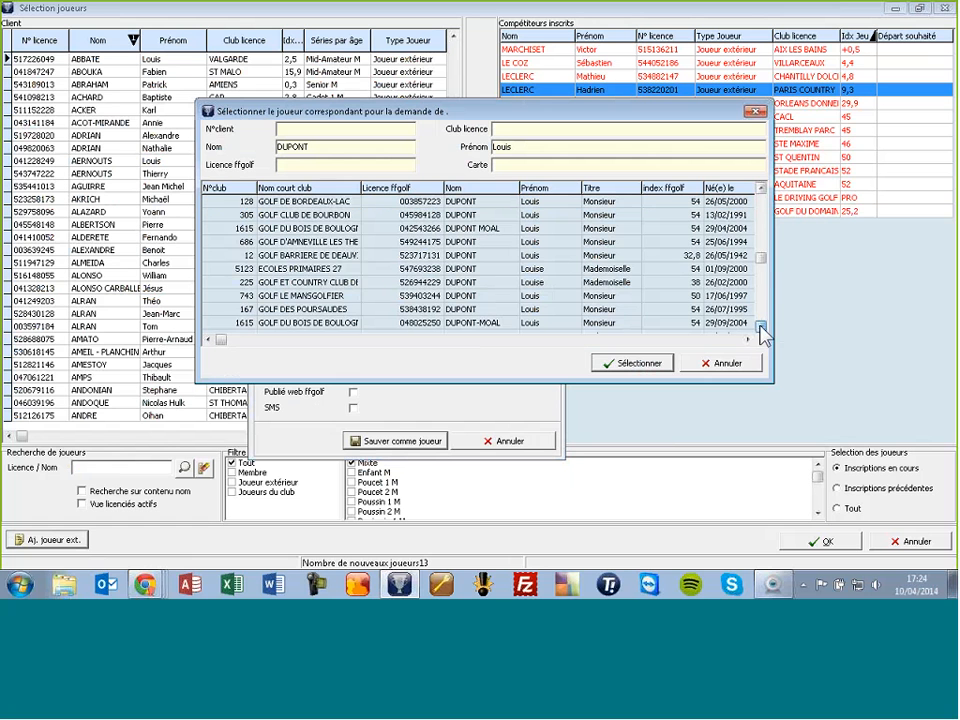
left_click(760, 326)
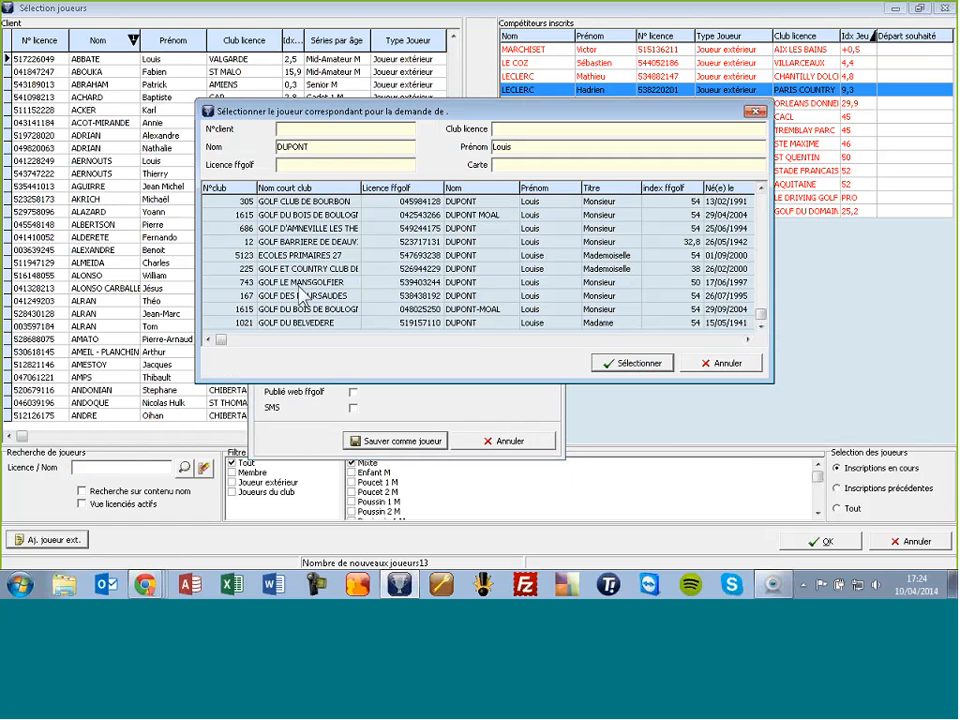
left_click(475, 285)
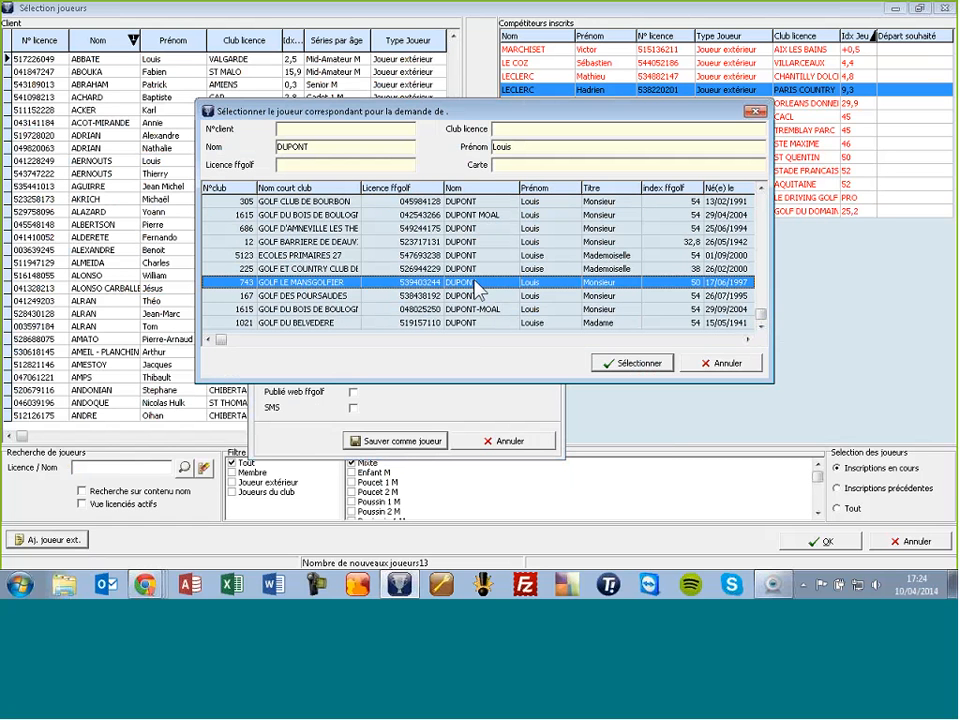
left_click(600, 363)
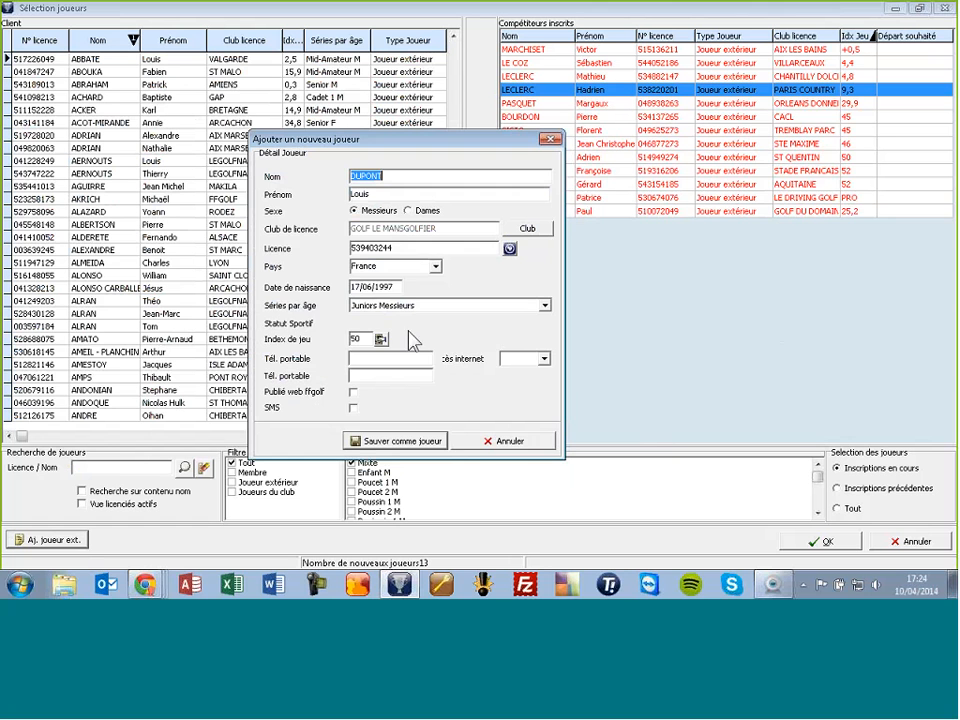
left_click(395, 442)
left_click(364, 331)
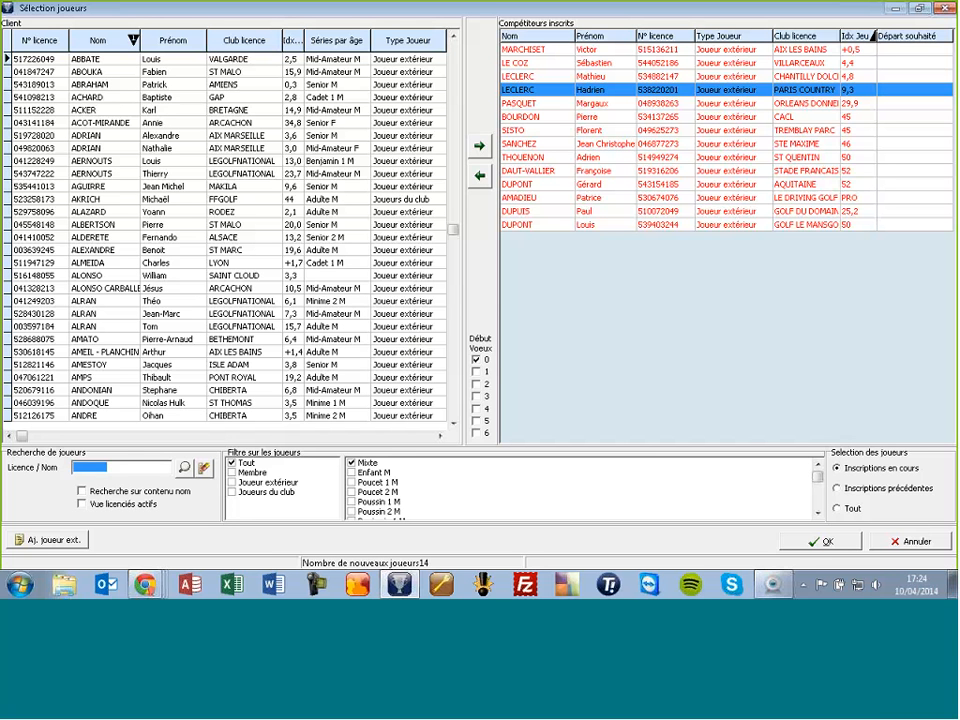
left_click(102, 468)
Step: Start a new external player and enter their surname and first name
left_click(40, 541)
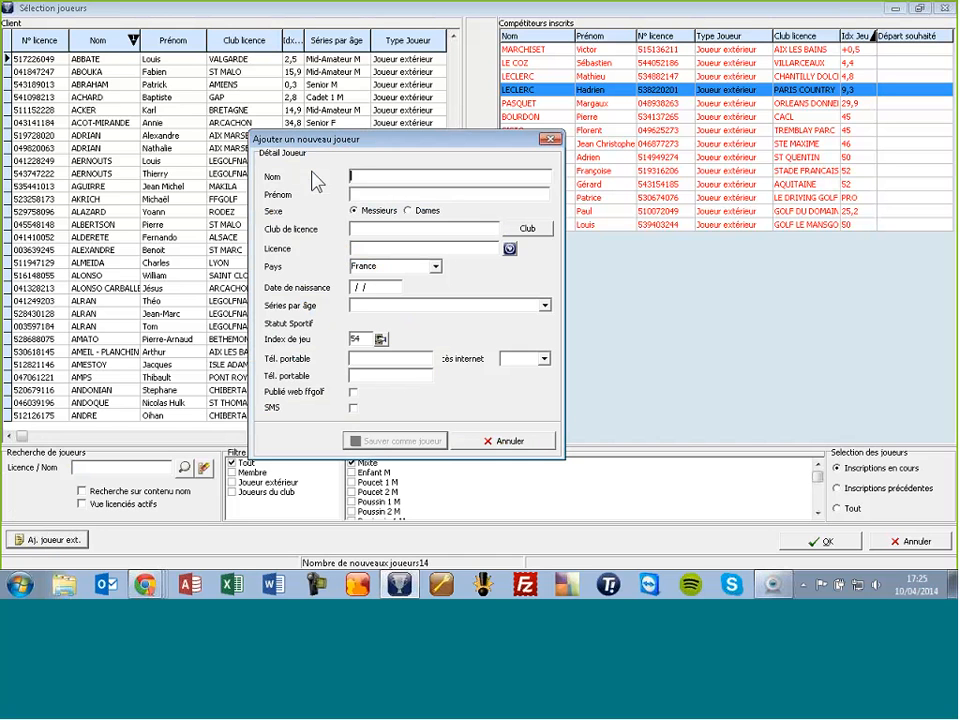
type("DAY")
key("Tab")
type("Jason")
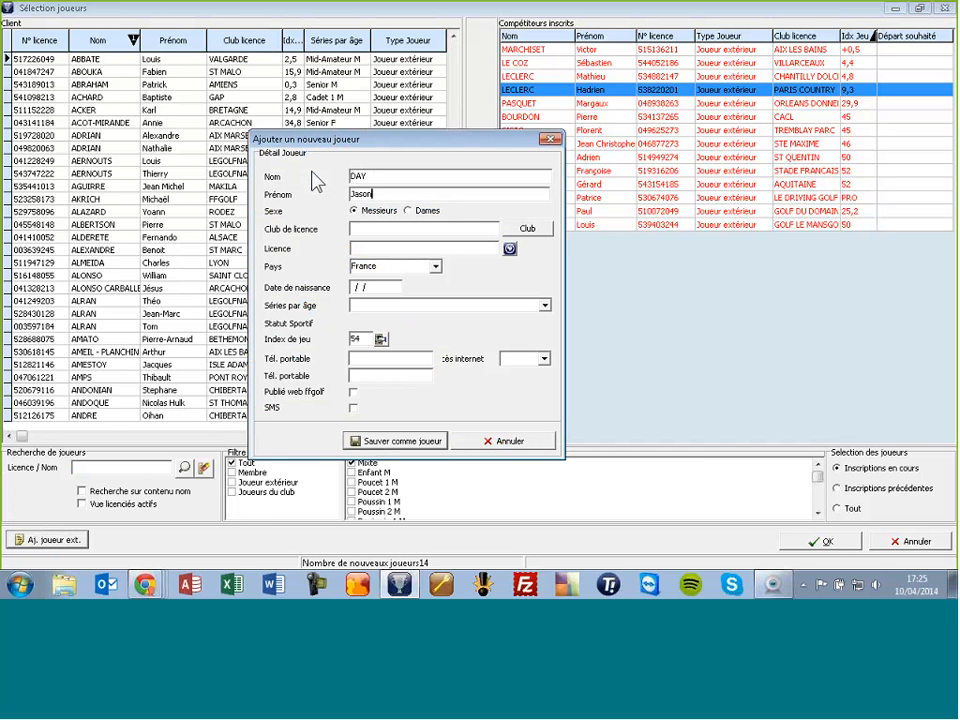
key("Tab")
Step: Set country Australie and index PRO, then save them as an external competitor
left_click(398, 265)
type("Aus")
key("Tab")
left_click(357, 339)
type("PRO")
left_click(380, 358)
left_click(390, 440)
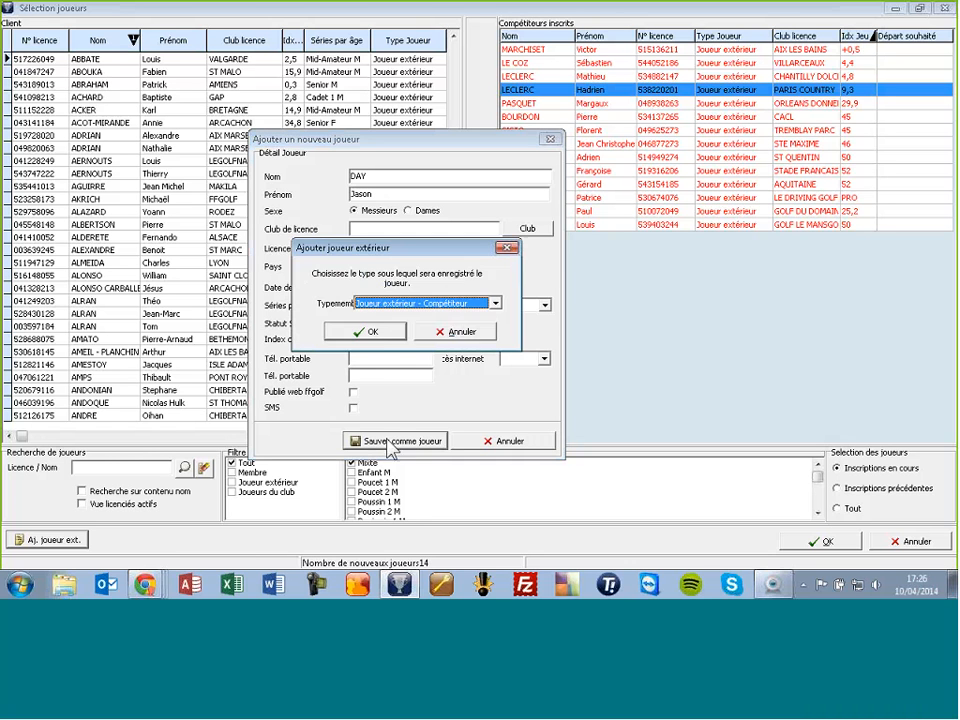
left_click(368, 332)
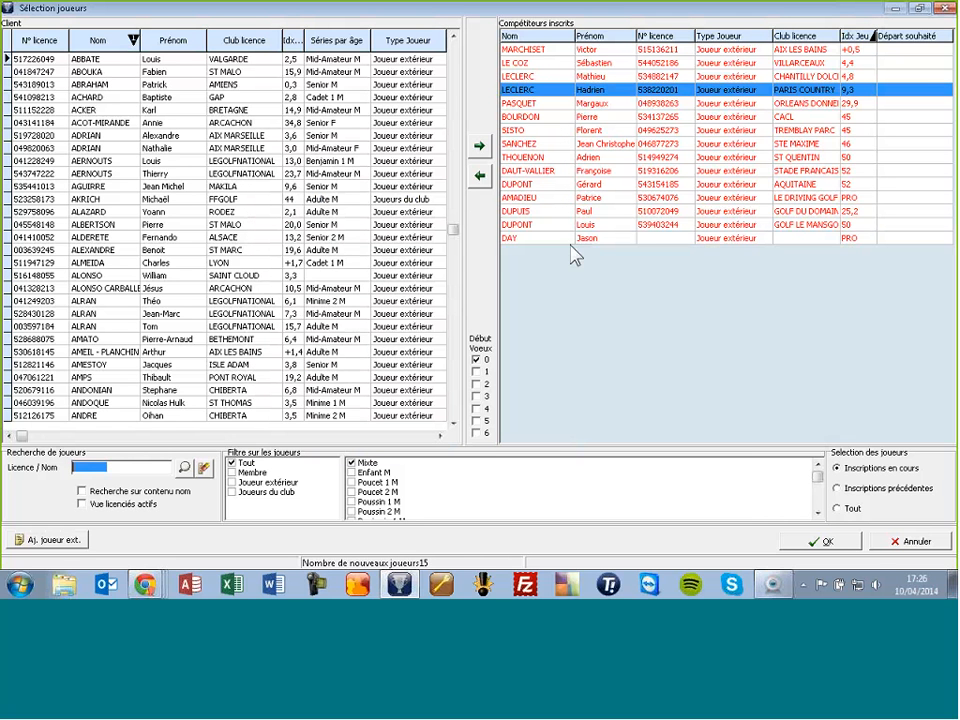
Step: Confirm the player selection and dismiss the already-added warning to insert the players
left_click(786, 540)
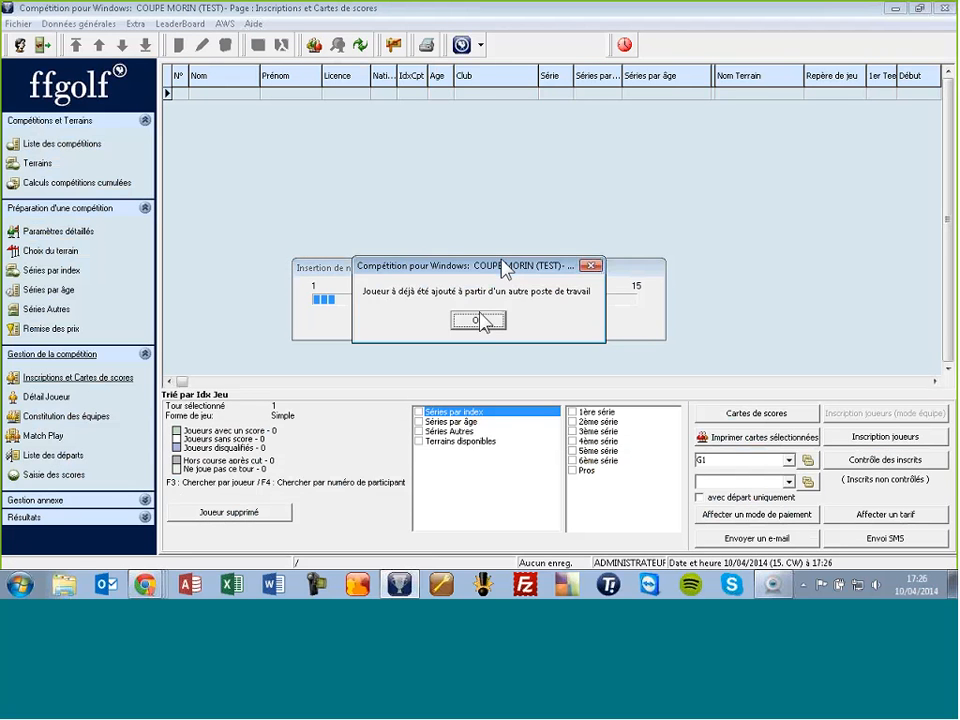
left_click(484, 321)
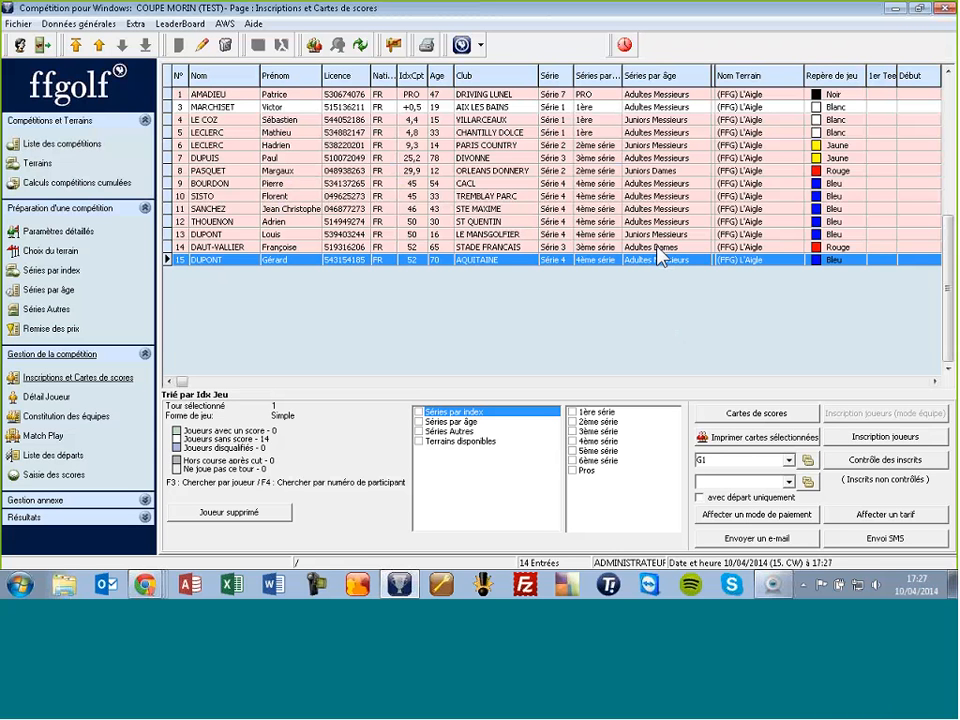
Step: Update the registered players' indexes and clubs from federation data dated 10/04/2014
left_click(884, 462)
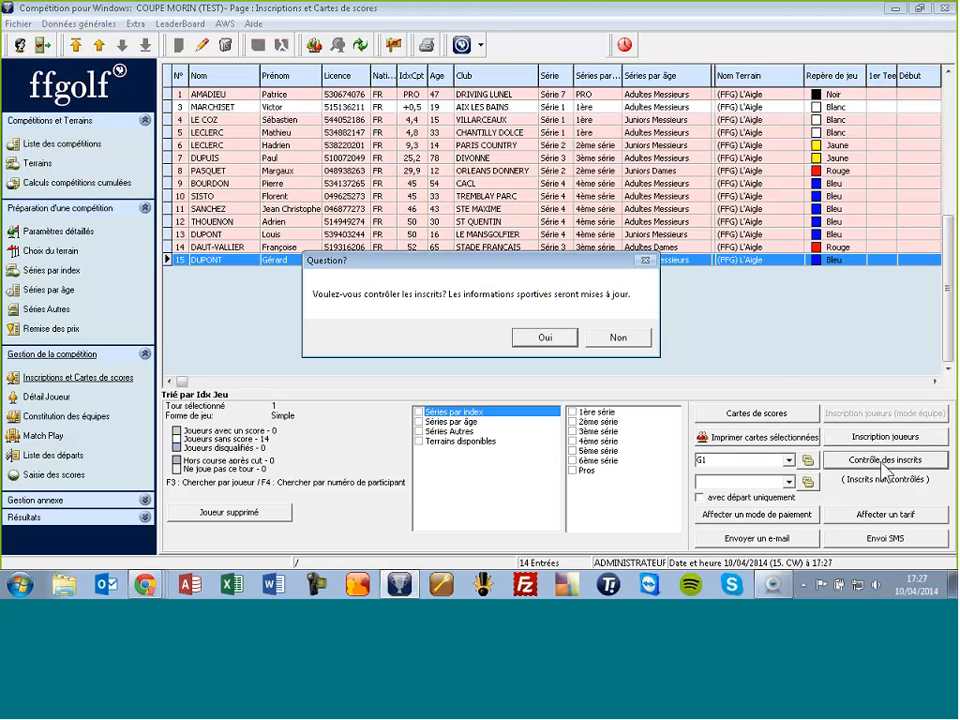
left_click(558, 341)
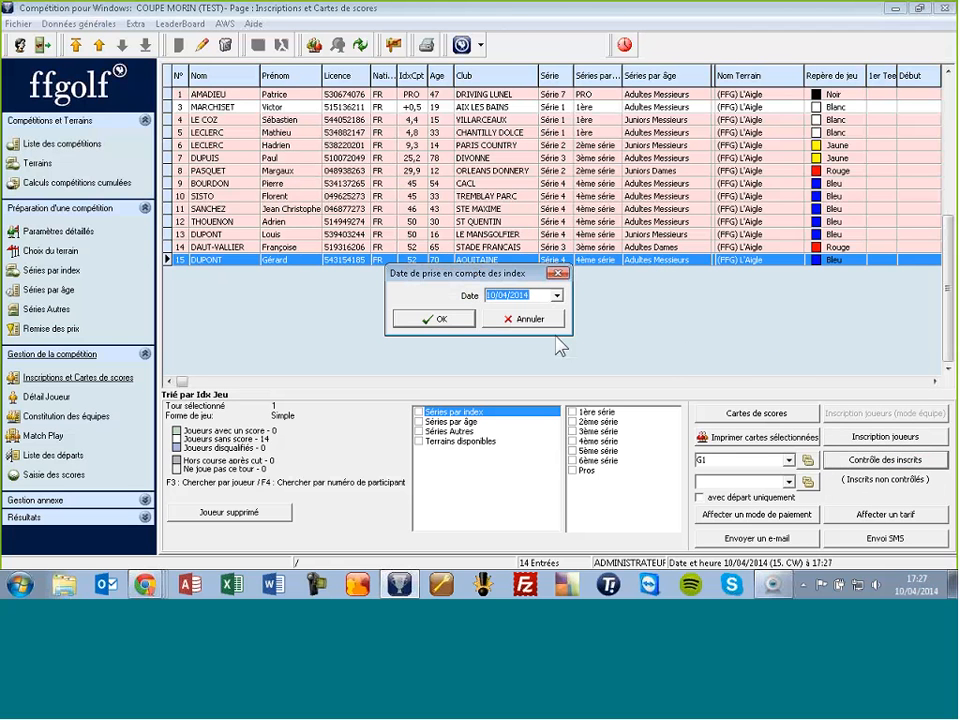
left_click(435, 319)
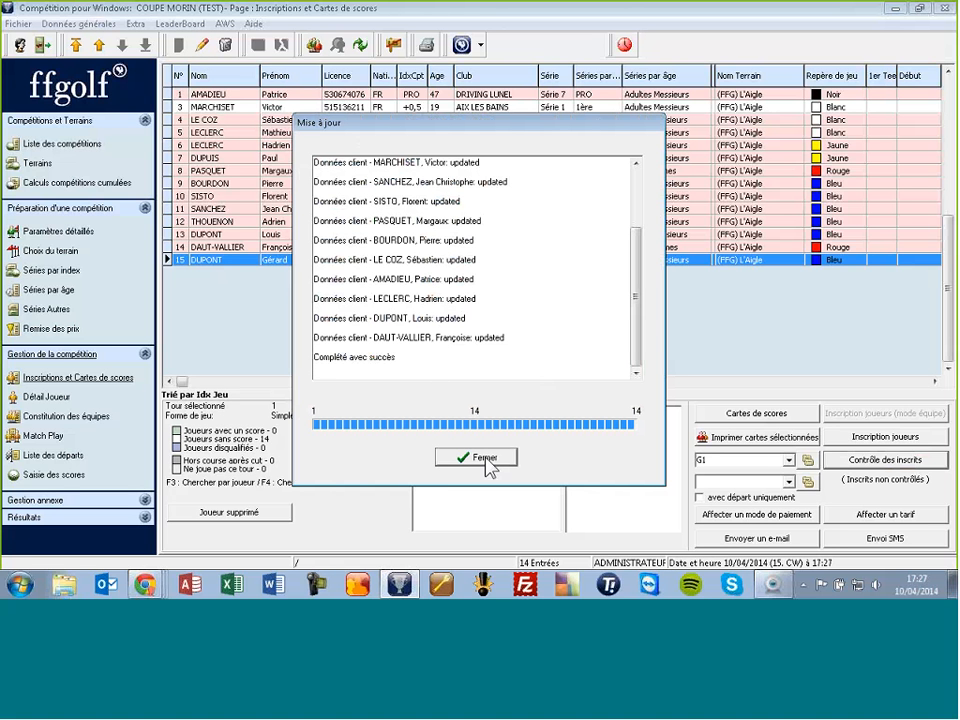
left_click(485, 460)
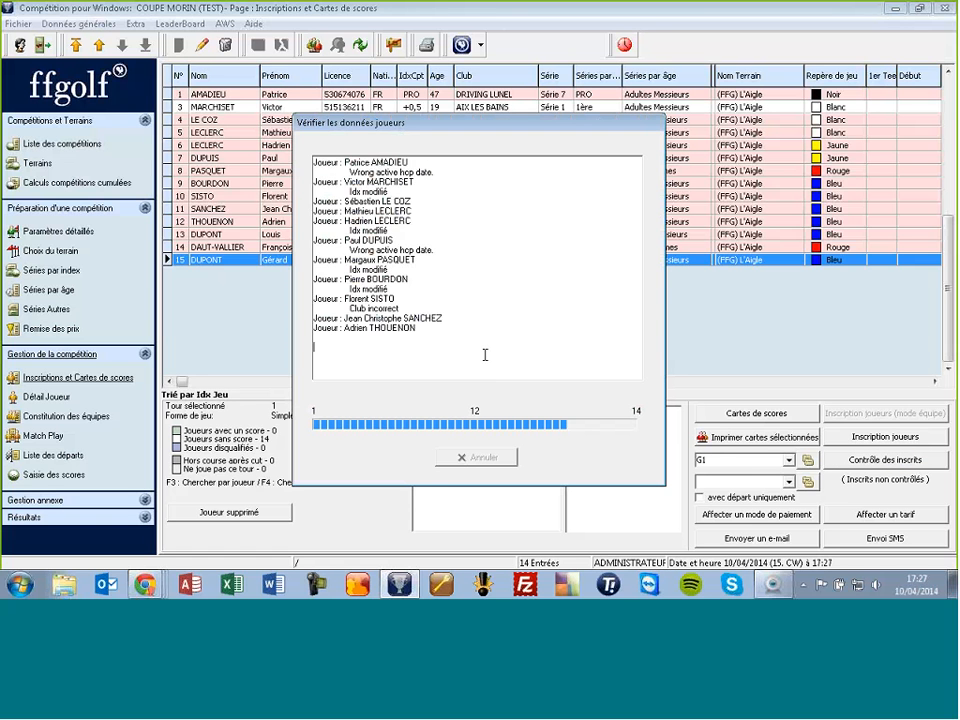
left_click(487, 459)
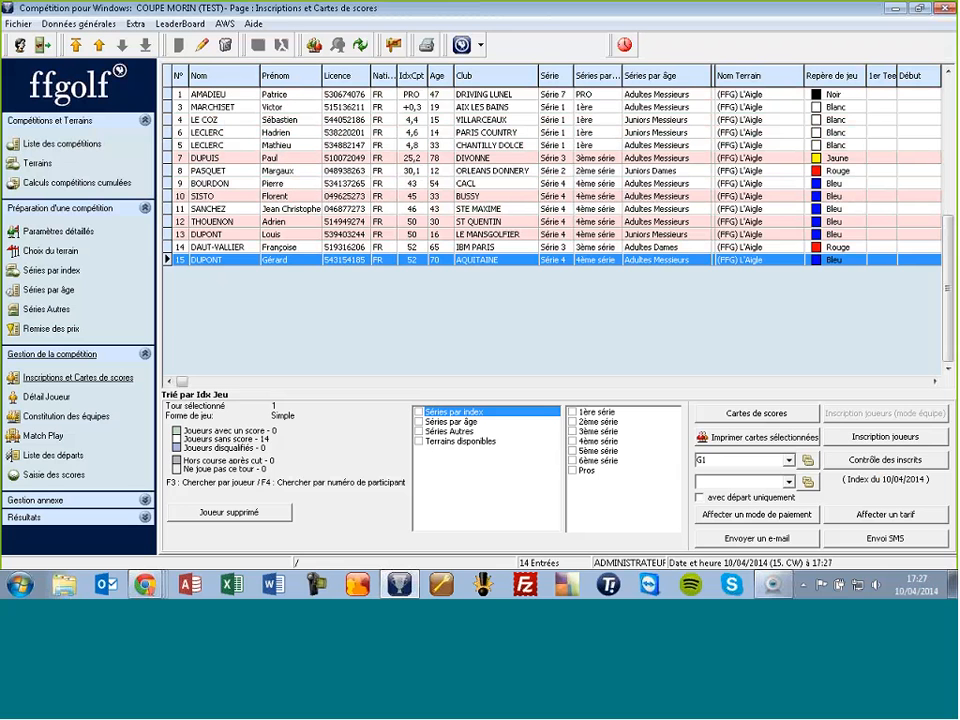
left_click(495, 107)
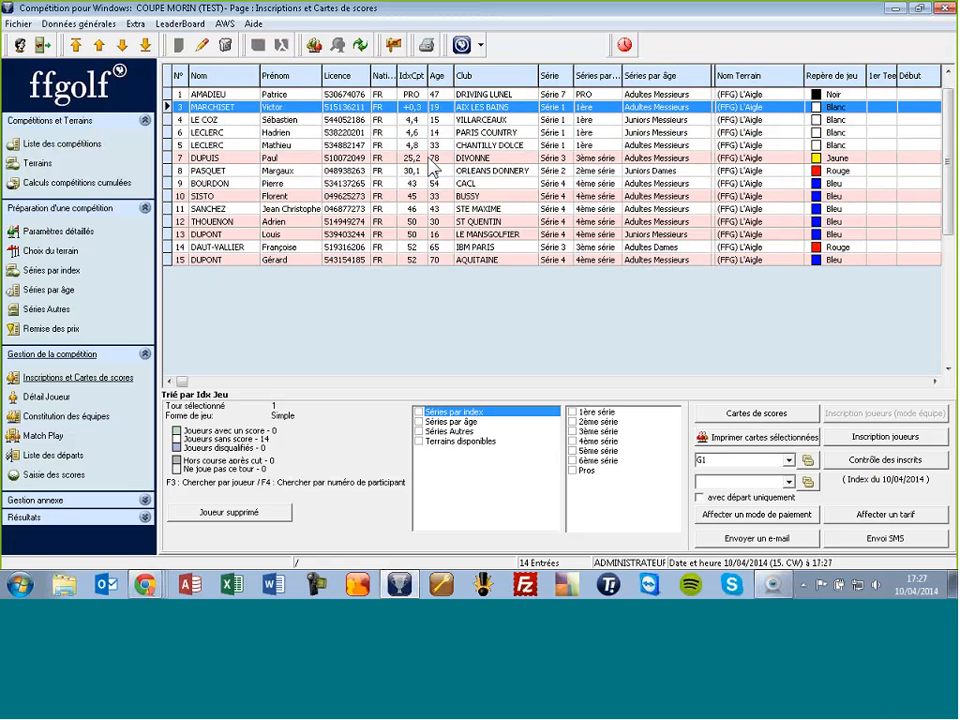
Step: Preview the '04. Edition du contrôle d'inscrits' report from the player list printouts
left_click(425, 47)
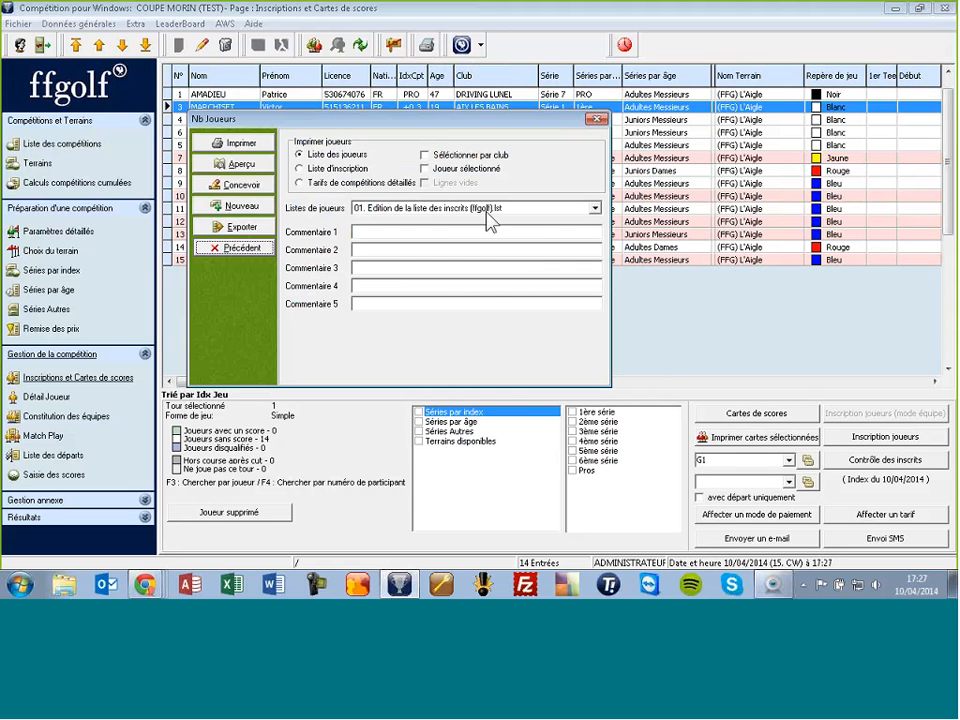
left_click(459, 211)
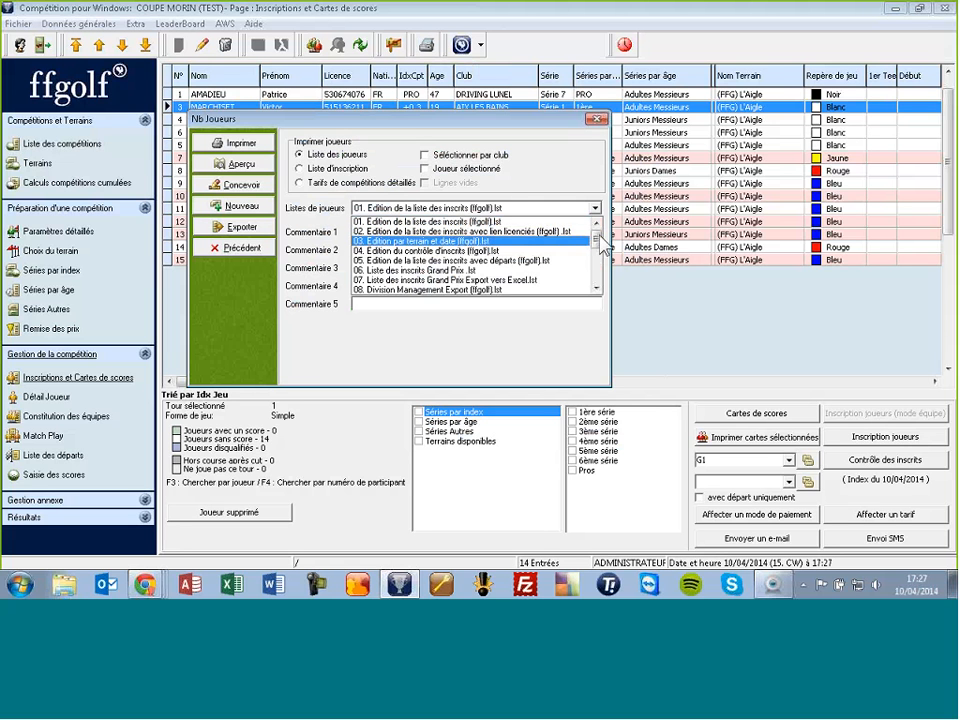
mouse_move(598, 240)
left_mouse_down()
mouse_move(603, 281)
mouse_move(600, 243)
left_mouse_up()
left_click(430, 241)
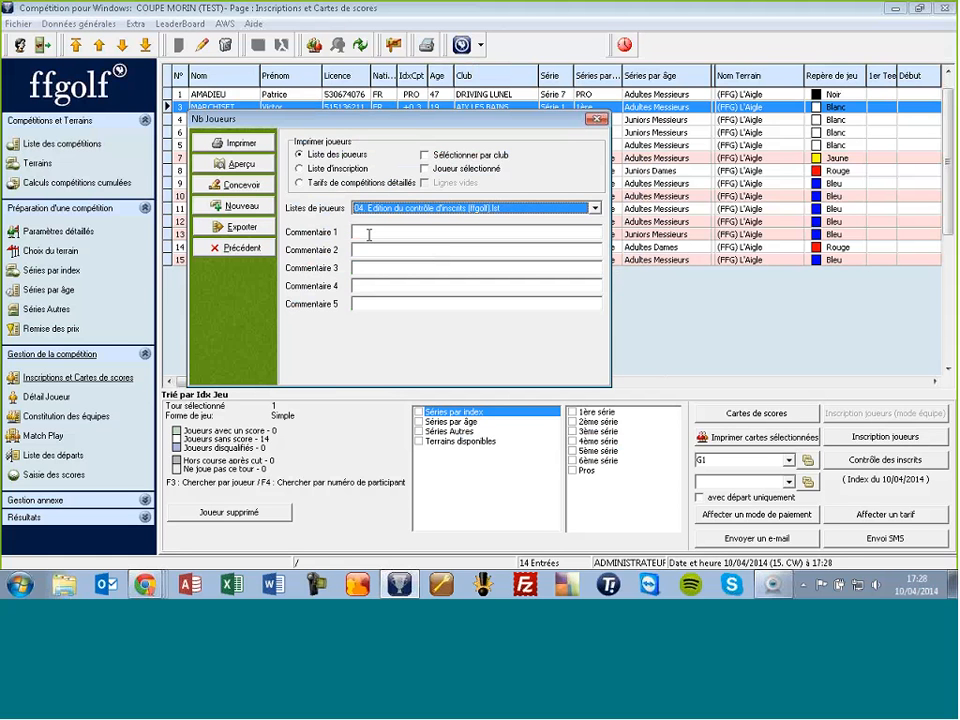
left_click(247, 169)
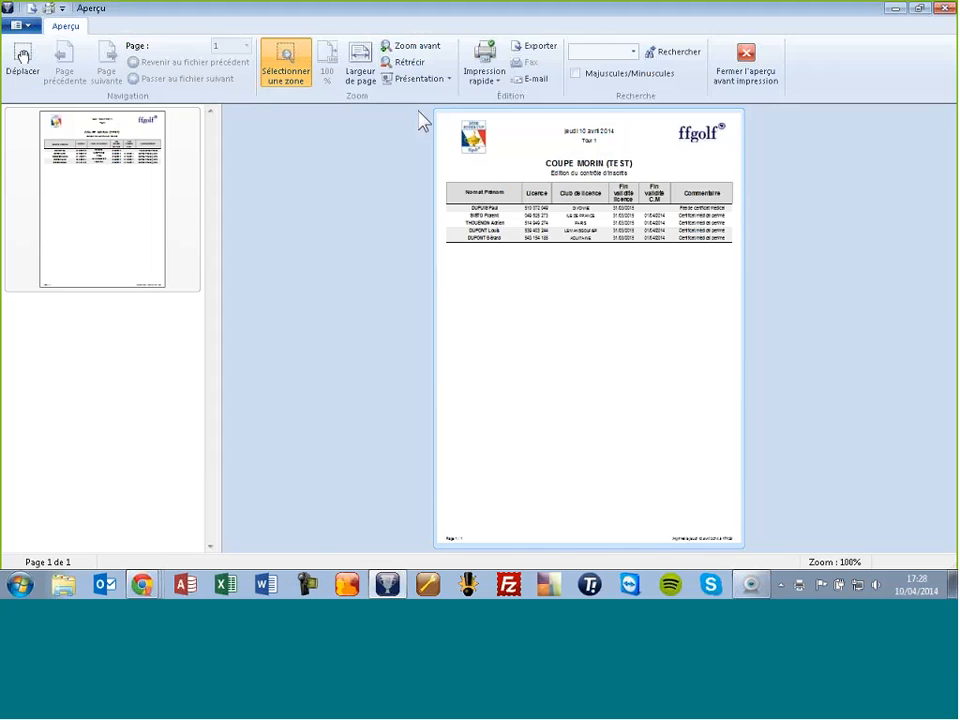
Step: View the report at page width, close the preview, and edit player no. 3's record
left_click(360, 68)
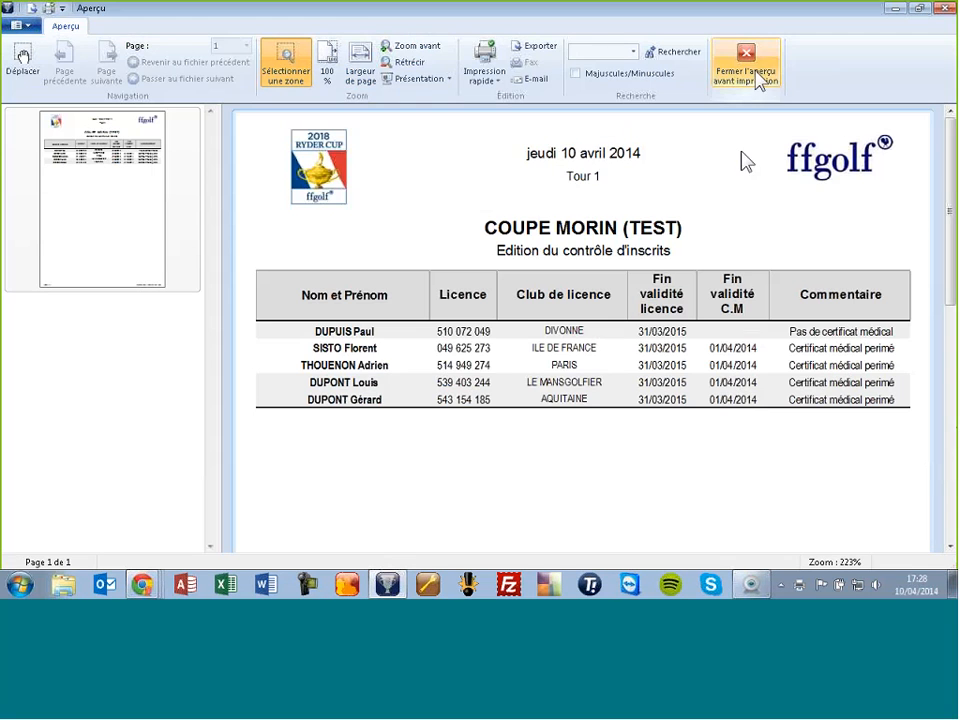
left_click(750, 60)
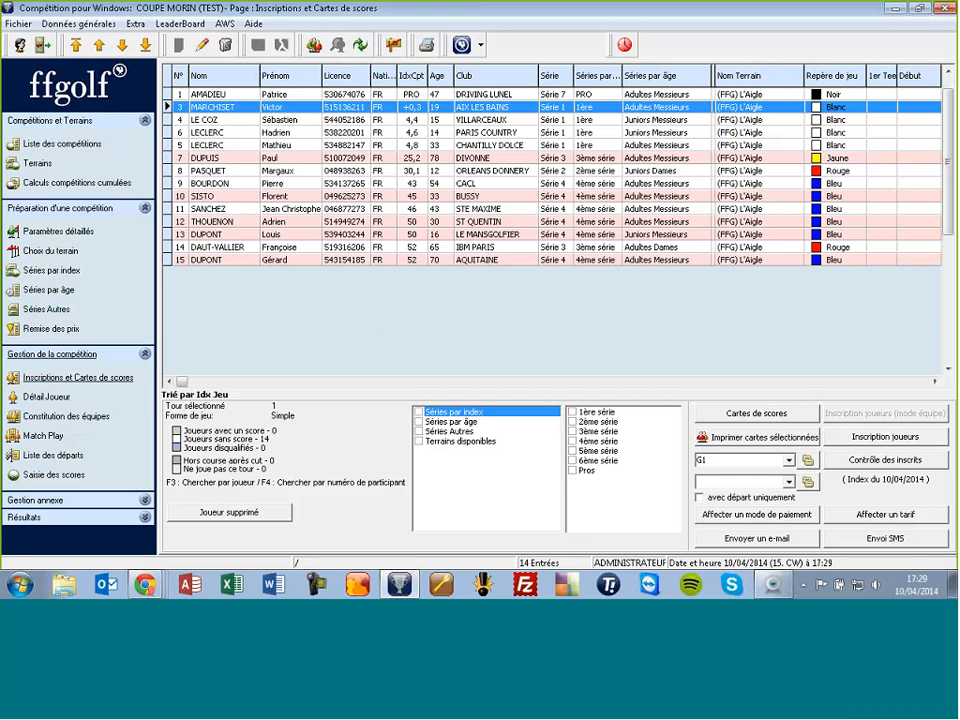
left_click(206, 50)
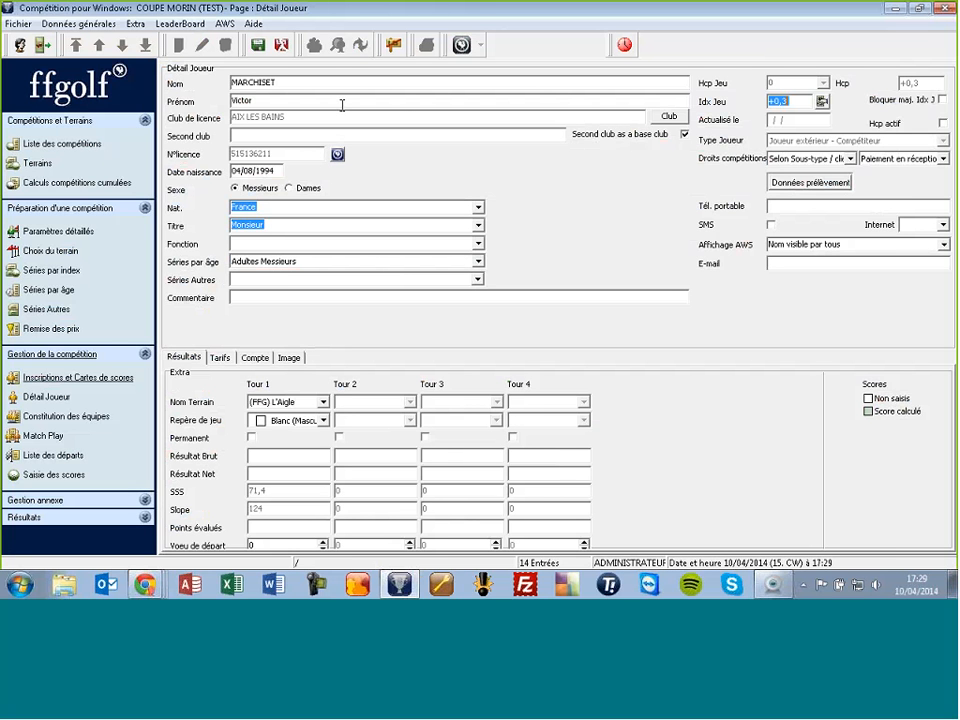
Step: Cancel the edit and delete the DIVONNE player in row 7 from the registrations
left_click(283, 46)
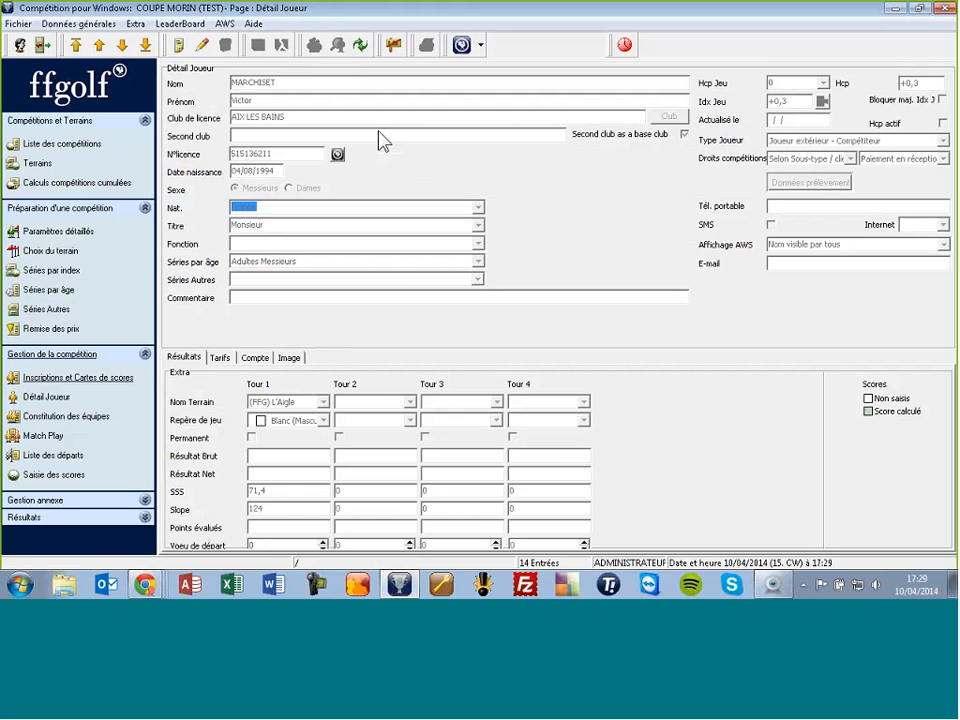
left_click(92, 388)
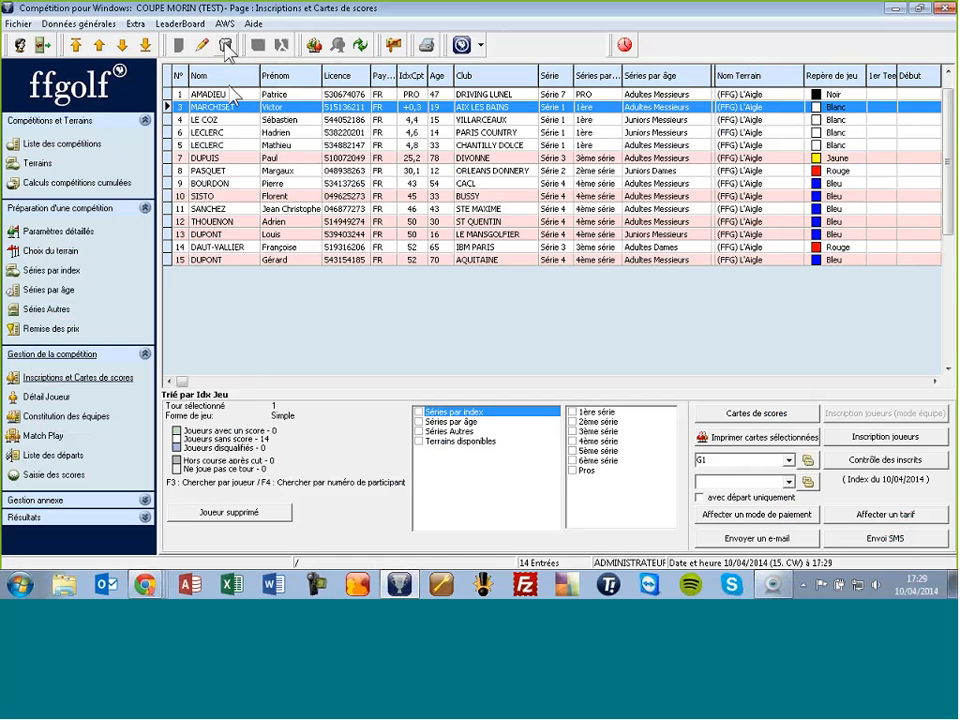
left_click(246, 159)
left_click(225, 45)
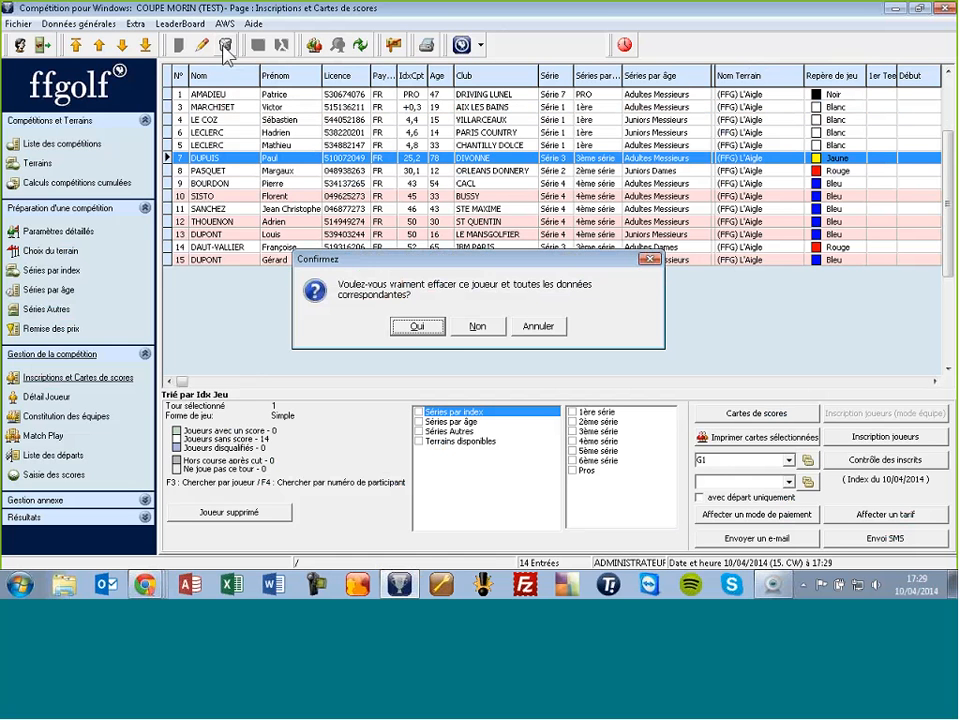
key("Return")
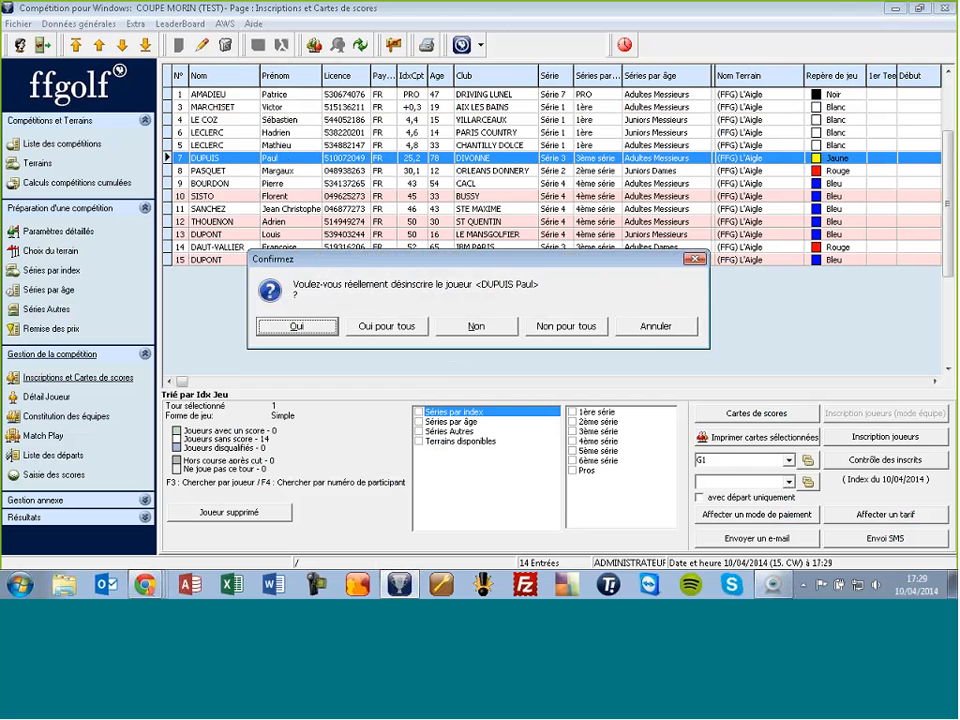
left_click(335, 326)
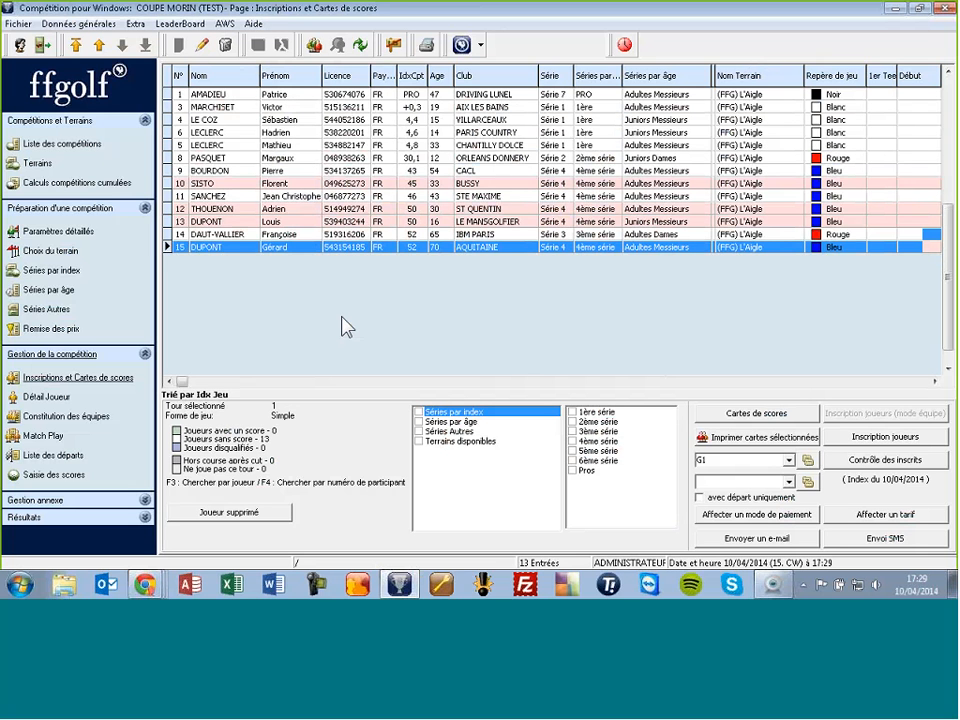
key("Up")
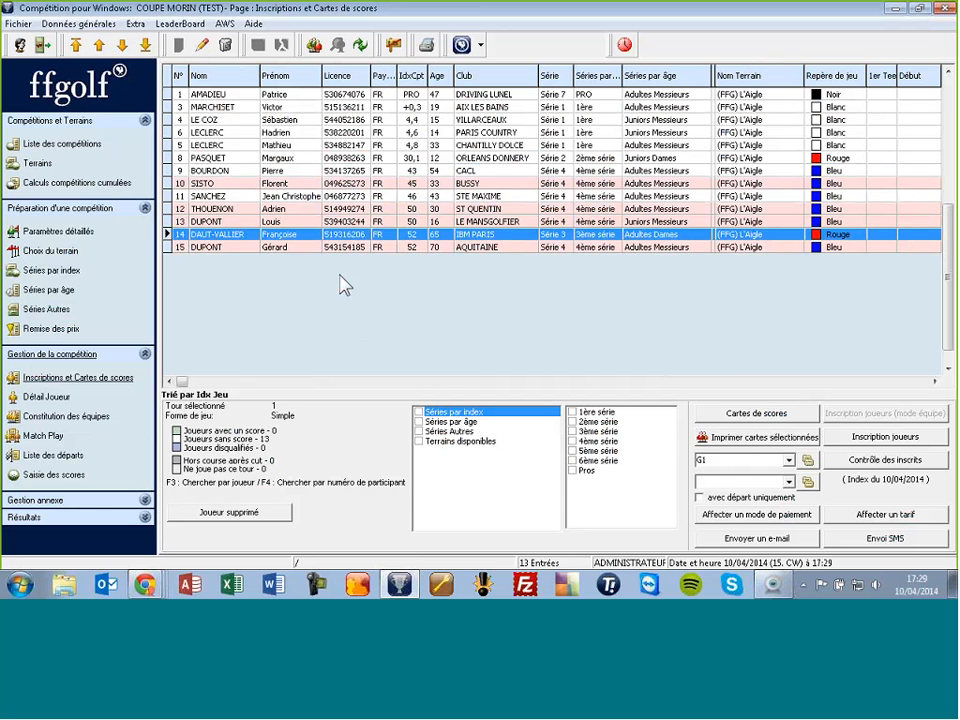
Step: Open the Liste des départs and switch it to edit mode to show unassigned players
left_click(58, 457)
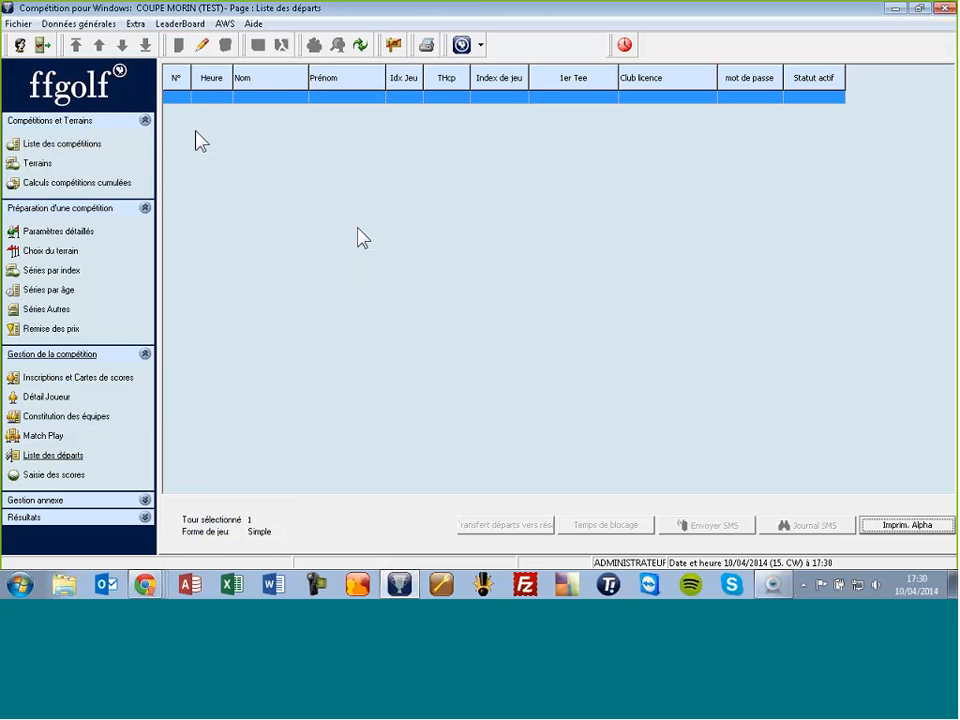
left_click(204, 48)
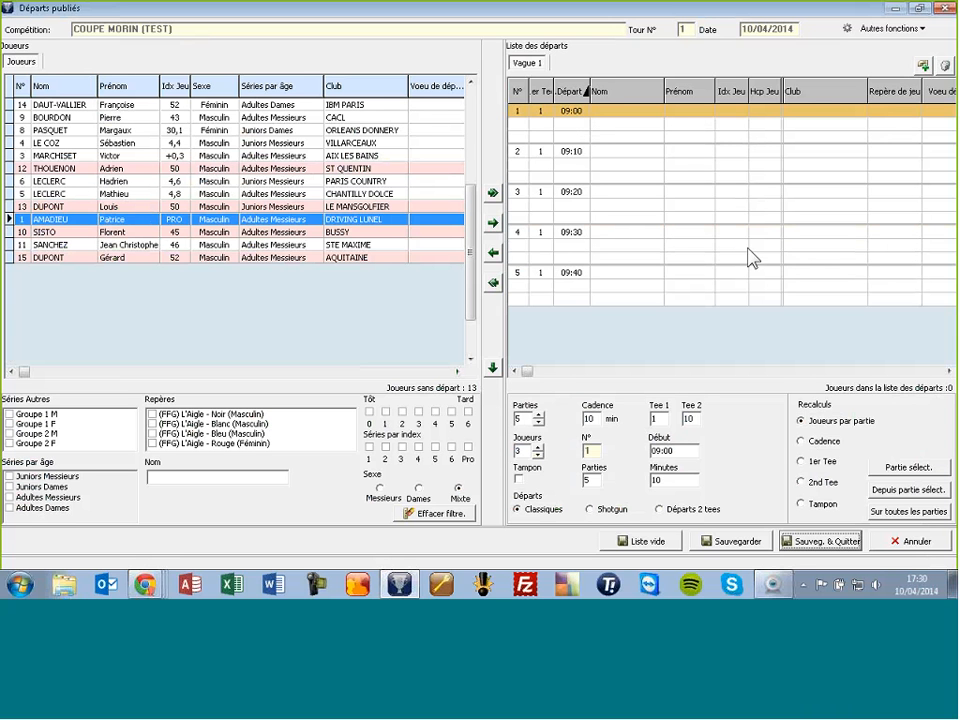
Step: Change the first group's start to 08:30 and shift the following four groups to 08:40–09:10
left_click(655, 450)
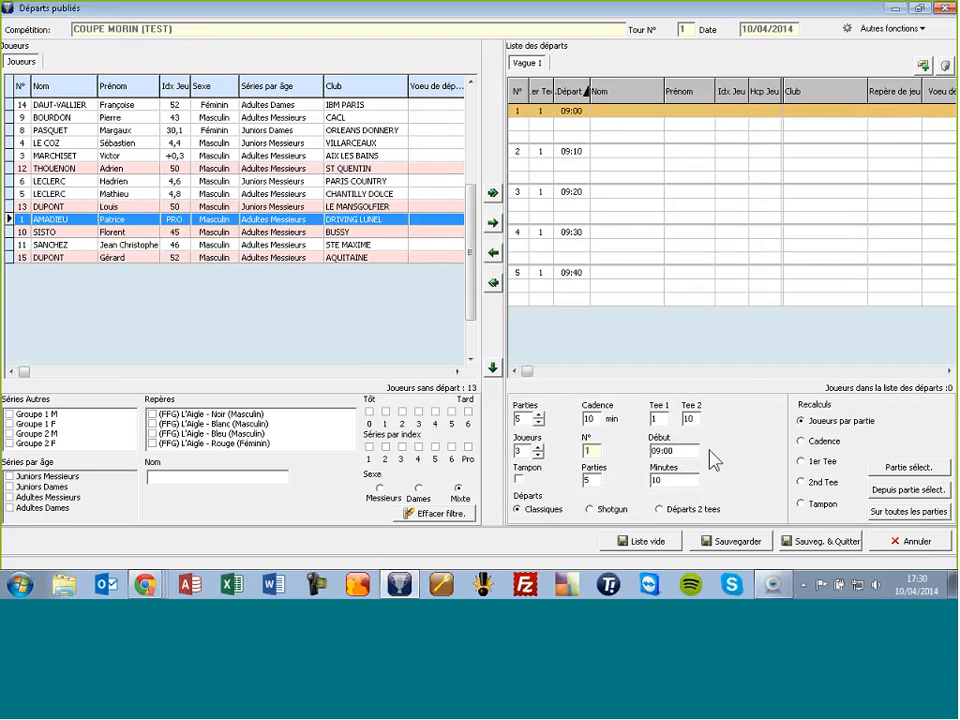
key("BackSpace")
key("BackSpace")
key("BackSpace")
type("8:30")
key("Tab")
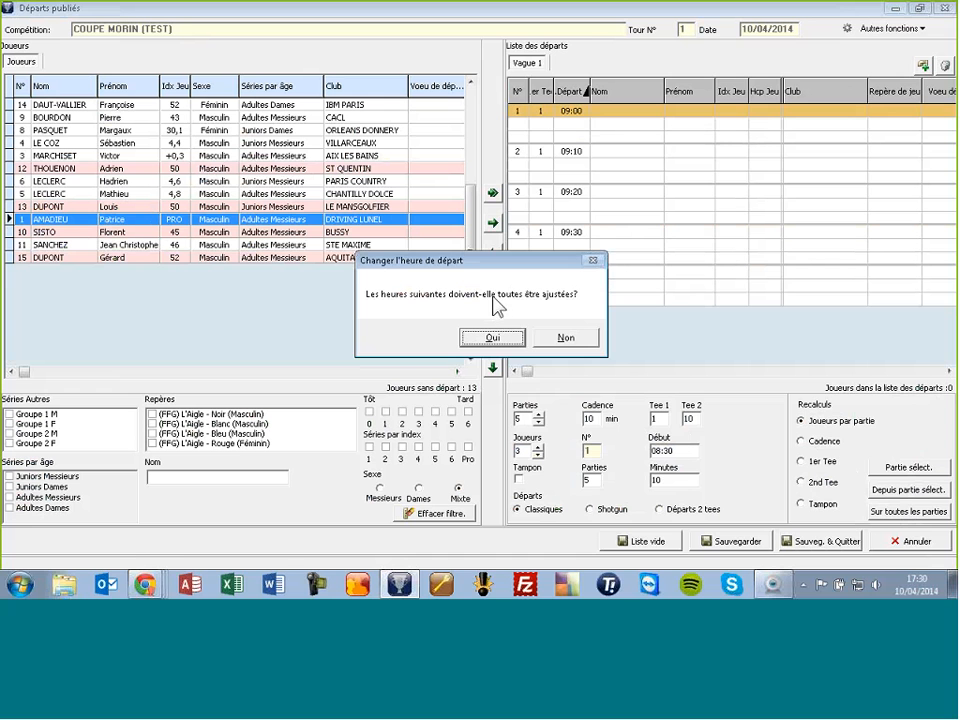
left_click(494, 340)
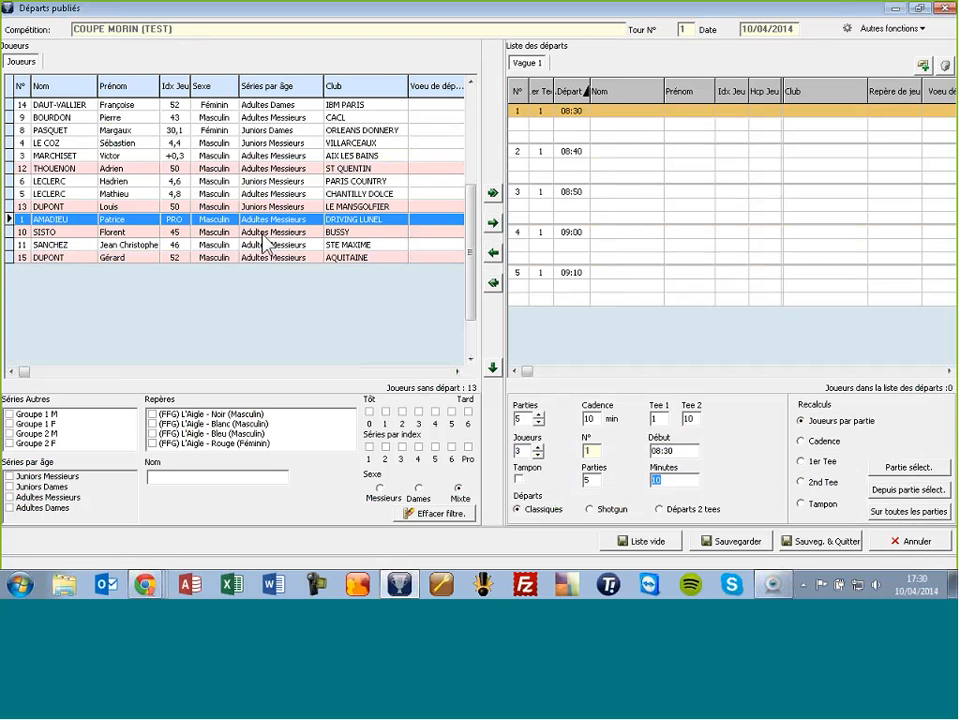
left_click_drag(358, 108, 606, 139)
left_click(337, 132)
left_click_drag(338, 138, 615, 133)
left_click(386, 170)
left_click_drag(386, 187, 622, 159)
left_click_drag(573, 234, 628, 204)
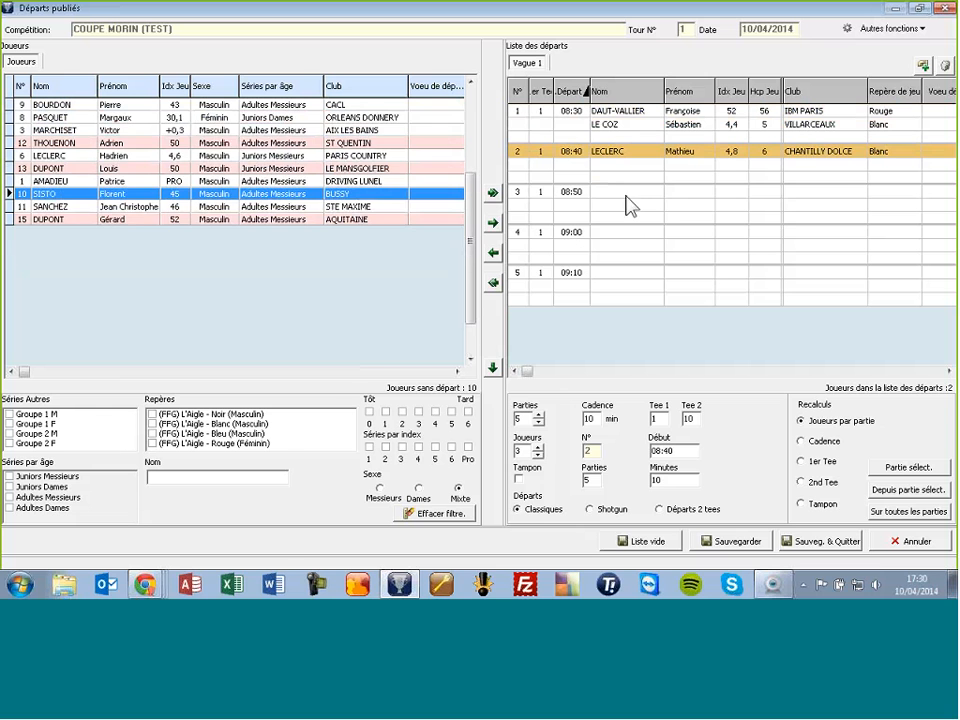
left_click(392, 159)
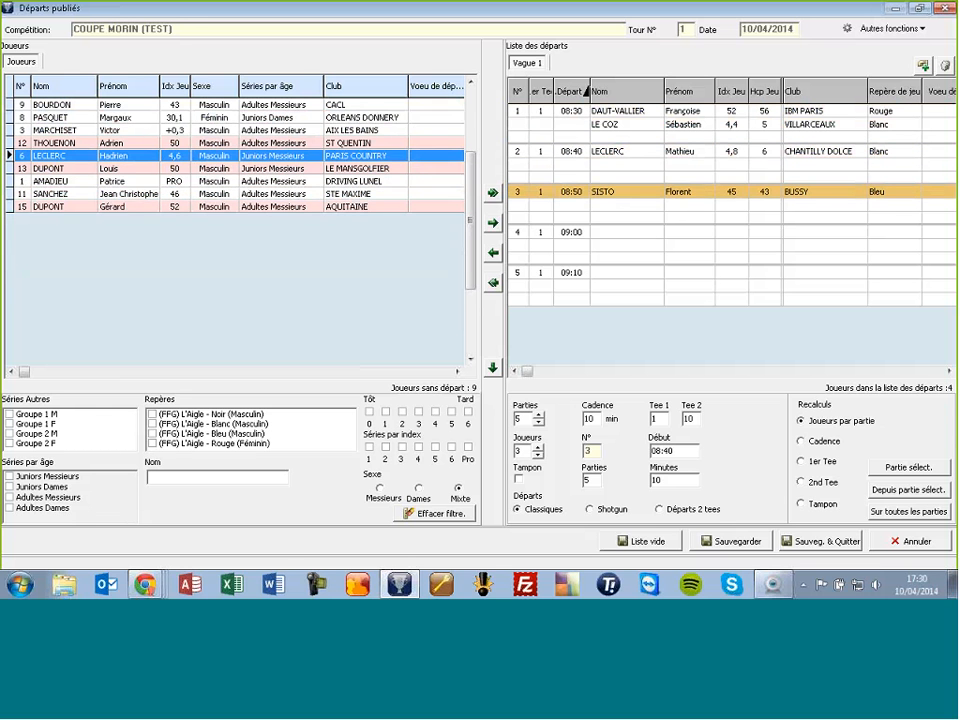
left_click_drag(392, 159, 632, 240)
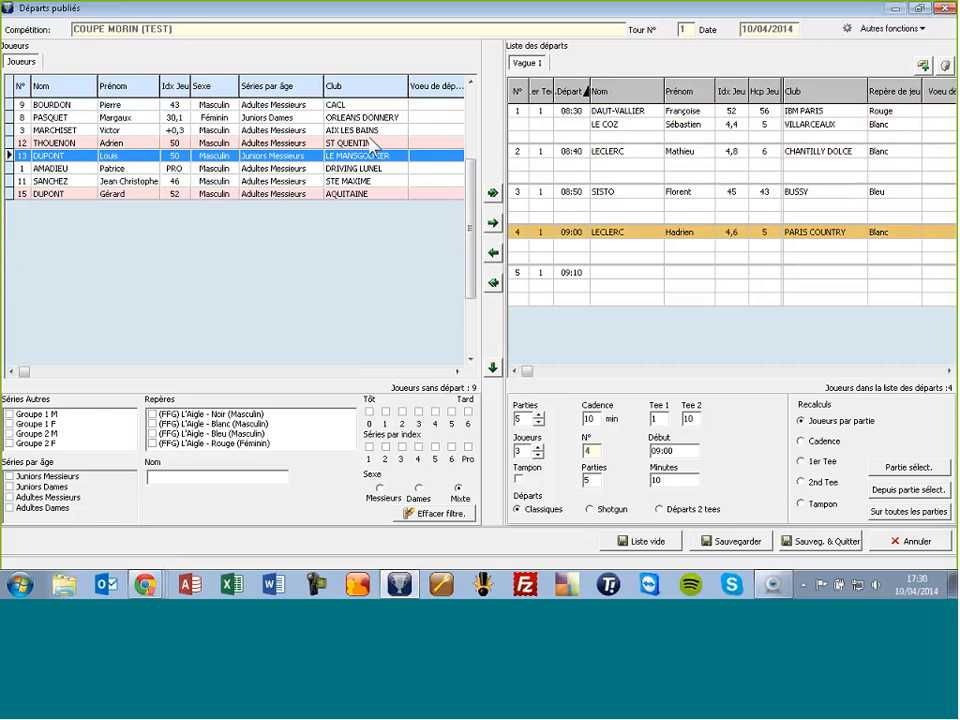
left_click_drag(368, 134, 654, 306)
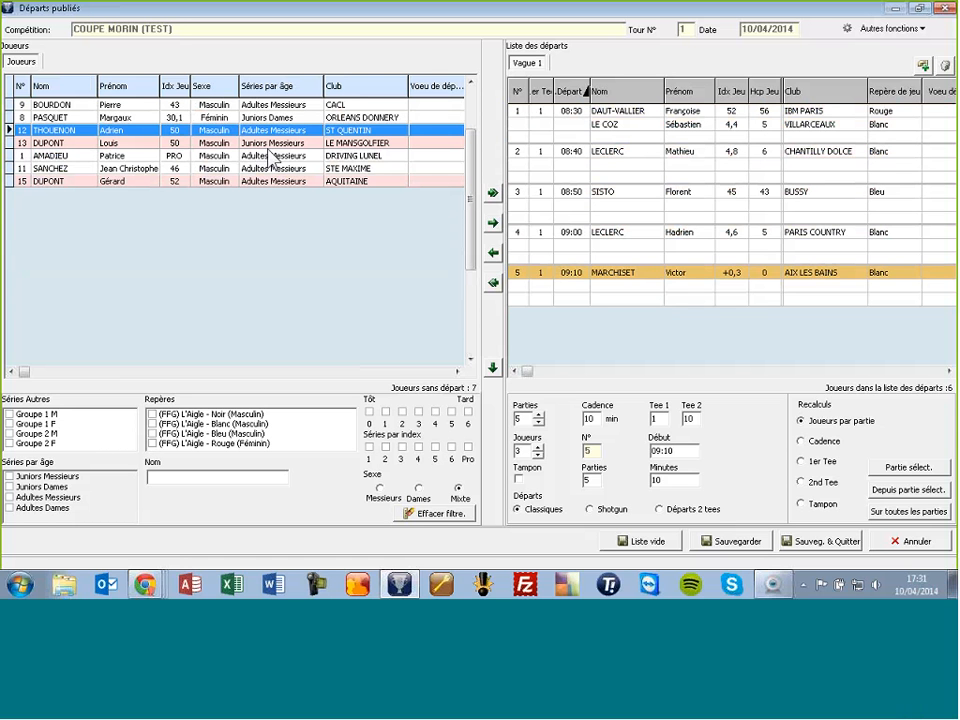
left_click(493, 284)
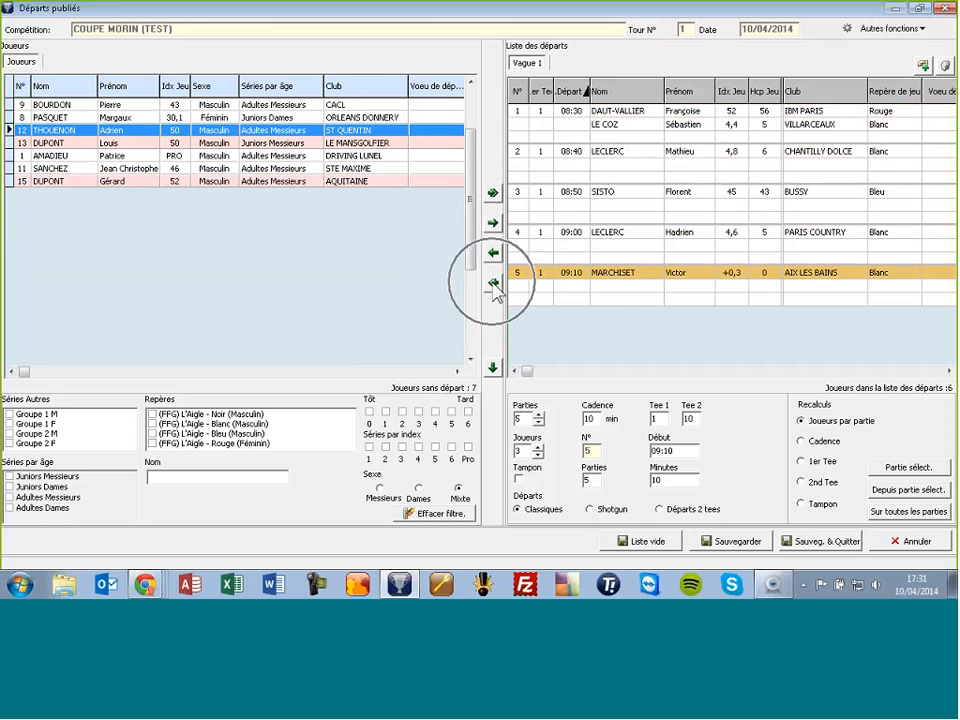
left_click(504, 338)
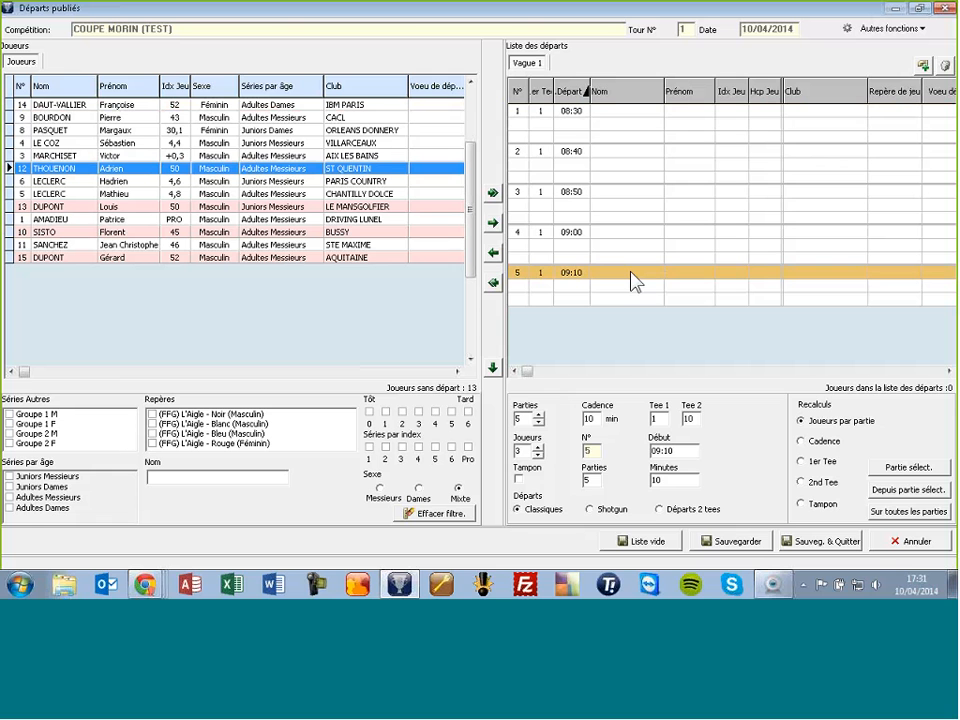
Step: Sort players ascending by Idx Jeu only and transfer all 13 into the five groups
right_click(178, 93)
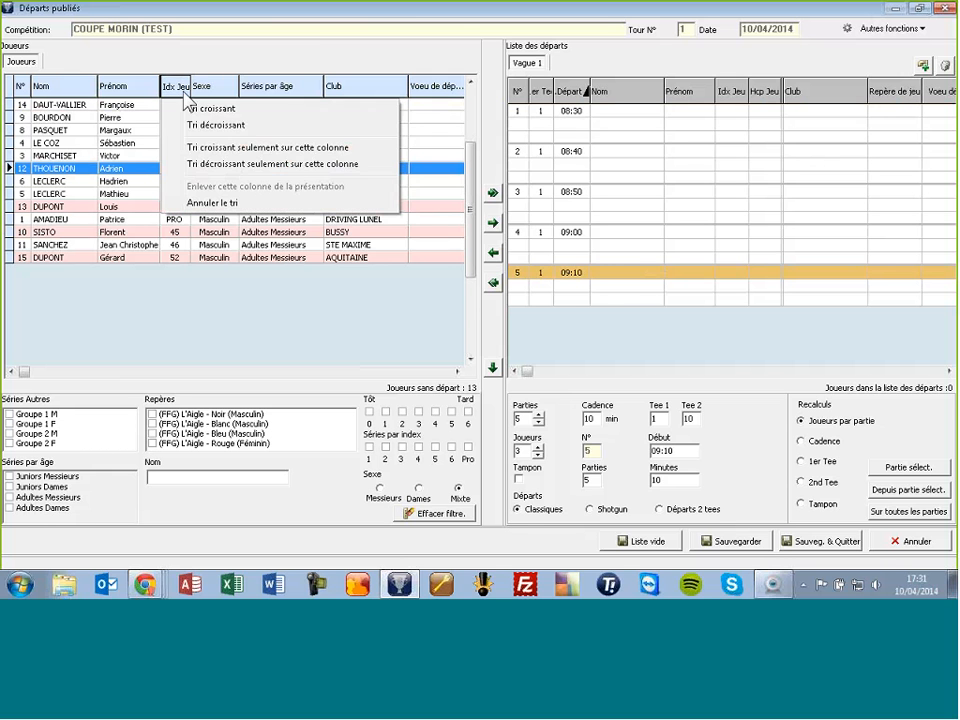
left_click(198, 148)
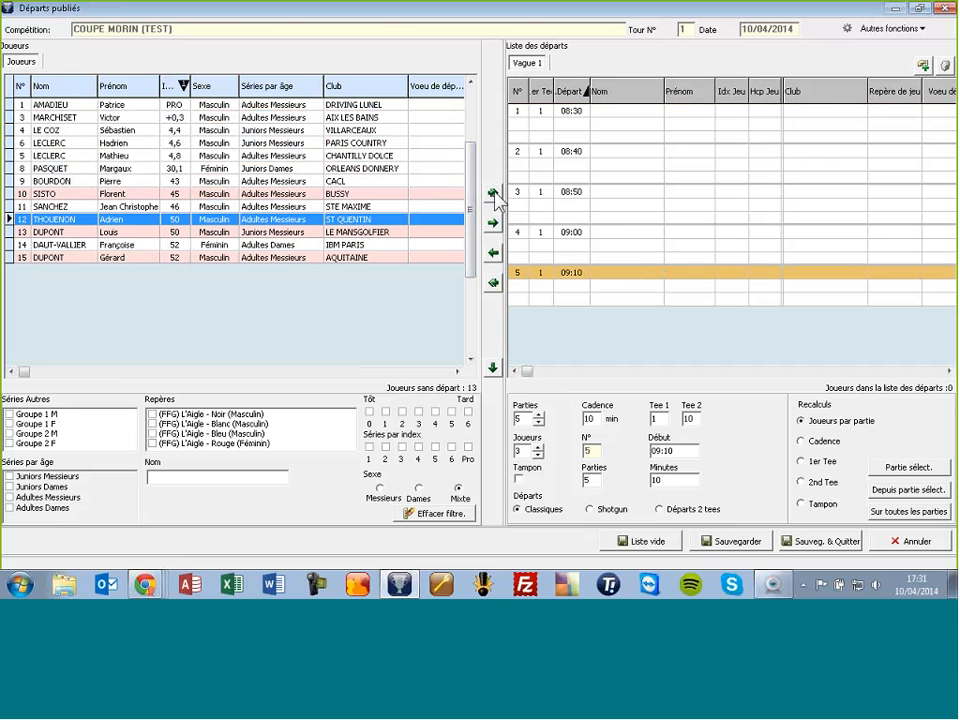
key("ctrl")
key("ctrl")
left_click(493, 194)
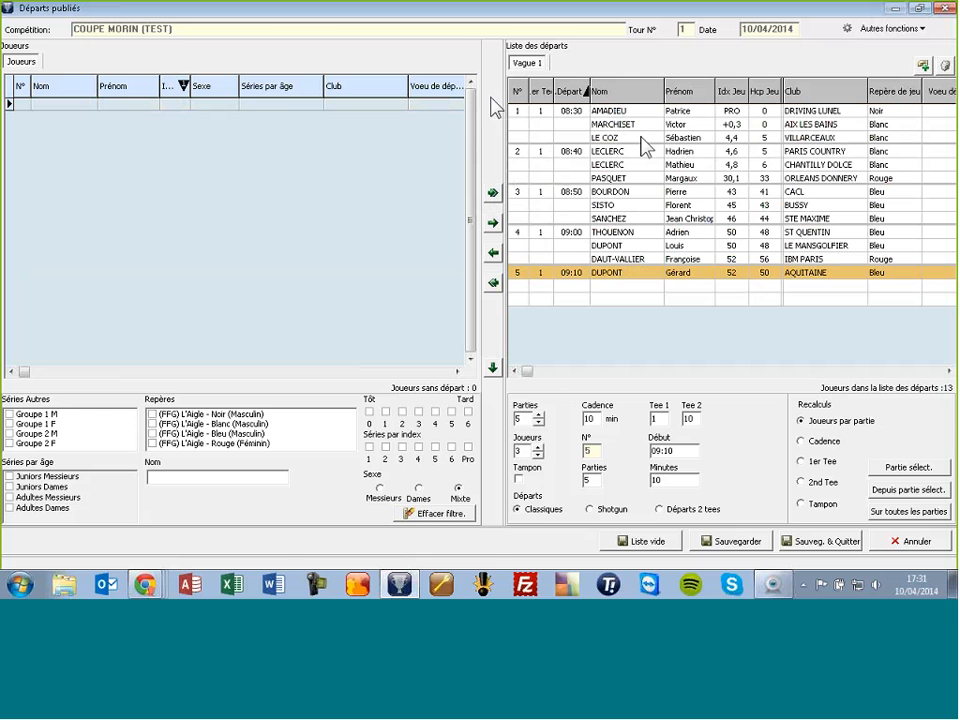
left_click(494, 284)
left_click(502, 334)
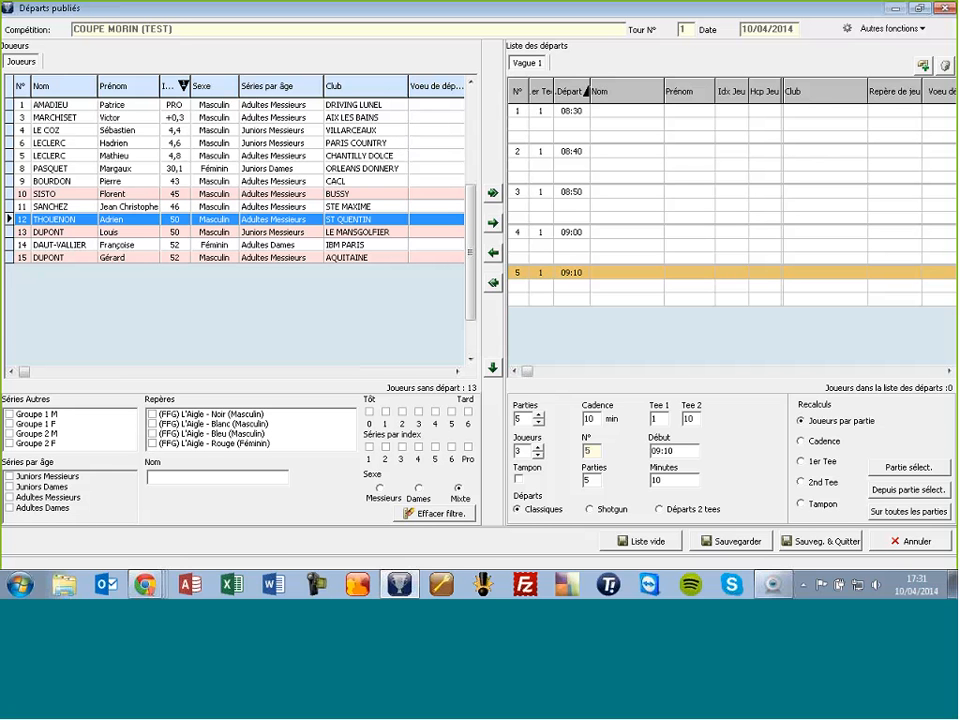
left_click(270, 145)
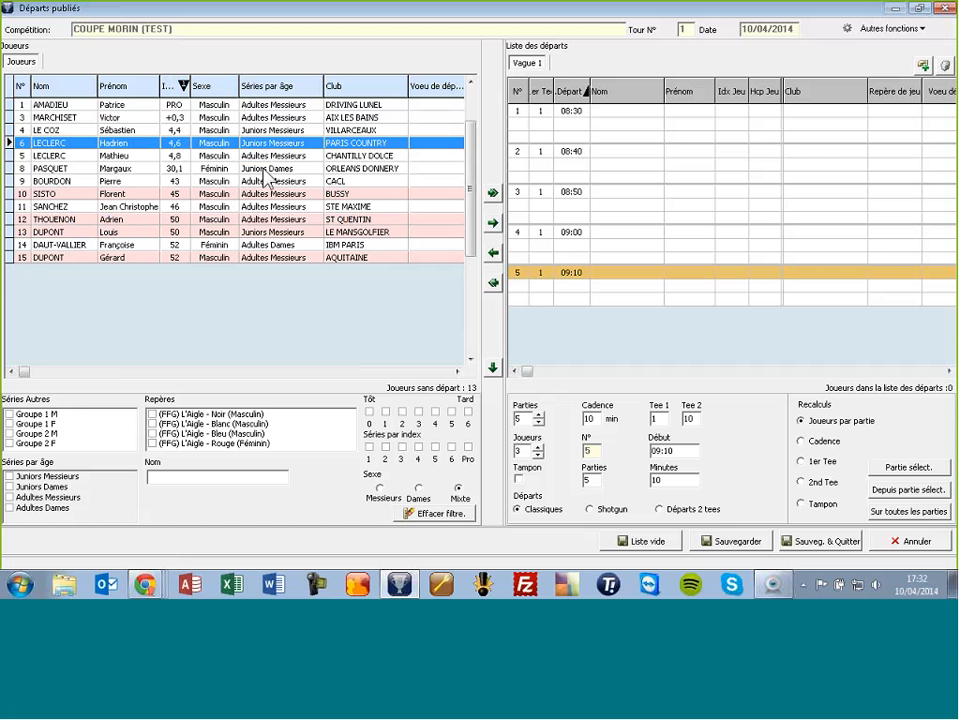
left_click(262, 156)
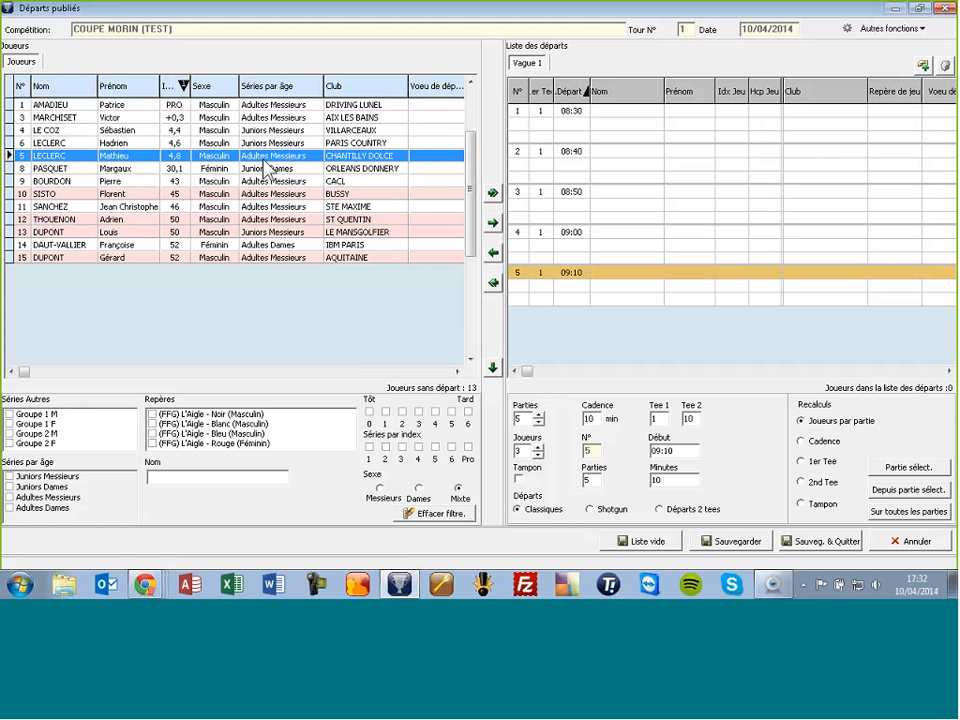
double_click(633, 116)
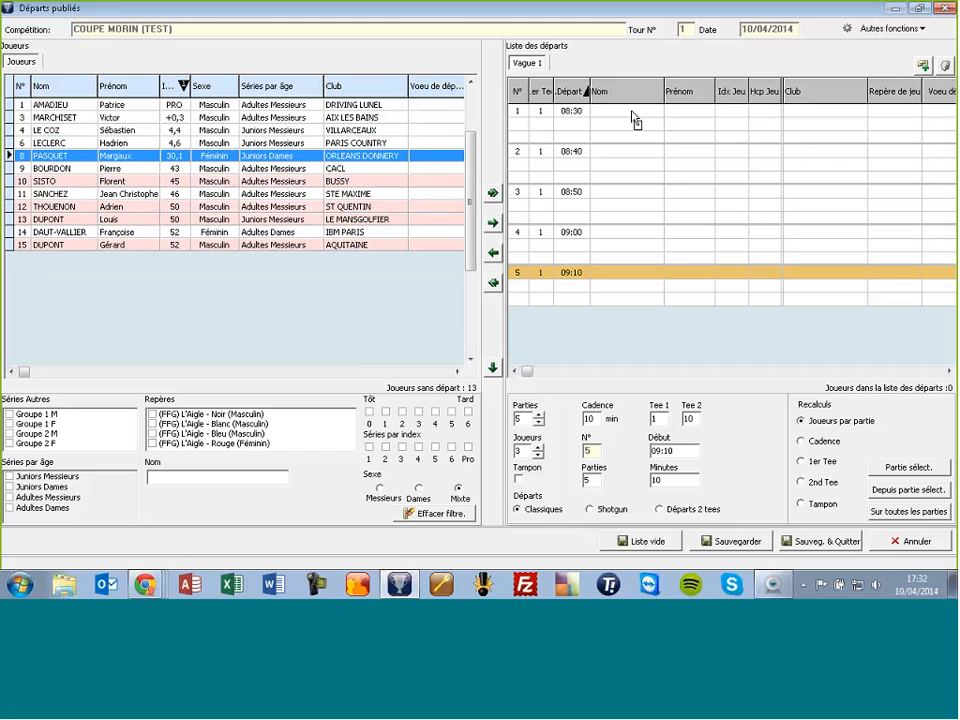
Step: Place STE MAXIME at 08:50 and ORLEANS DONNERY at 09:10, then add all remaining players
left_click(280, 198)
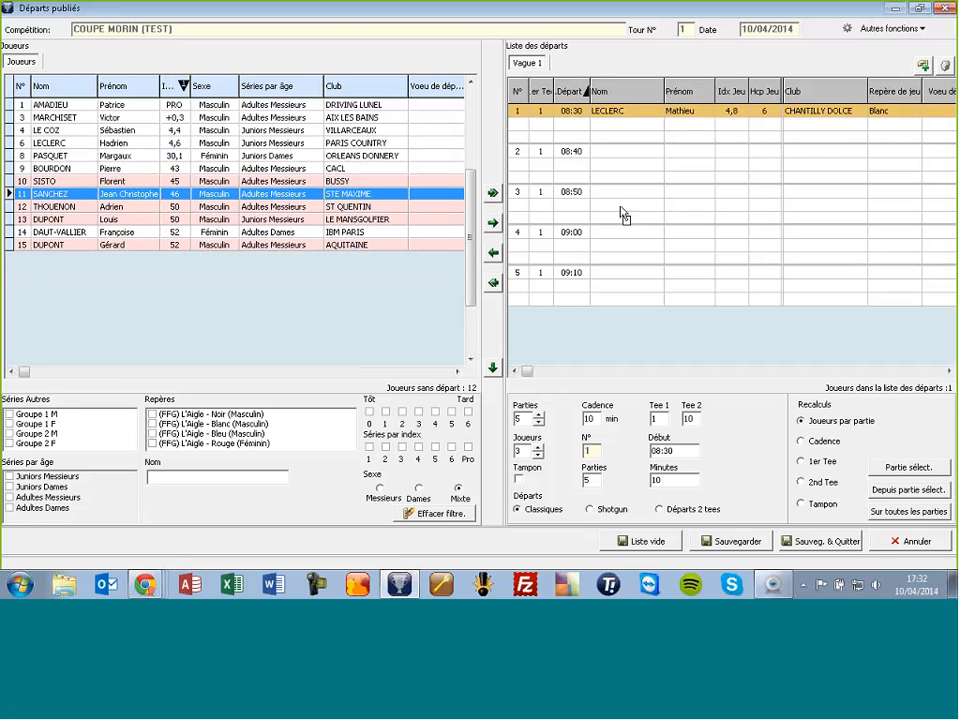
double_click(591, 195)
left_click(305, 157)
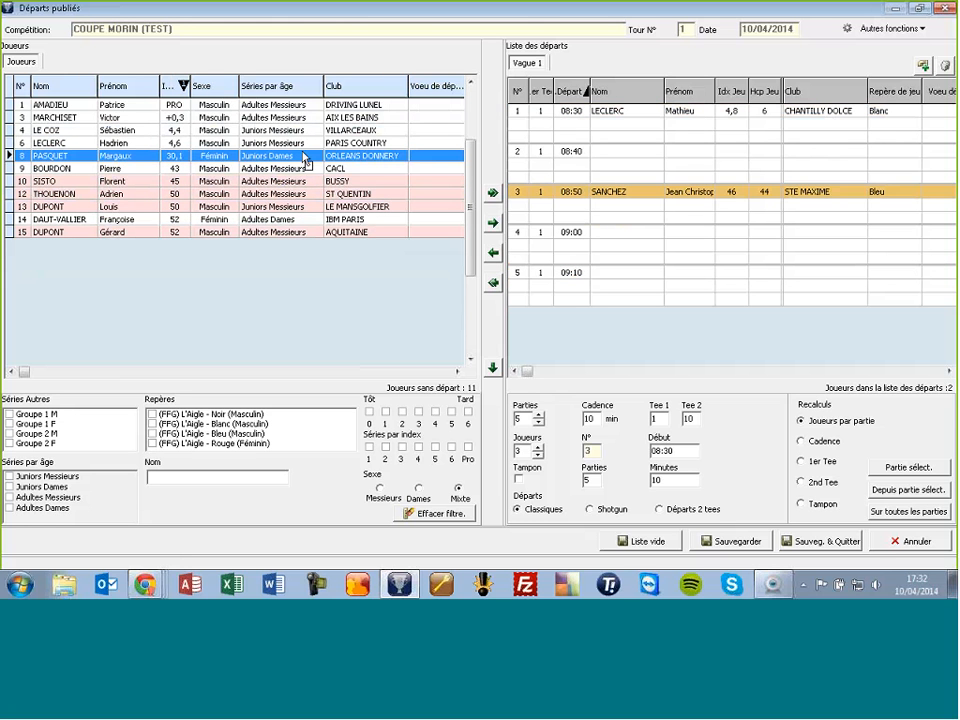
double_click(634, 274)
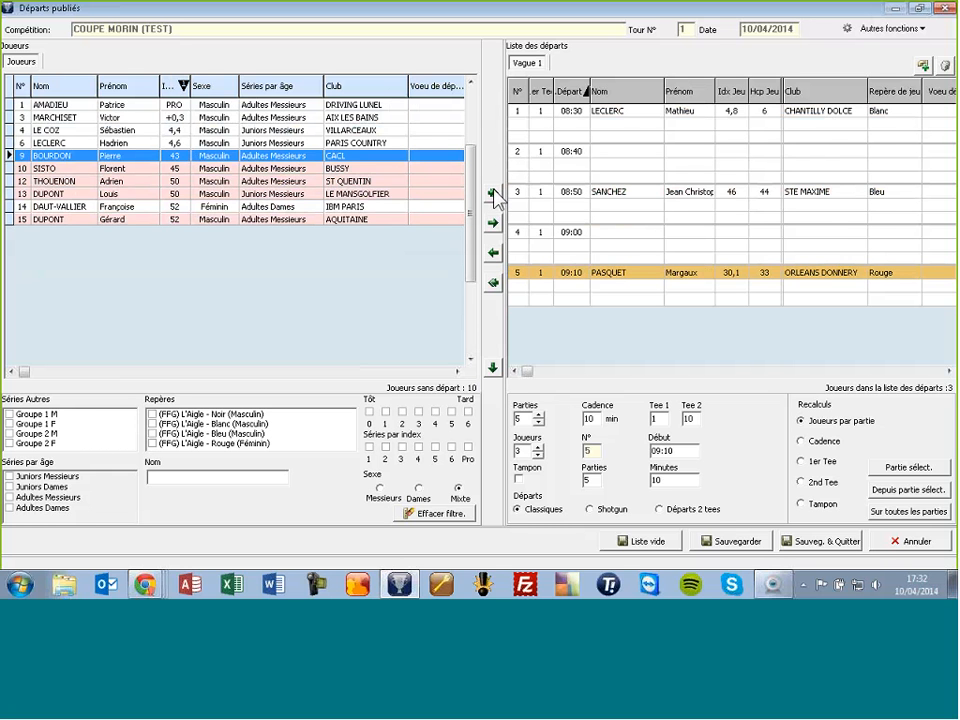
left_click(494, 195)
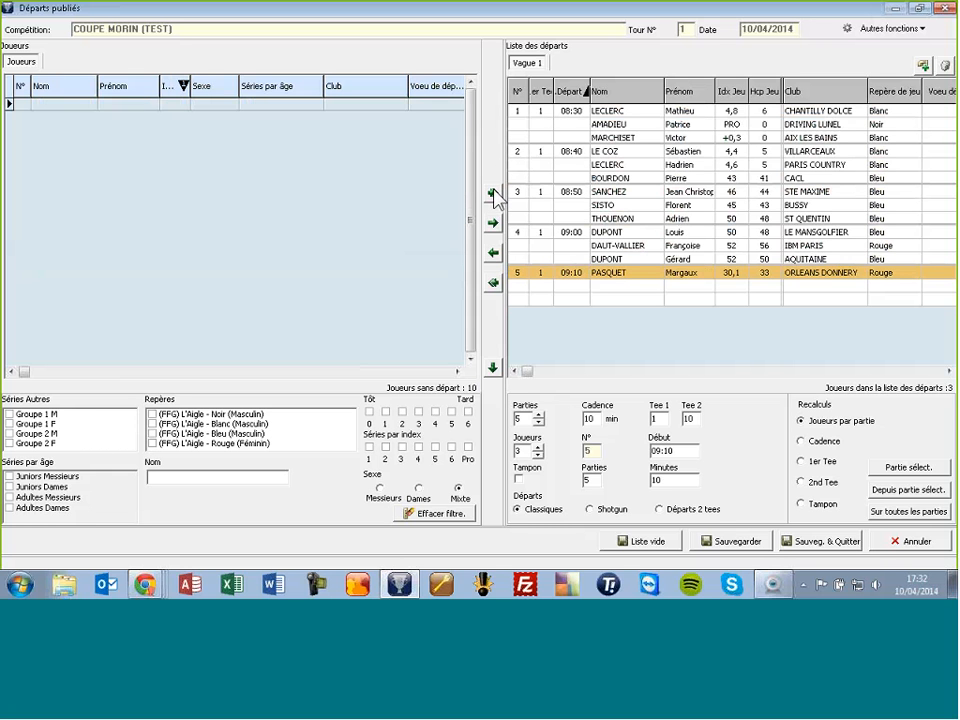
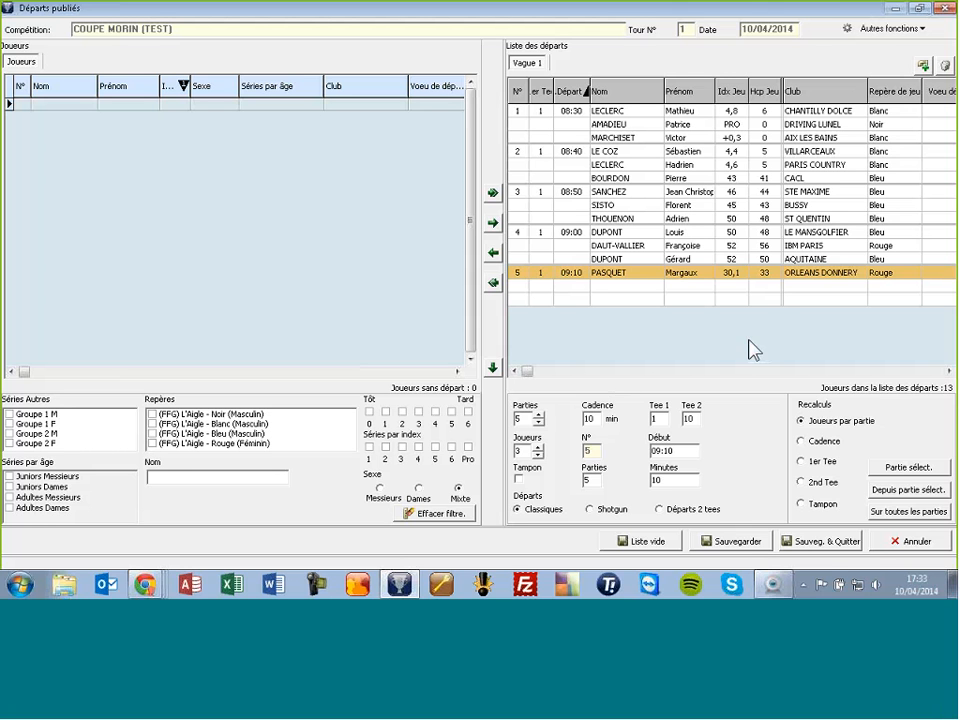
Step: Save and close the start list, accepting the automatic player-order recalculation, and dismiss the reminder
left_click(829, 545)
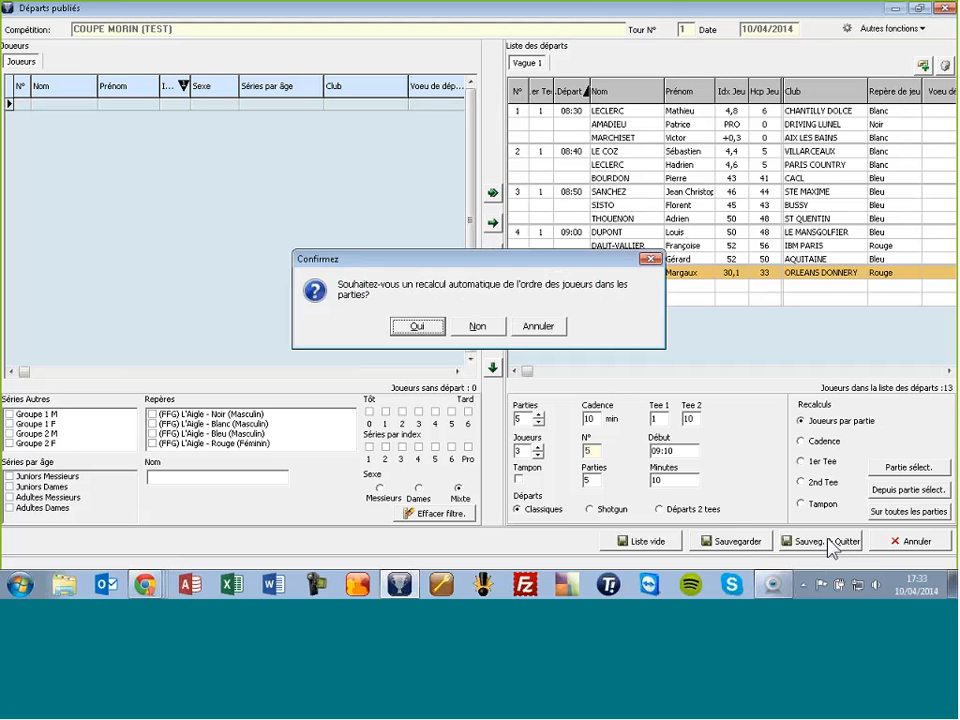
left_click(424, 322)
left_click(424, 326)
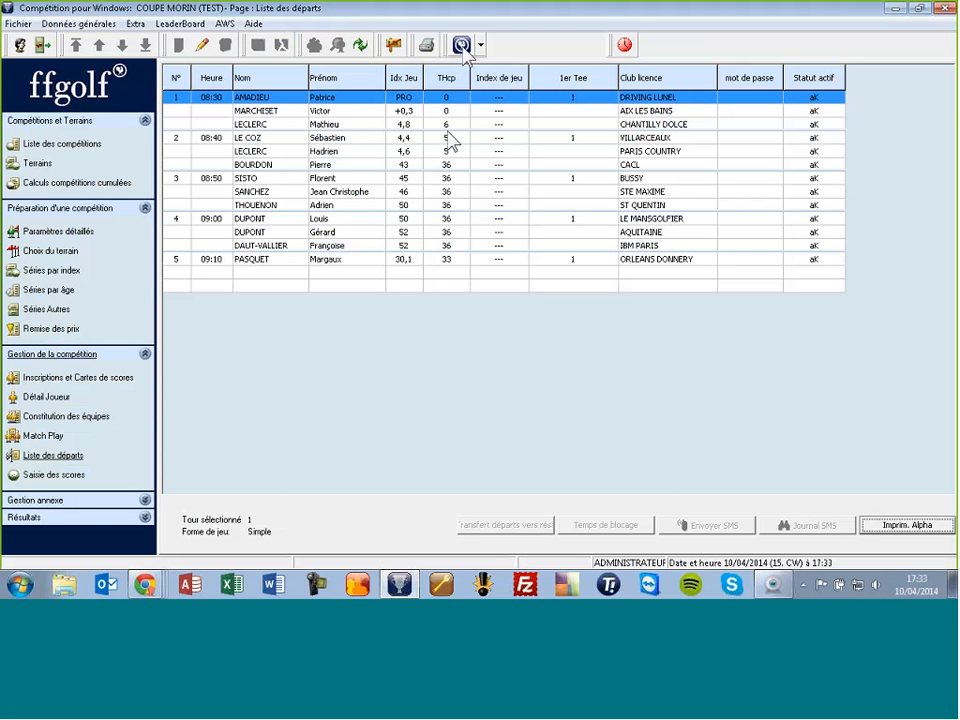
left_click(427, 45)
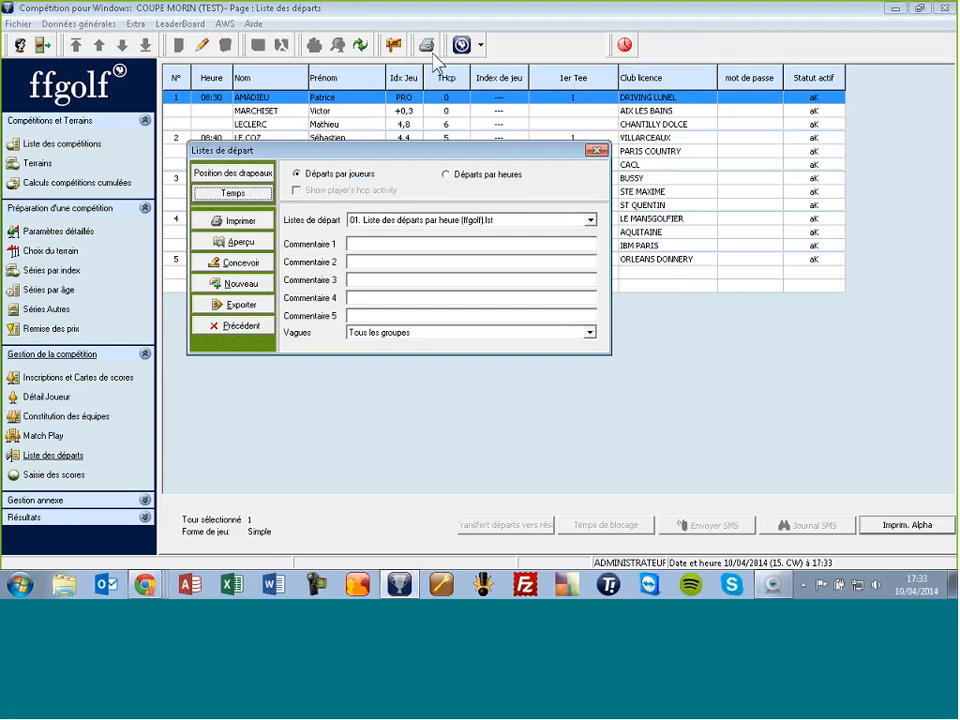
left_click(240, 242)
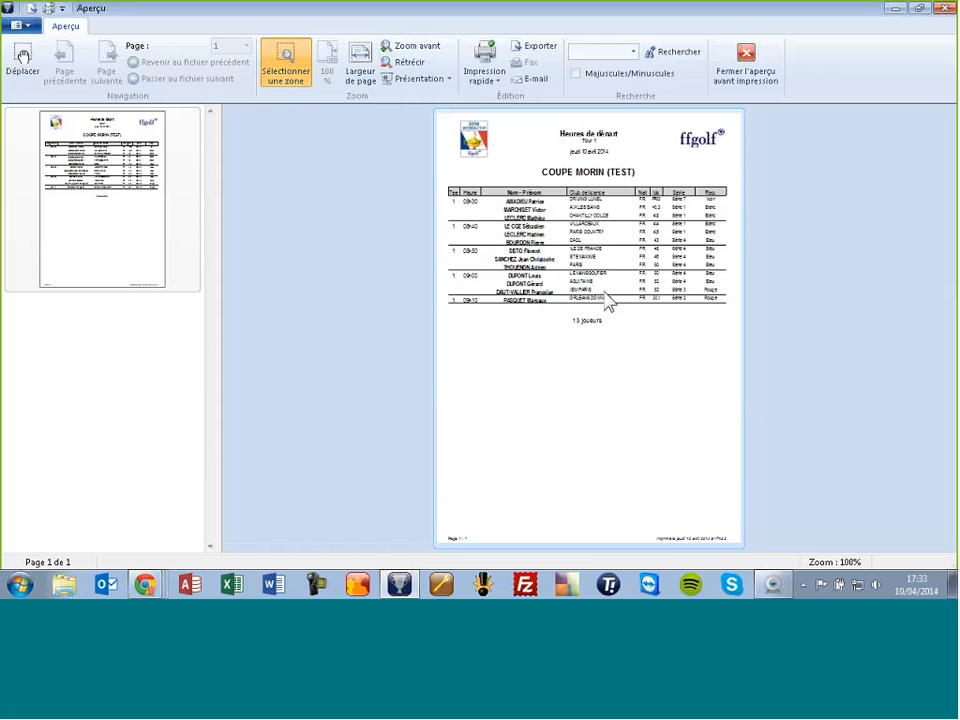
left_click(361, 60)
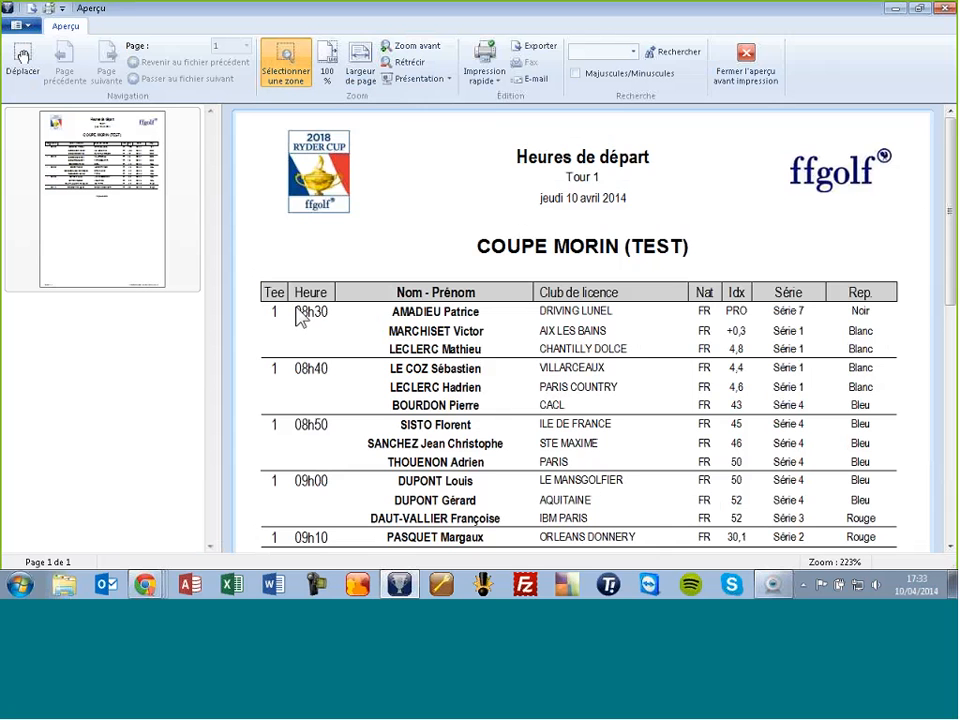
scroll(585, 330, "down", 2)
scroll(585, 330, "up", 2)
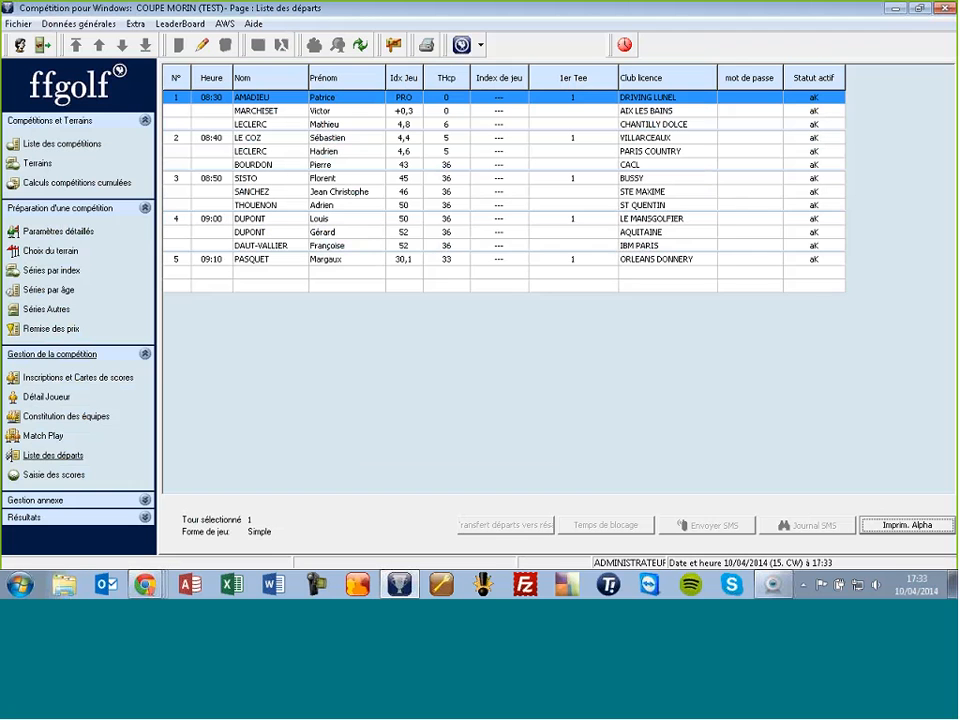
Step: Transfer the COUPE MORIN (TEST) start list to the federation from the Fédération dialog
left_click(463, 46)
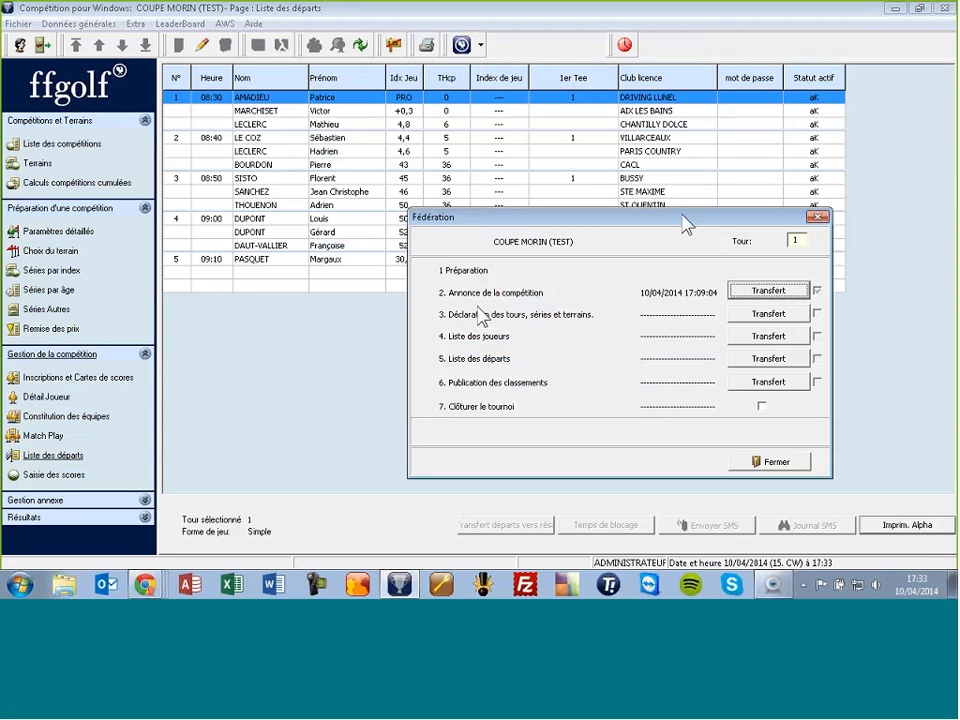
left_click(818, 217)
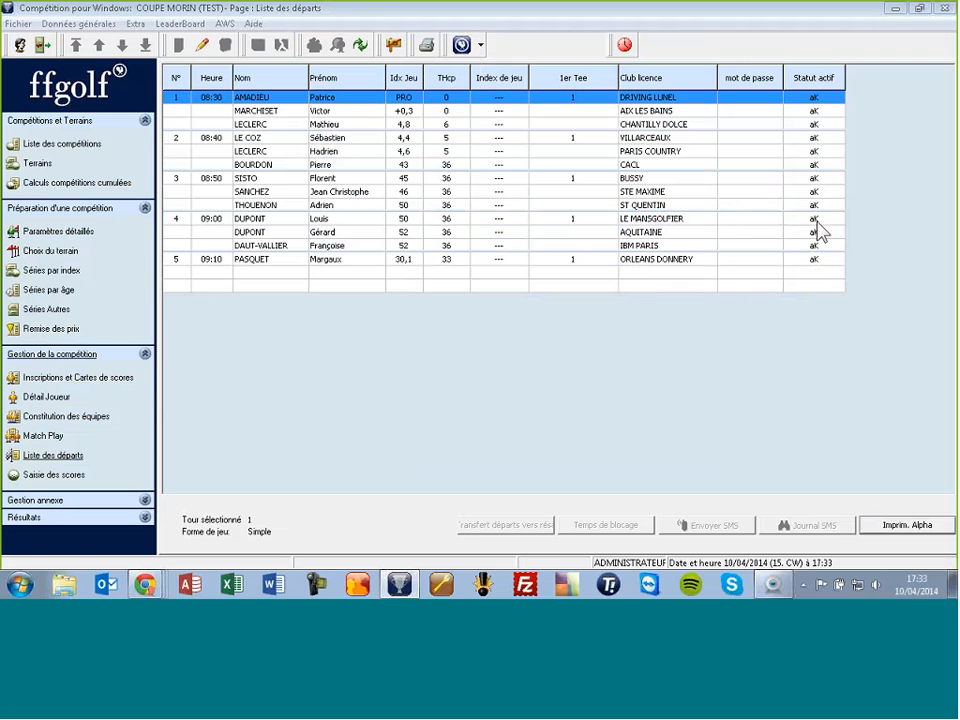
key("ctrl")
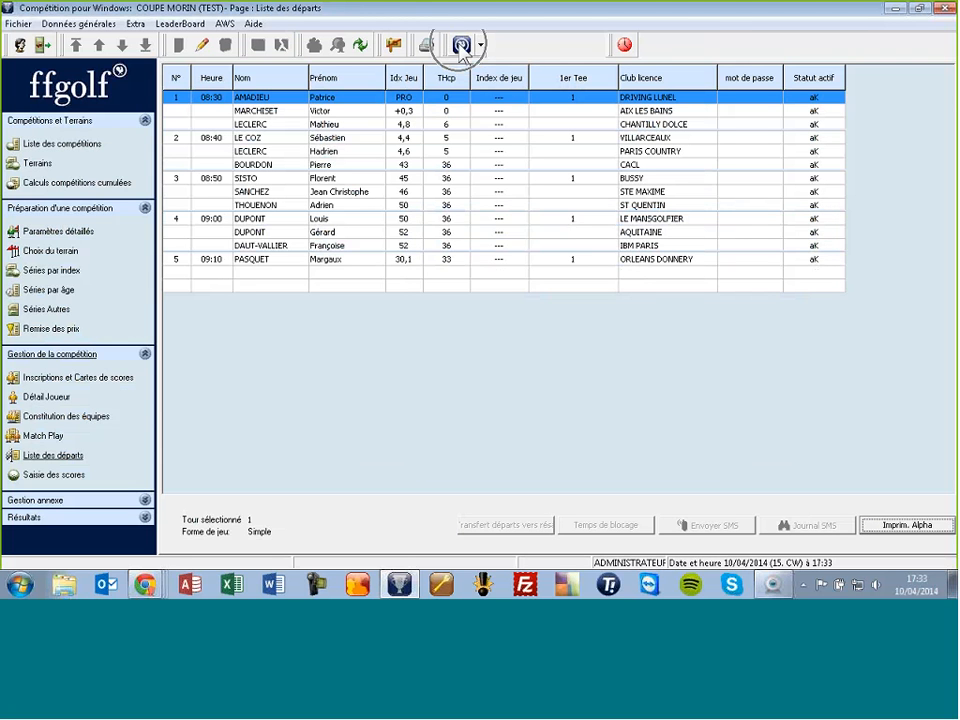
left_click(461, 45)
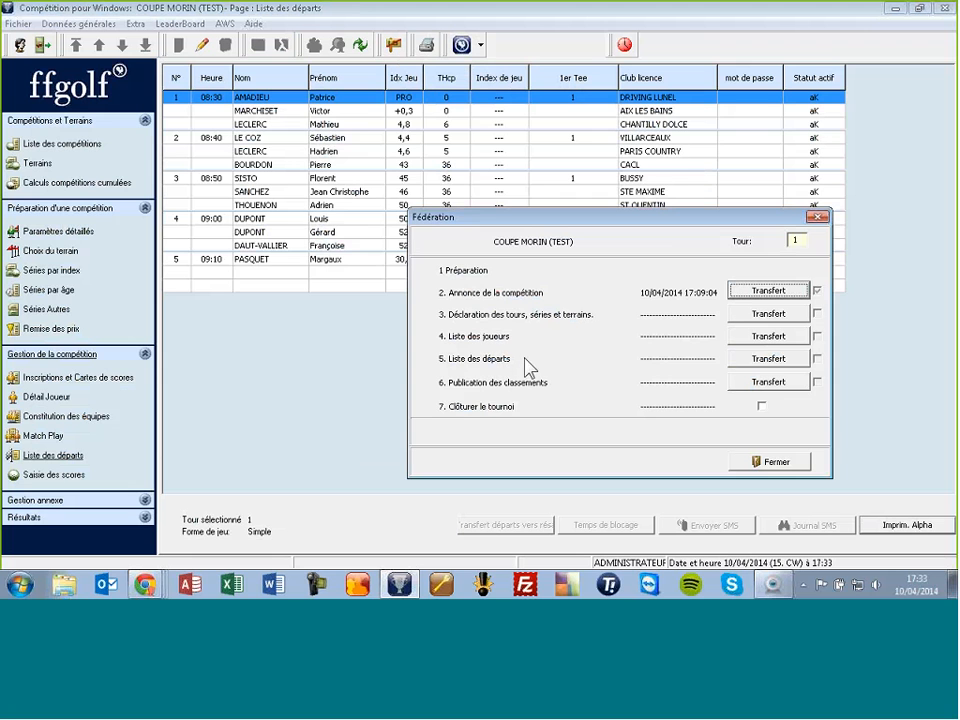
left_click(760, 360)
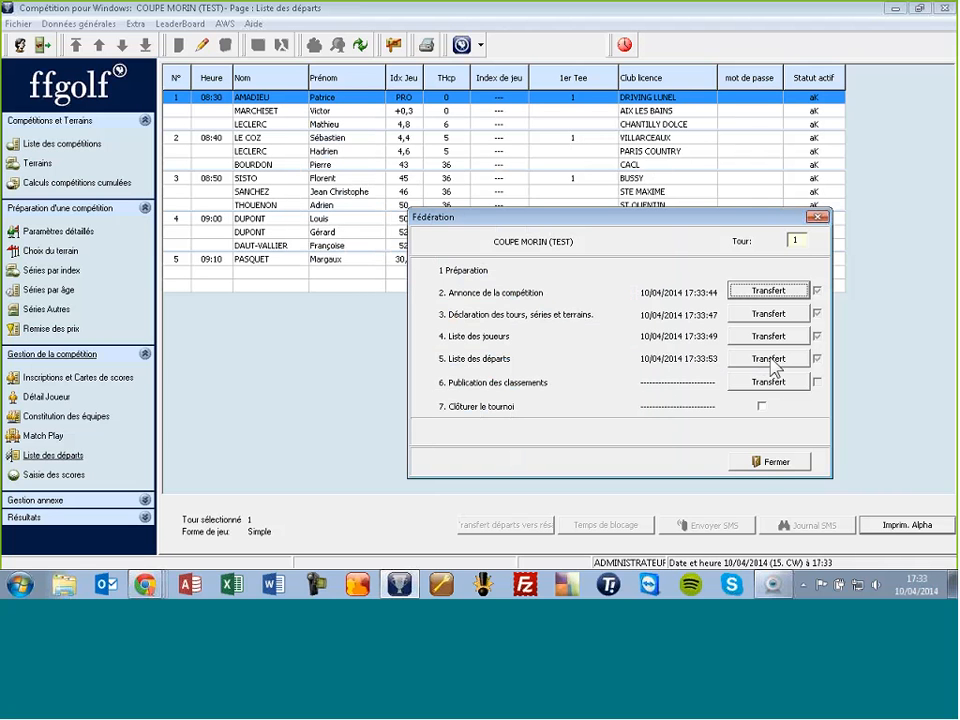
Step: Open the ffgolf extranet site xnet.ffgolf.org in a new Chrome tab
left_click(145, 584)
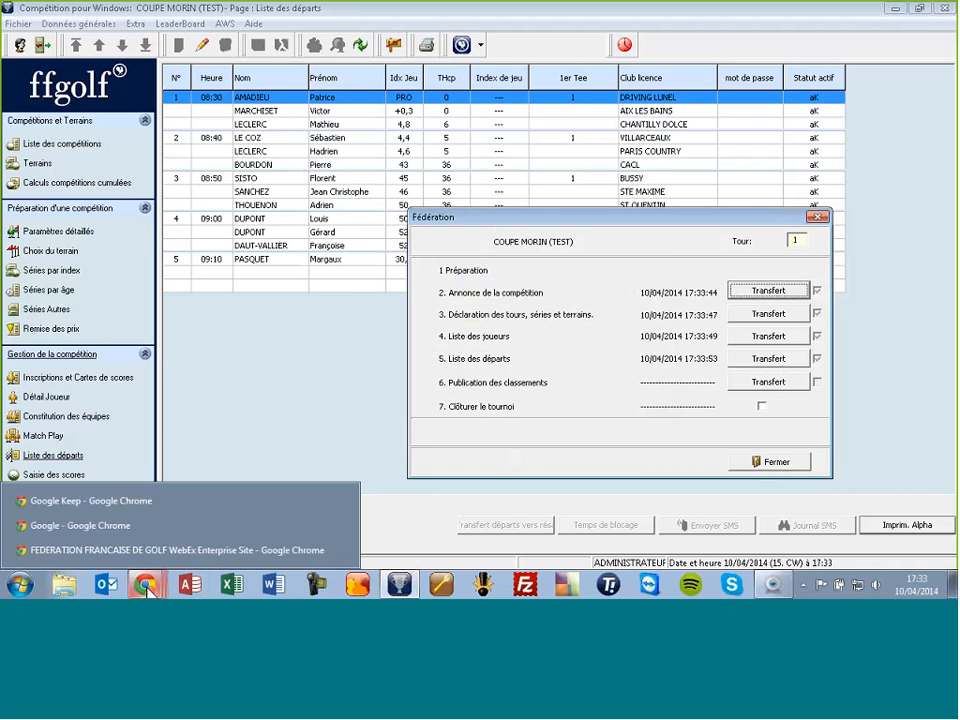
left_click(119, 527)
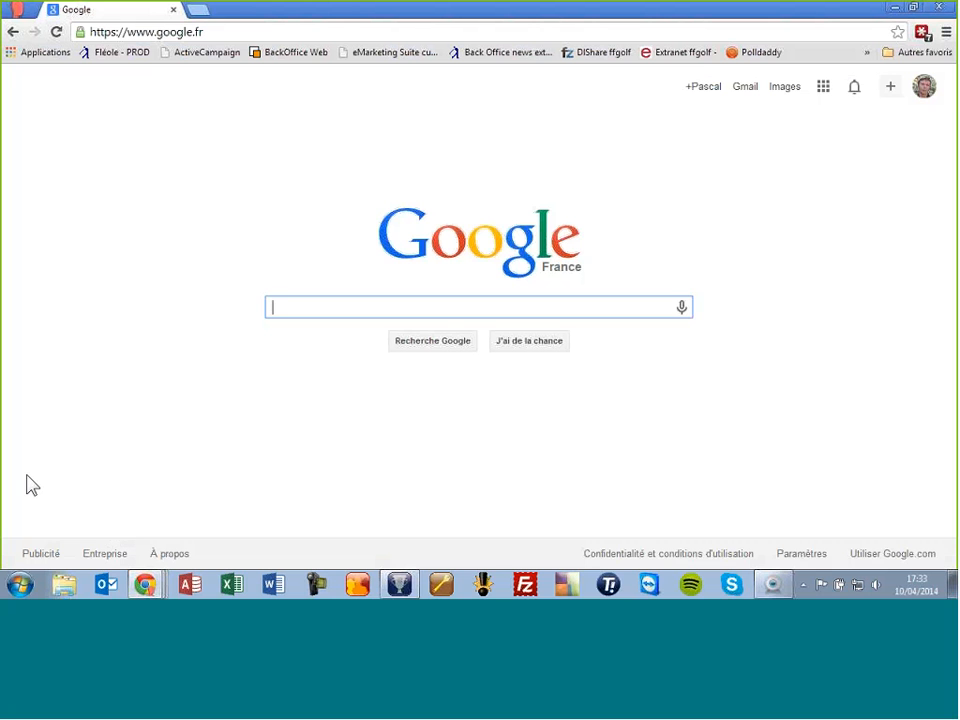
left_click(203, 14)
type("xnet.ffgolf.org")
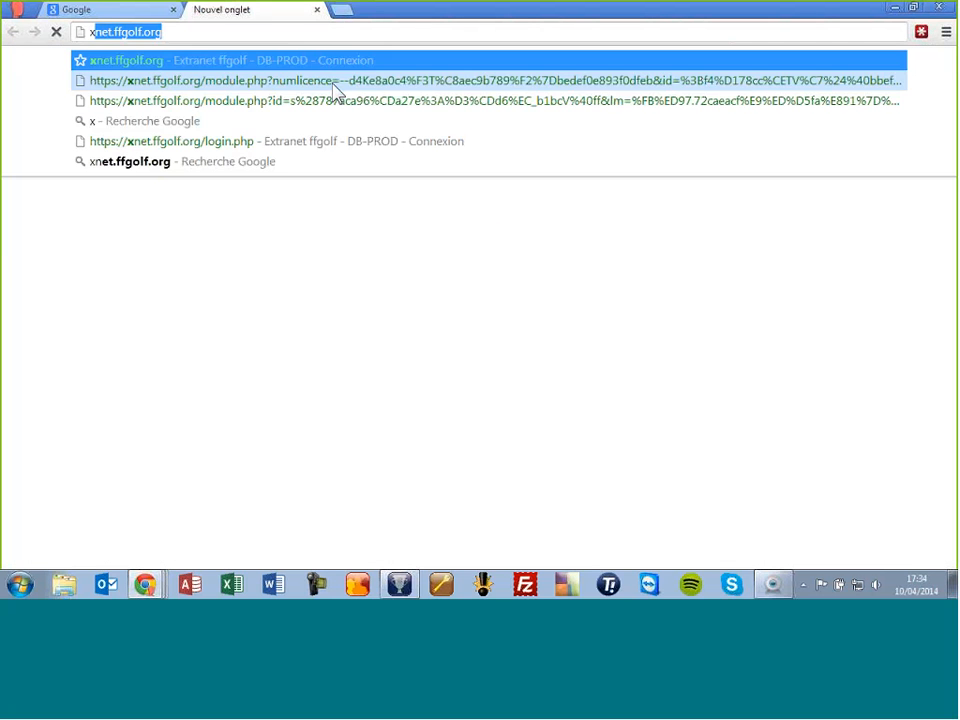
key("Return")
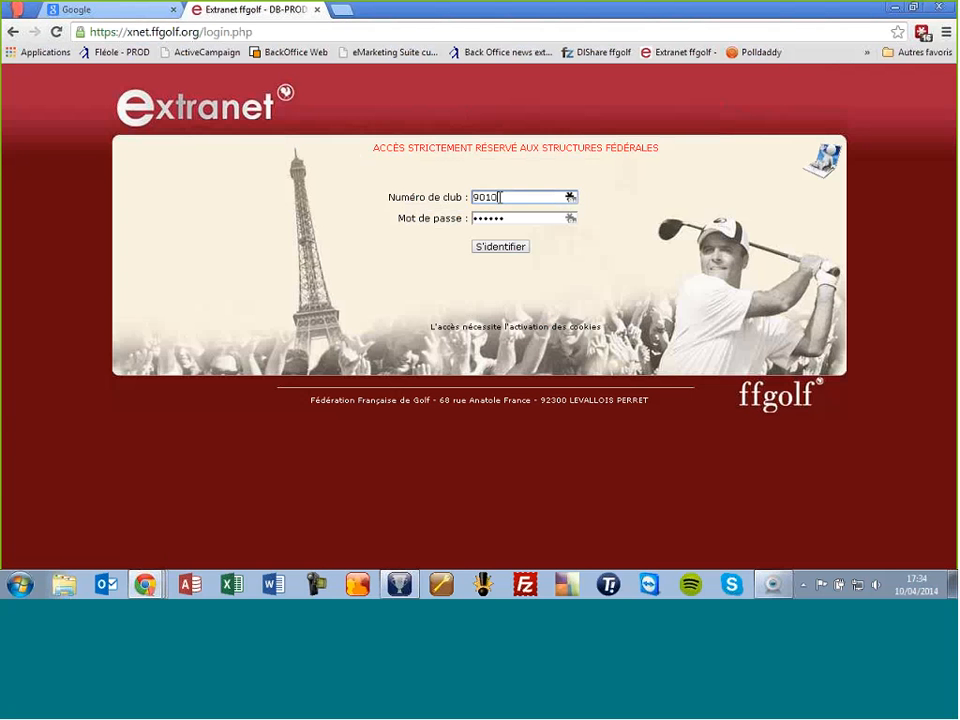
Step: Enter the club number and the account password to log in
type("1397")
key("Tab")
type("•••")
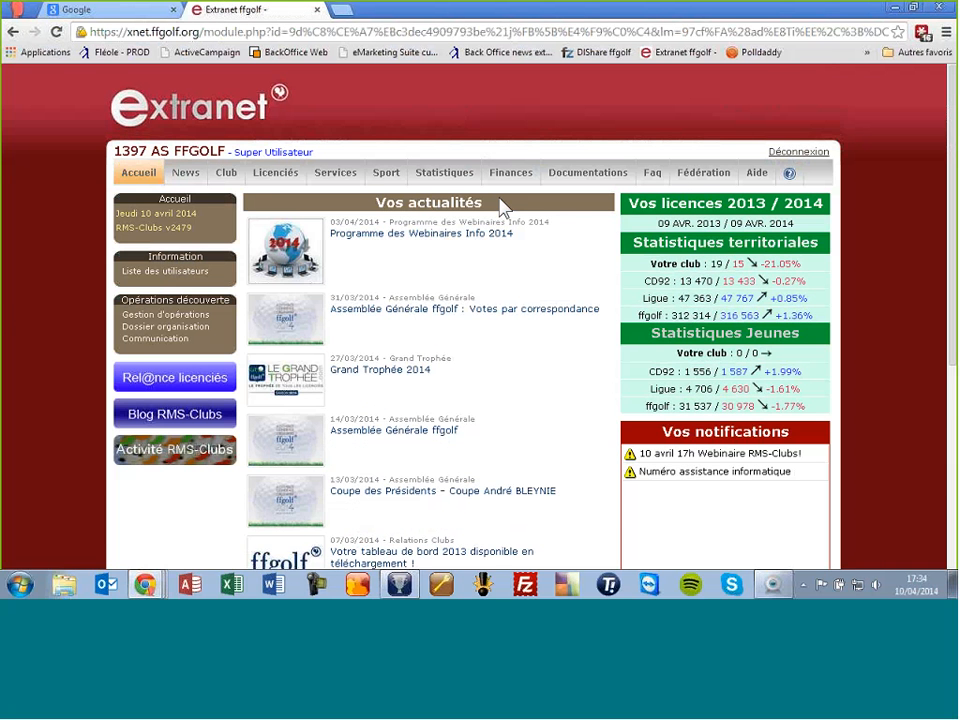
Step: Open the COUPE MORIN (TEST) online tee times from Sport > Mes heures de départ
left_click(386, 176)
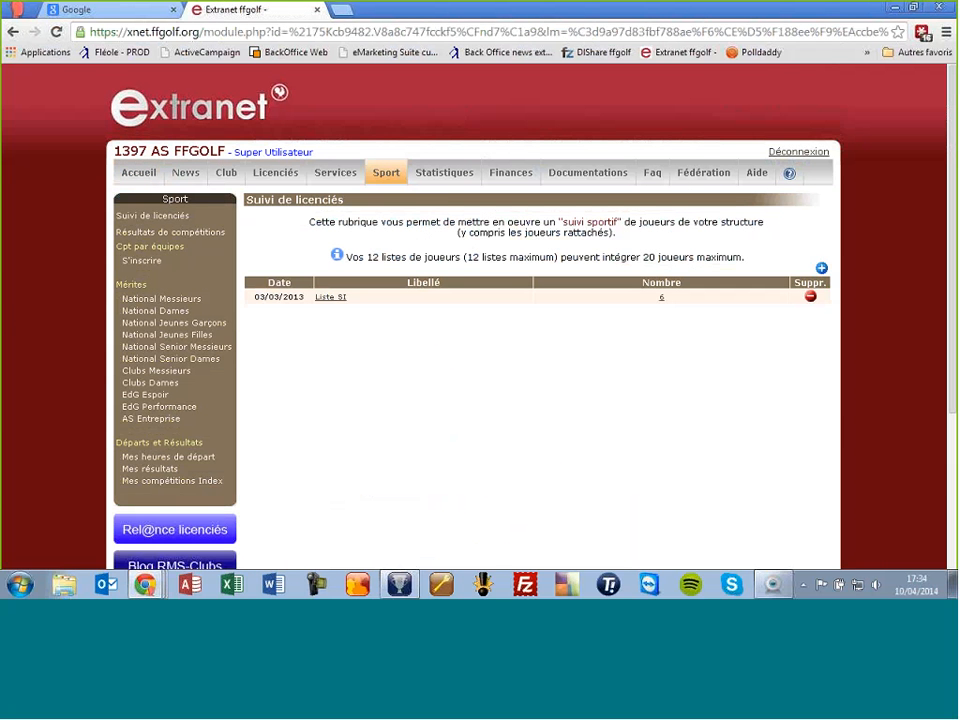
left_click(386, 176)
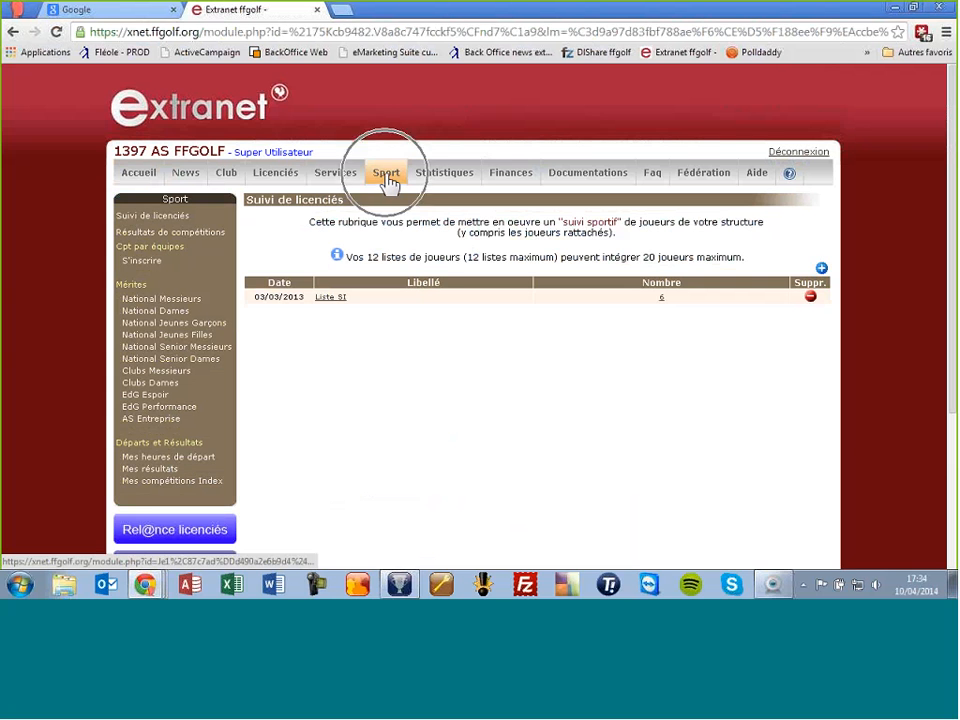
left_click(196, 458)
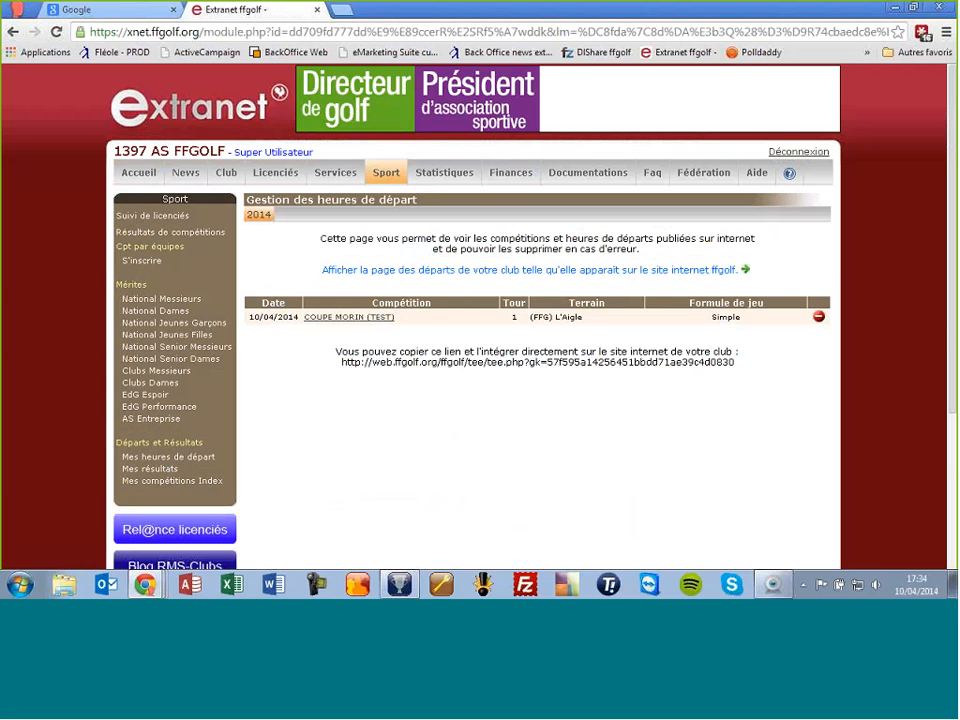
left_click(362, 318)
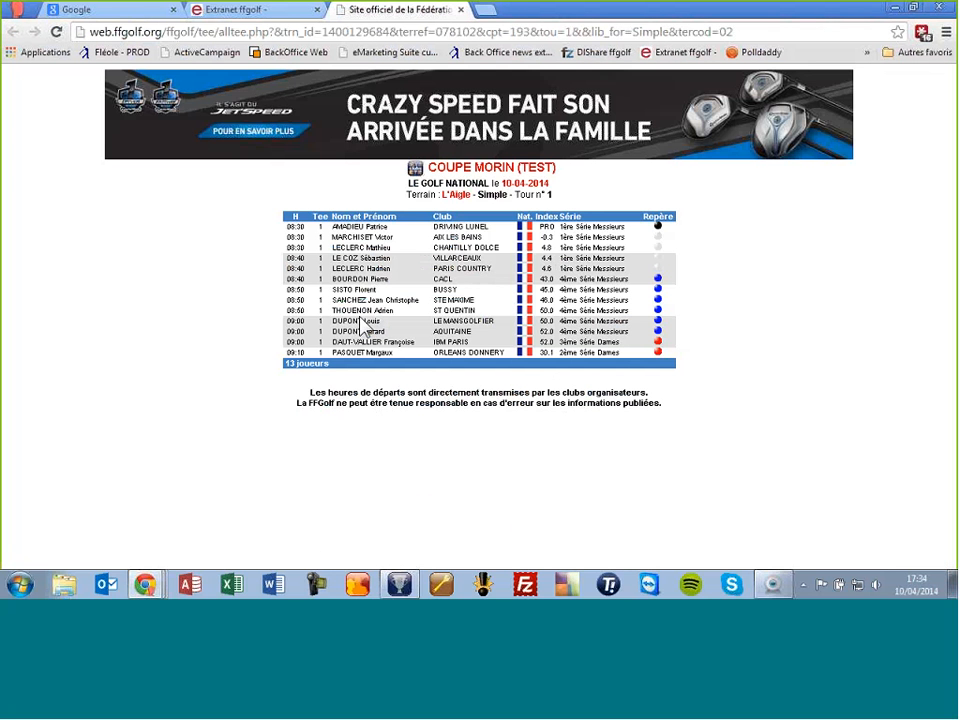
Step: Select the embeddable start-times URL, then return to the public tee-time list
left_click(264, 12)
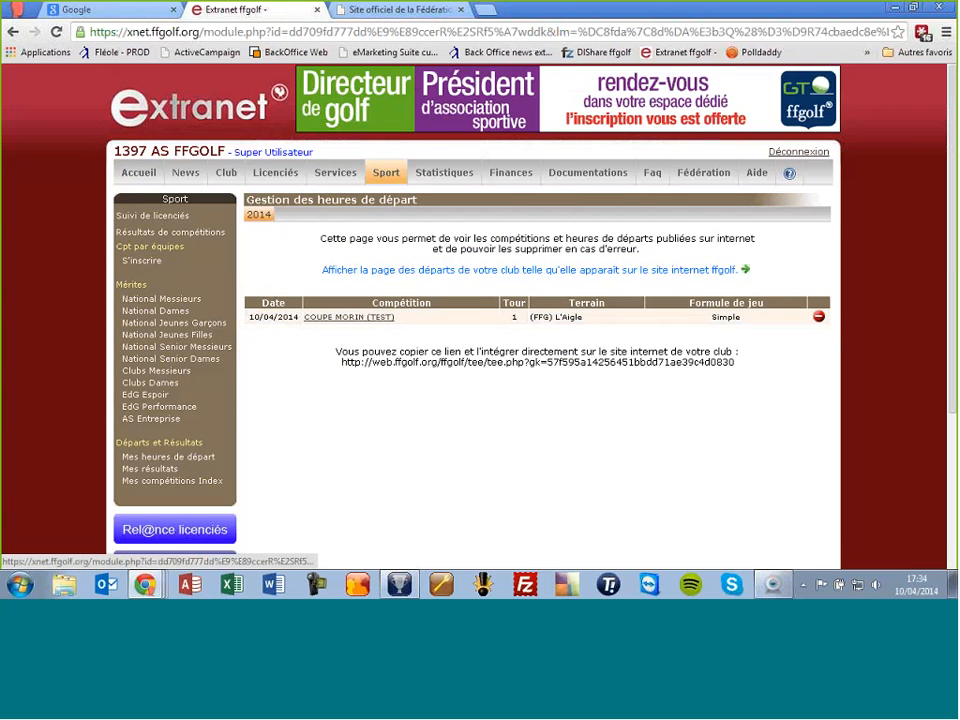
double_click(353, 358)
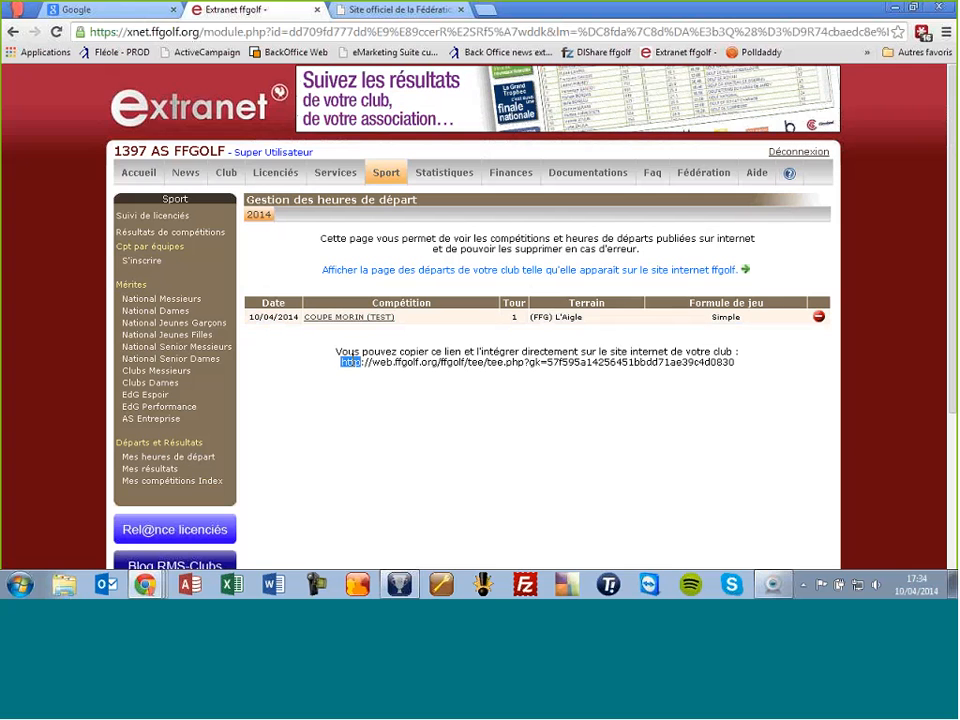
left_click_drag(353, 360, 657, 367)
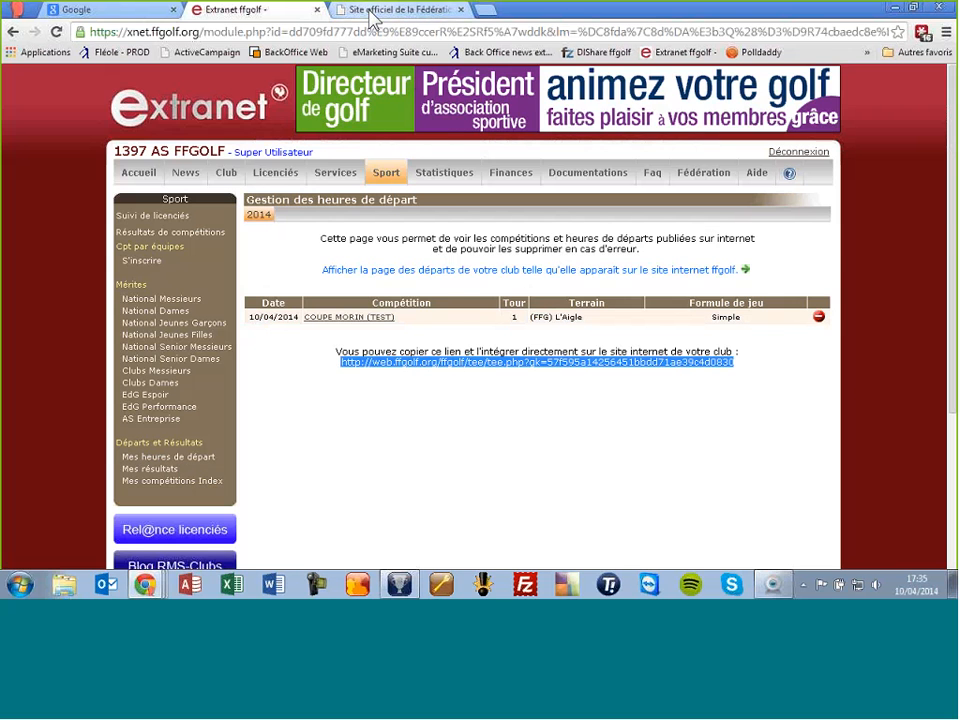
left_click(400, 10)
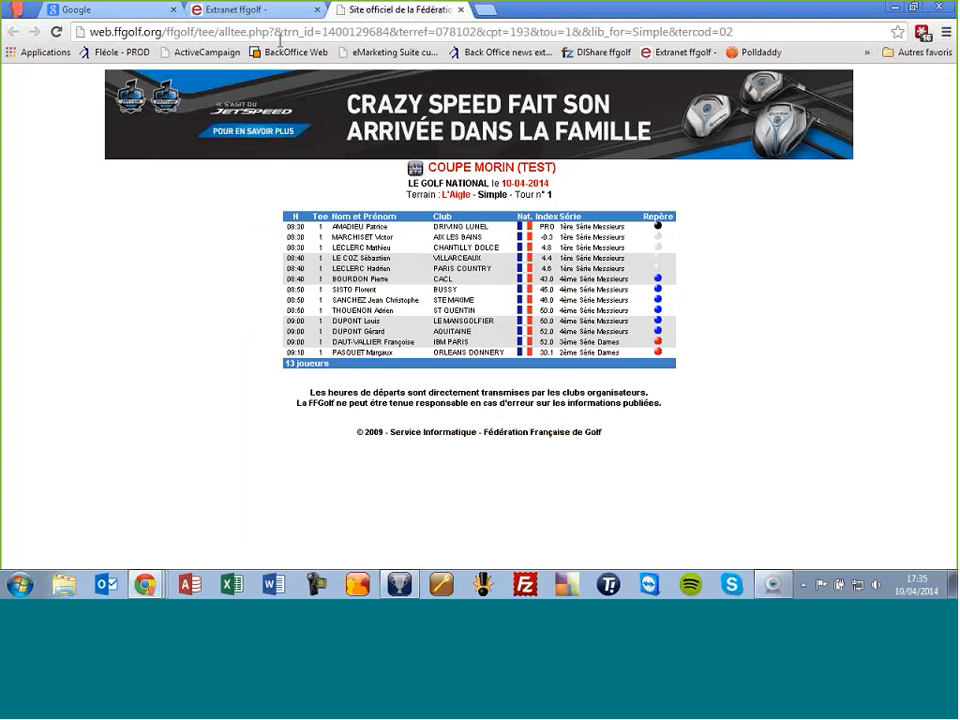
Step: Load the Golf National website and open the Compétitions > Départs page
left_click(363, 33)
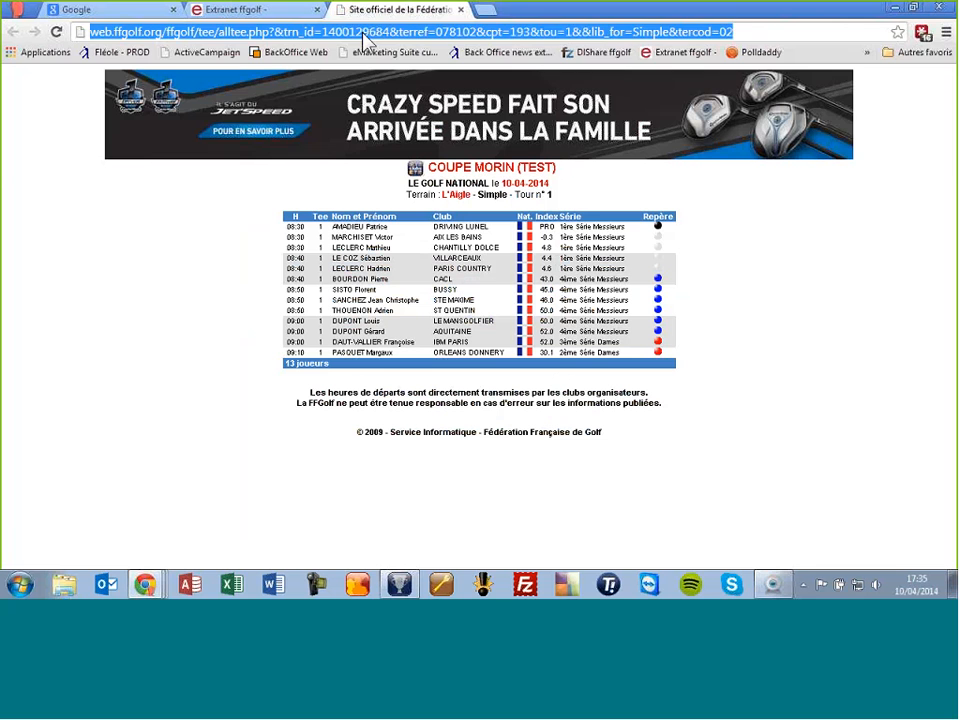
type("www.golf")
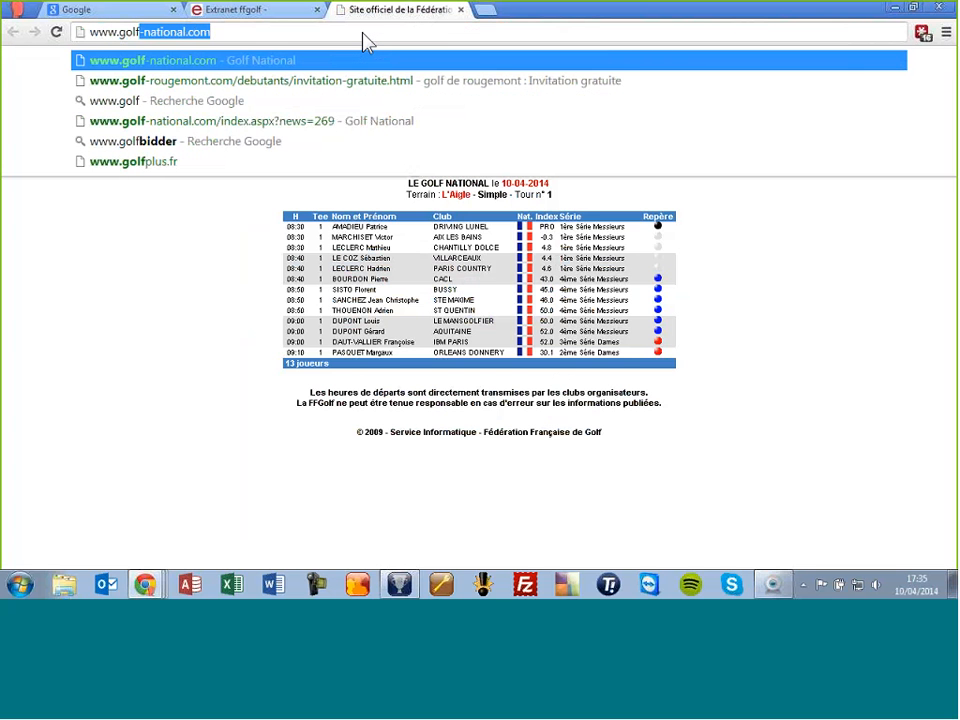
key("Return")
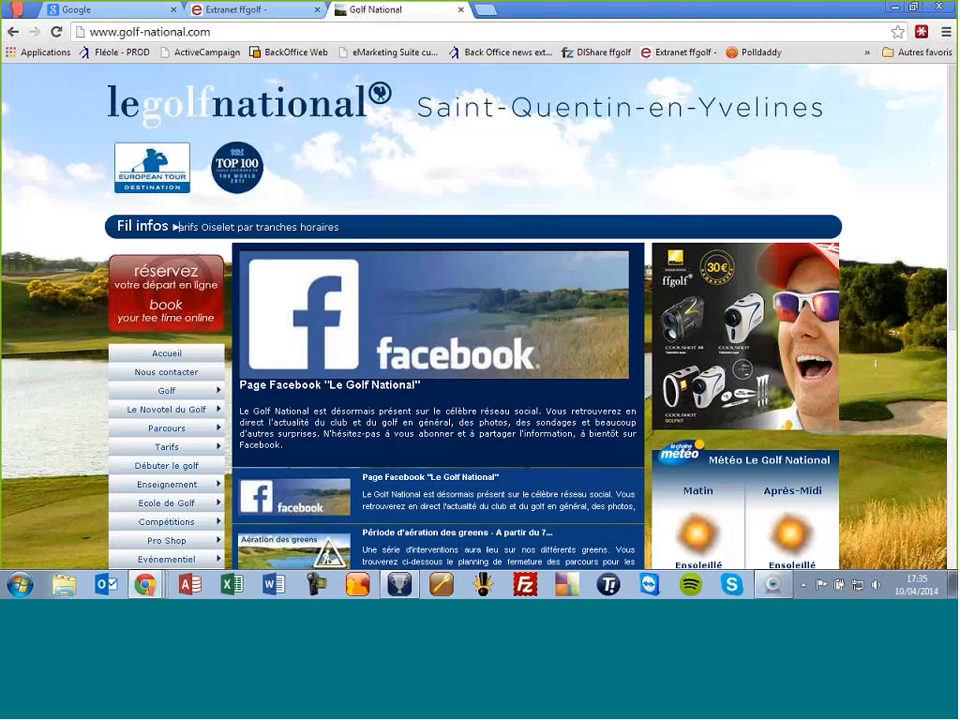
mouse_move(178, 528)
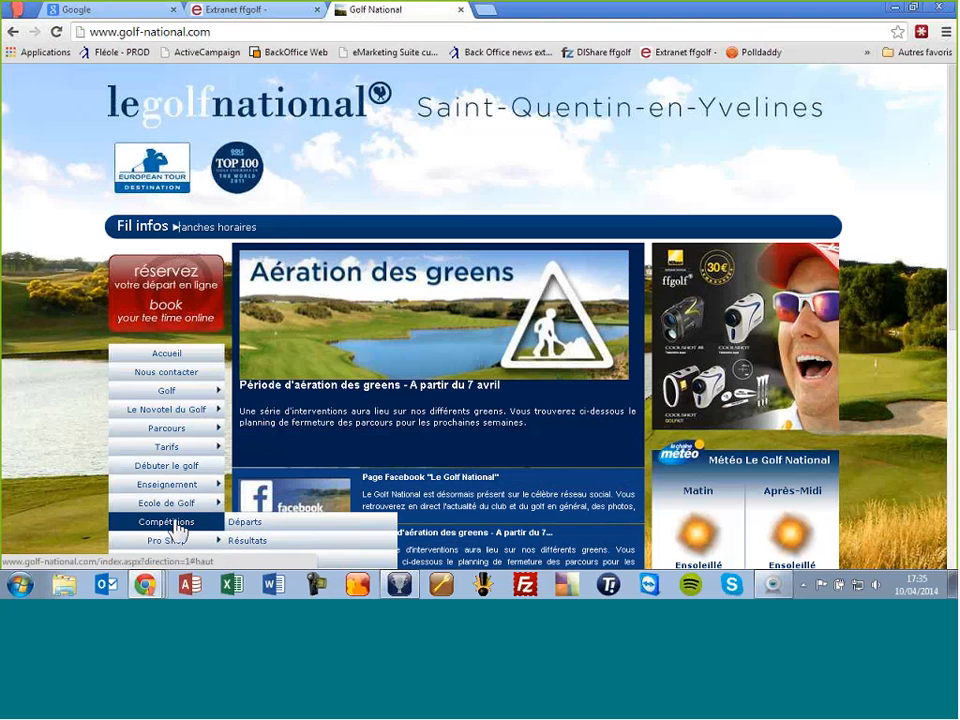
left_click(242, 522)
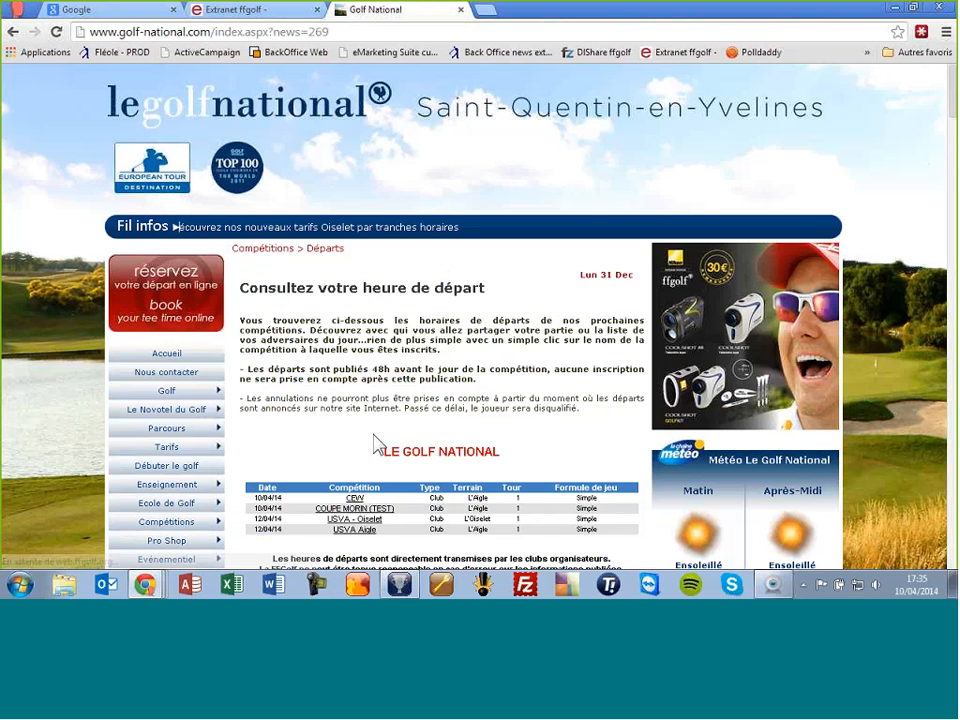
scroll(400, 460, "down", 1)
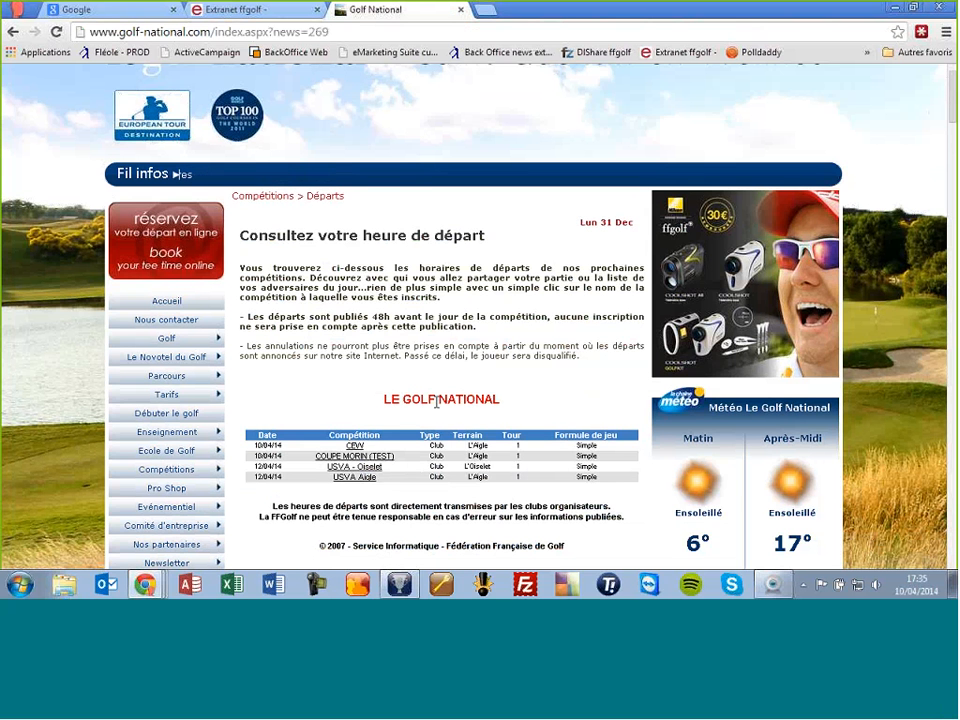
Step: Open the COUPE MORIN (TEST) start list and scroll through its 13 players
left_click(356, 458)
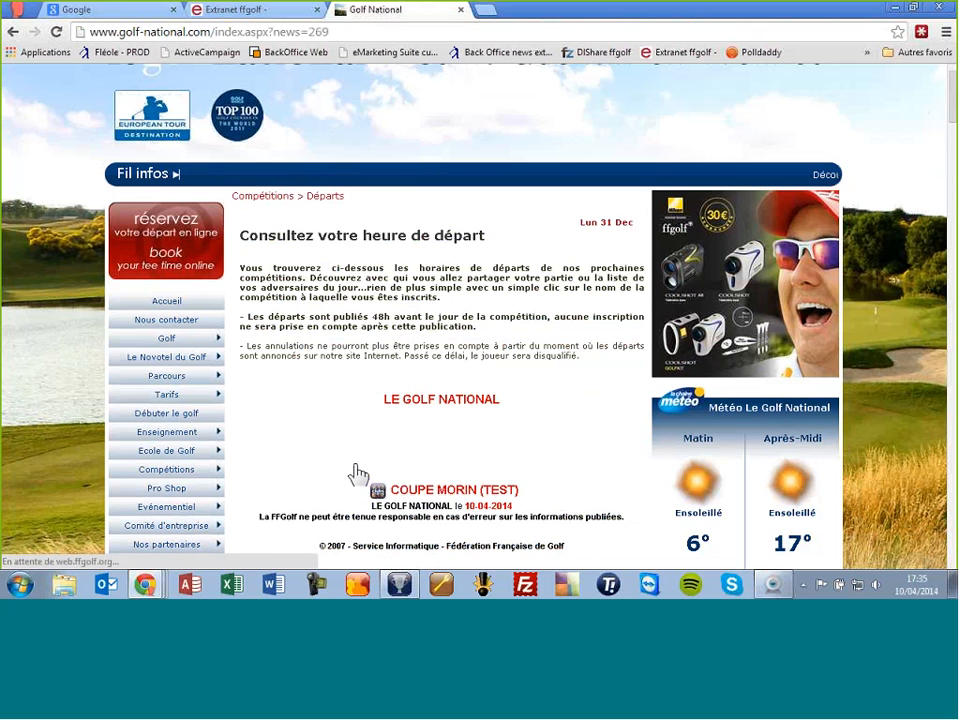
scroll(375, 454, "down", 3)
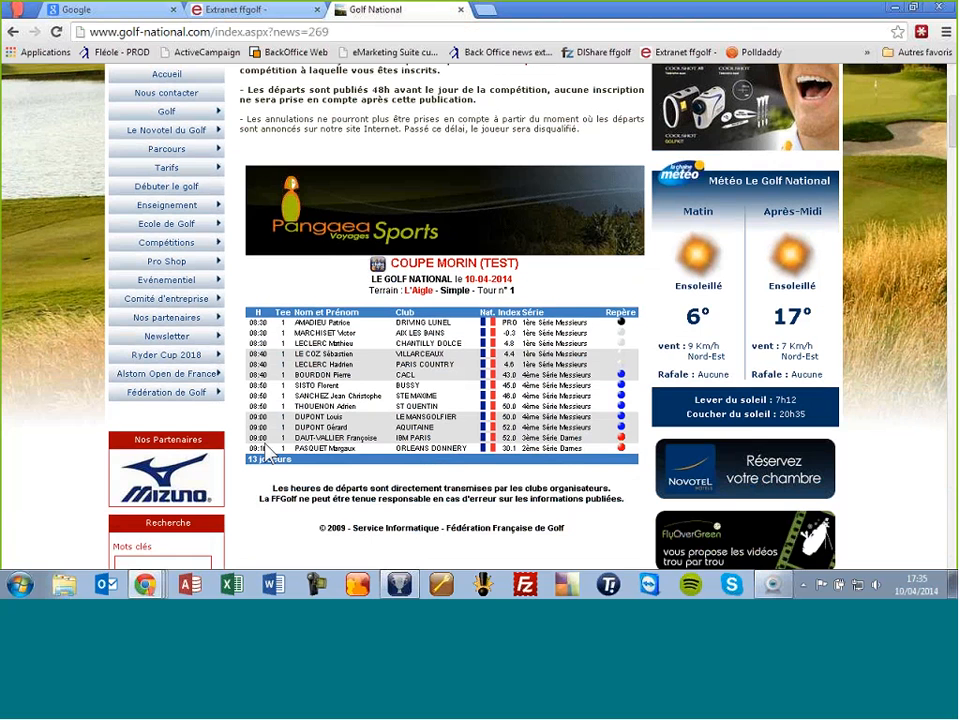
scroll(289, 300, "up", 1)
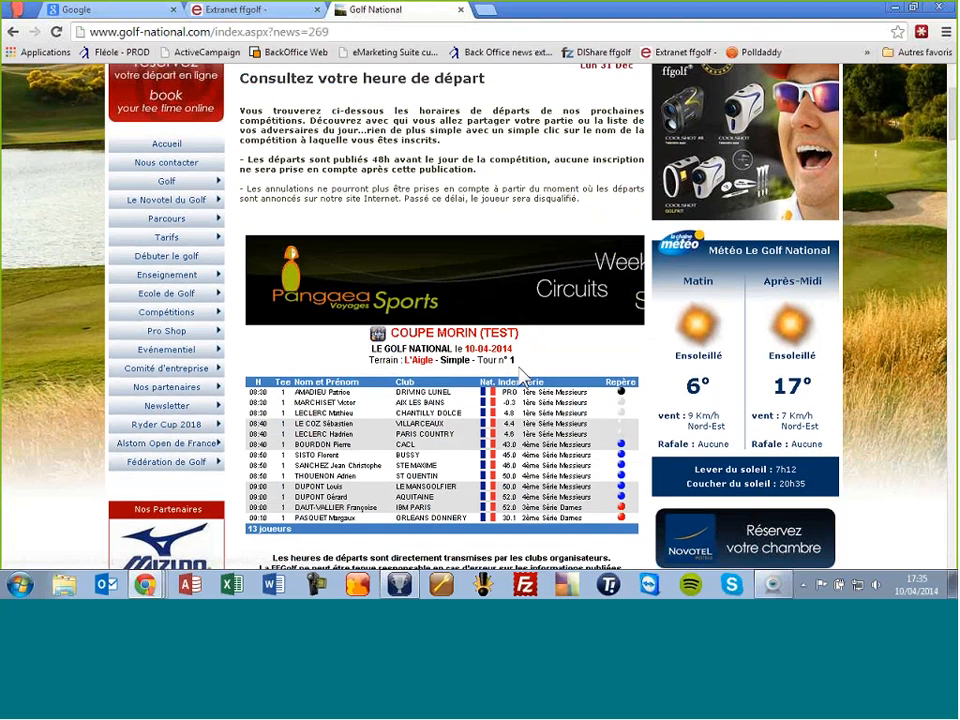
scroll(392, 403, "up", 3)
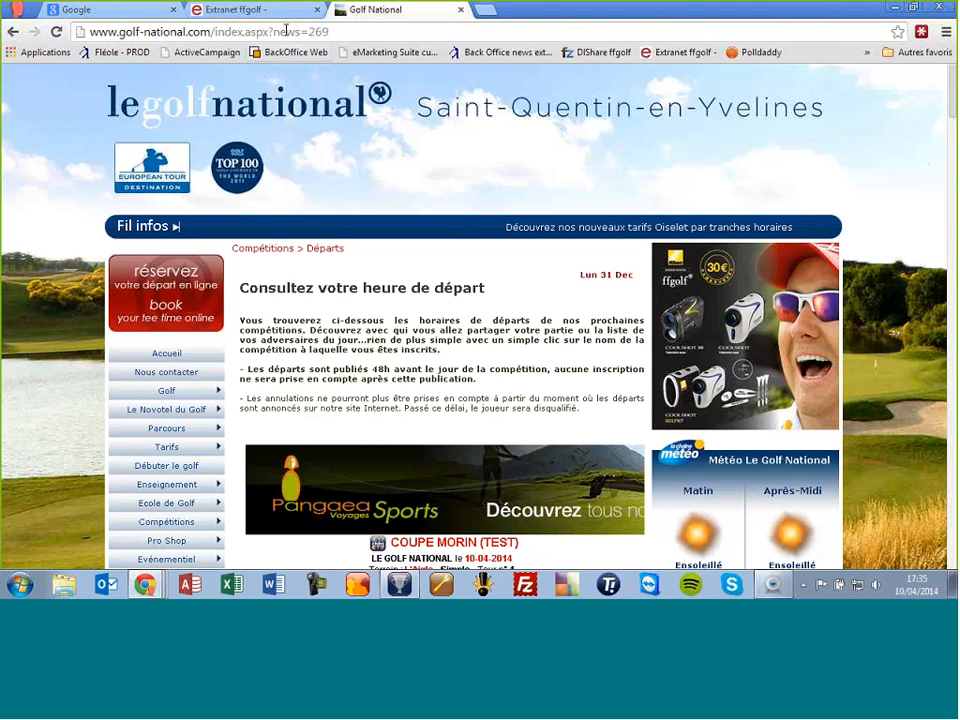
Step: Delete the COUPE MORIN (TEST) published start times on the Extranet, then return to RMS-Clubs
left_click(215, 12)
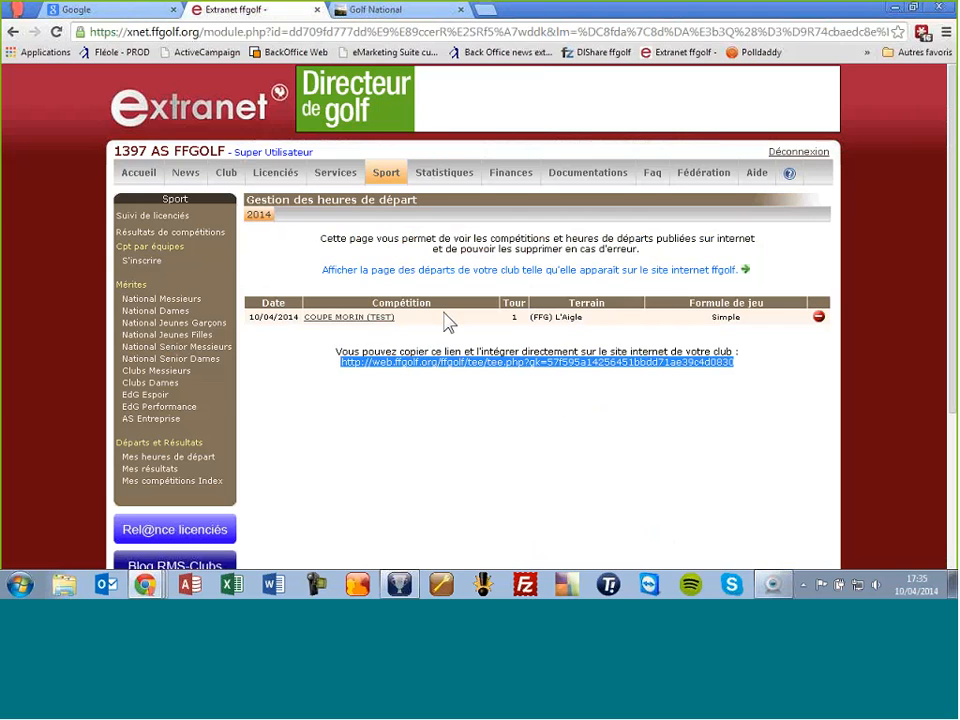
left_click(819, 318)
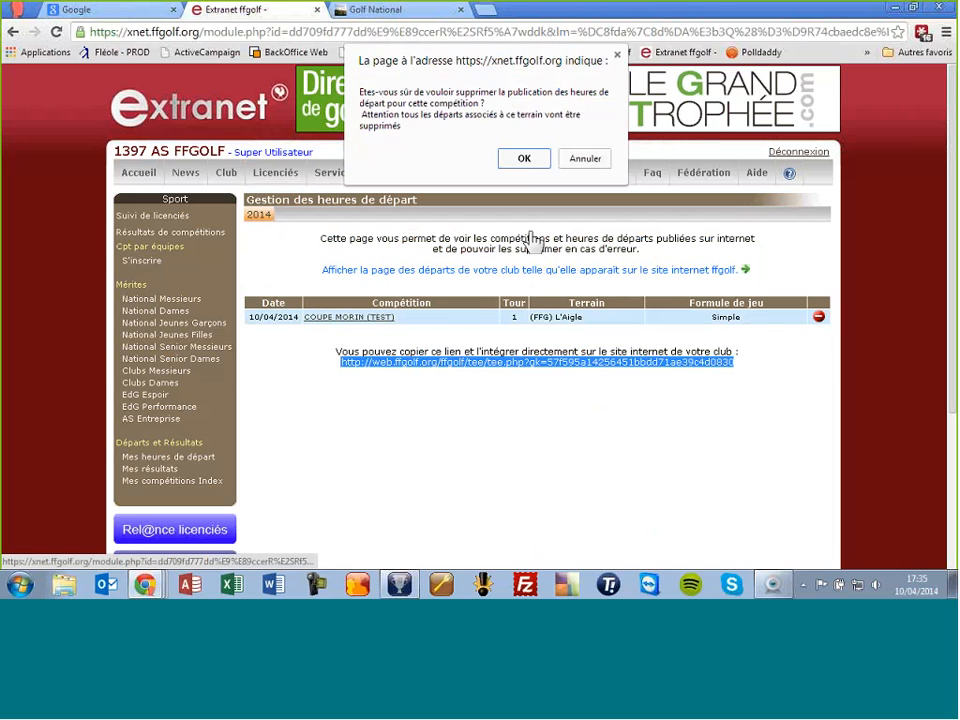
left_click(523, 157)
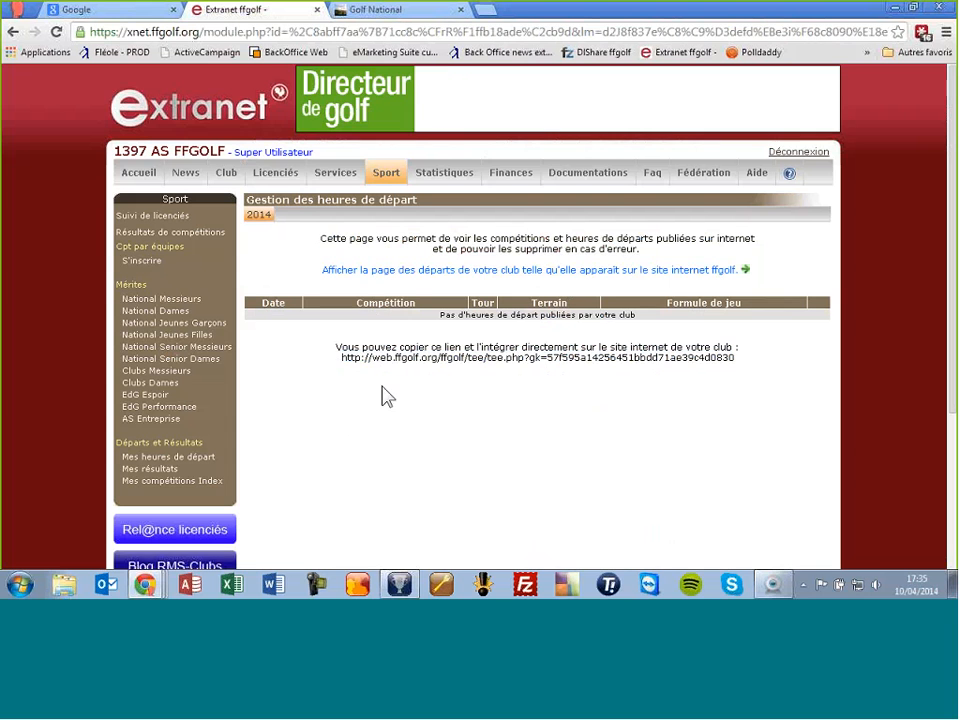
left_click(397, 585)
left_click(768, 462)
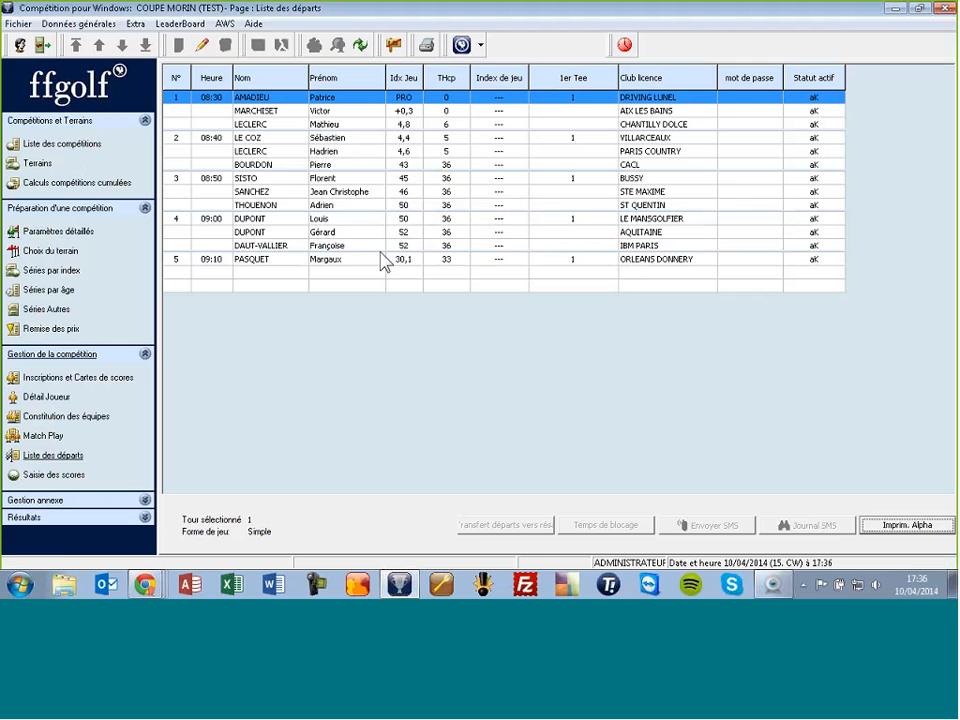
Step: Choose the '02. Carte de scores avec marqueur (ffgolf).lbl' template in the Carte de score dialog
left_click(73, 384)
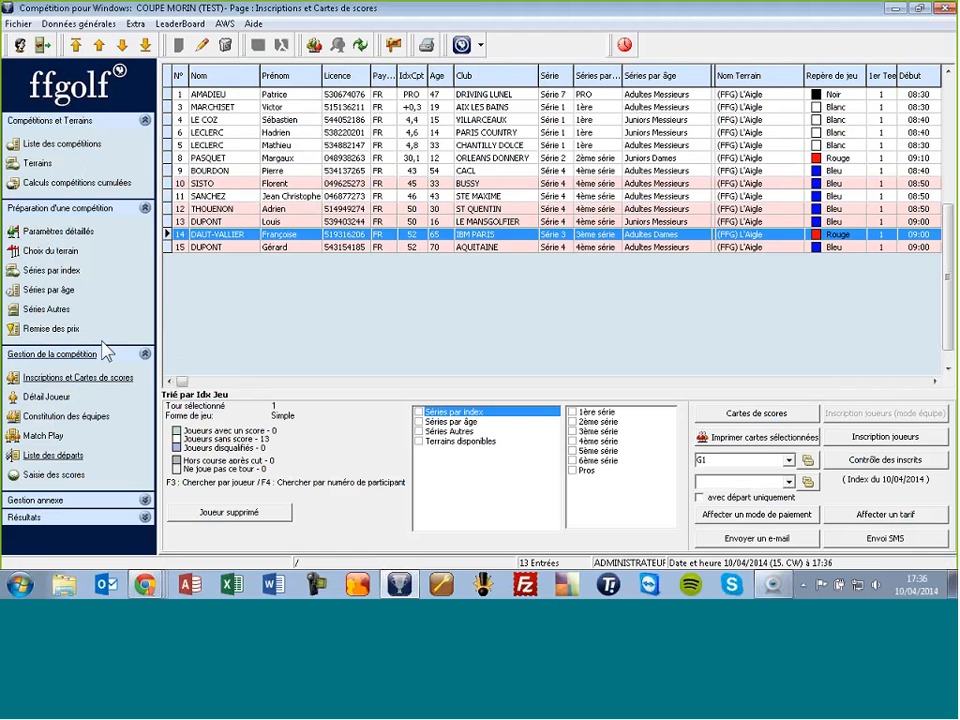
left_click(759, 416)
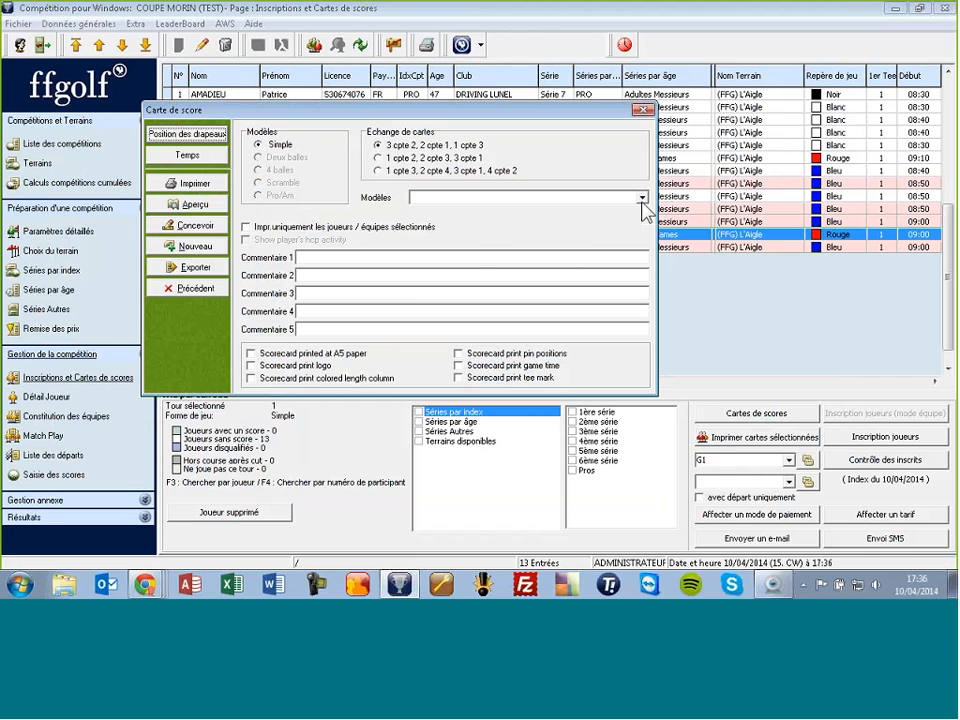
left_click(642, 198)
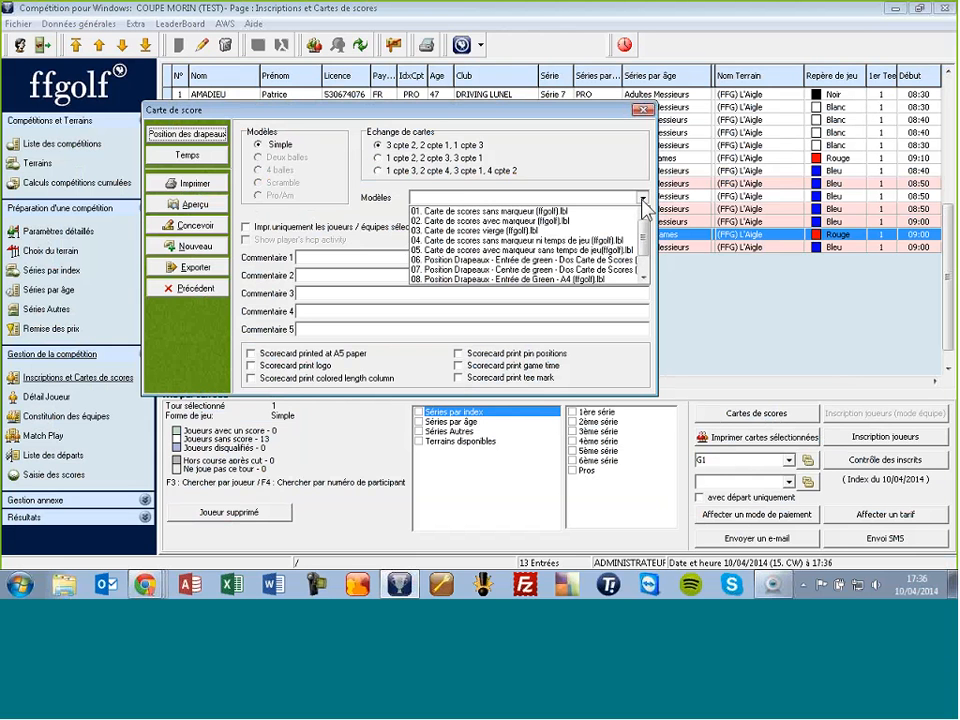
left_click(478, 221)
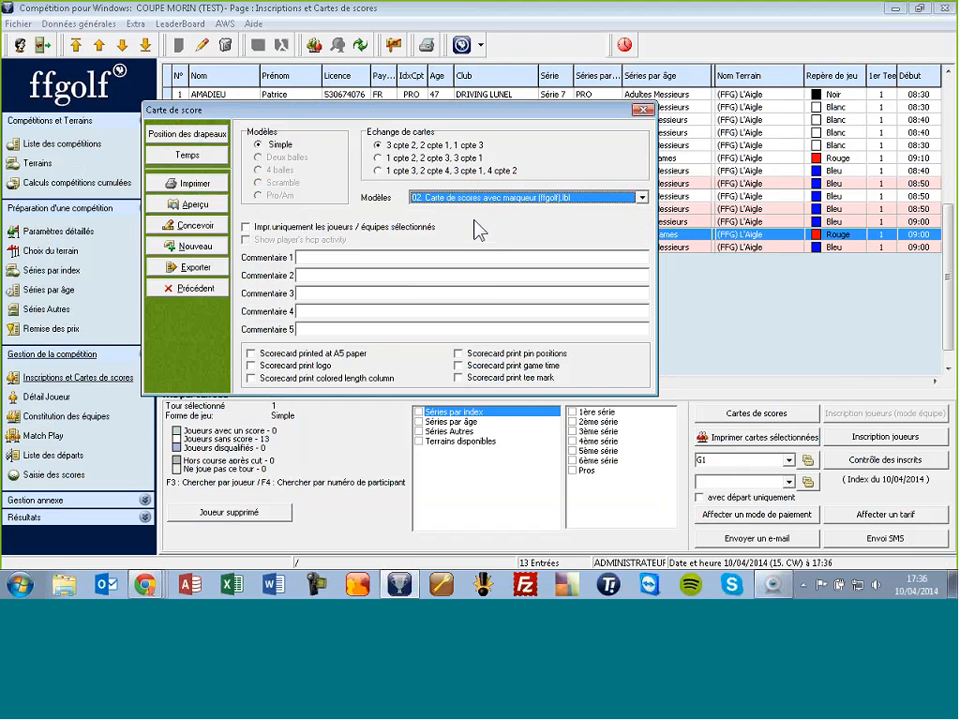
Step: Preview the scorecards at page width and dismiss the Outlook error notice
left_click(197, 205)
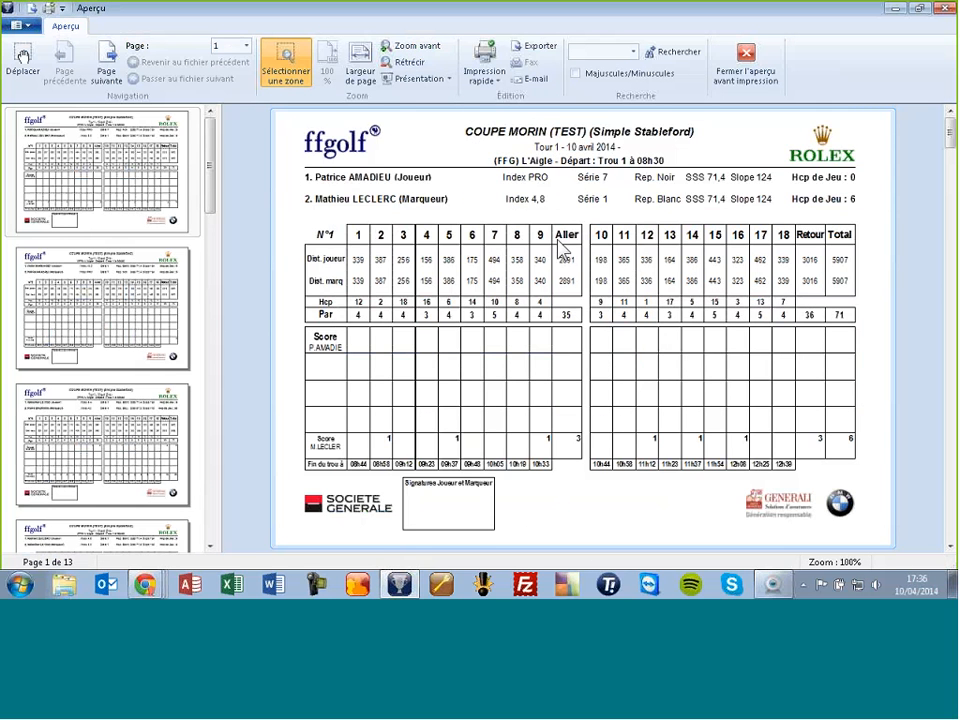
left_click(372, 76)
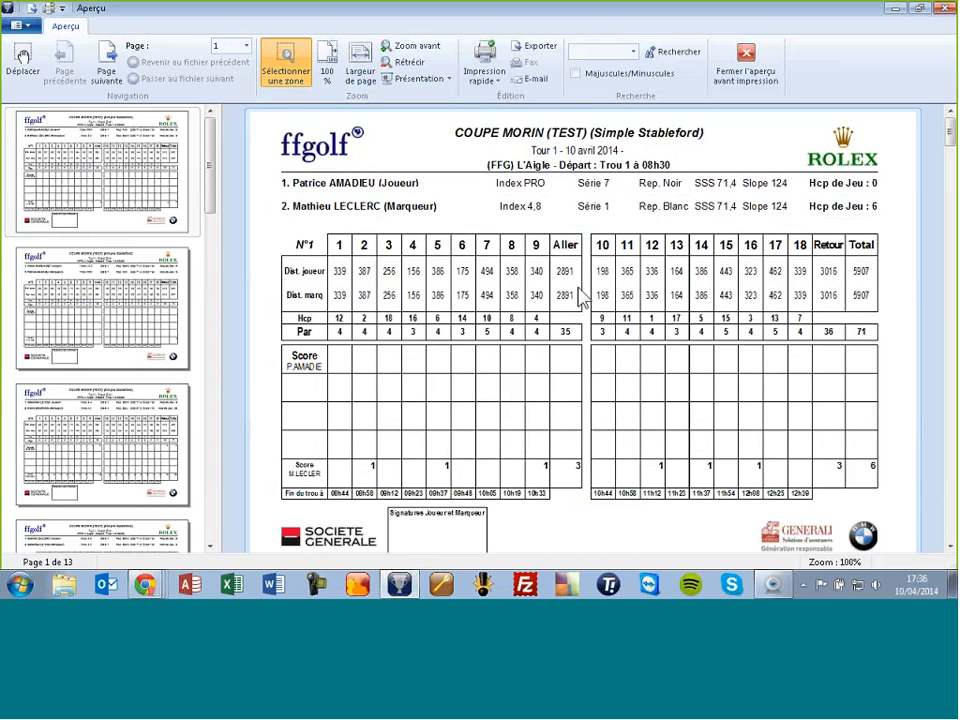
scroll(568, 257, "down", 10)
scroll(568, 257, "down", 8)
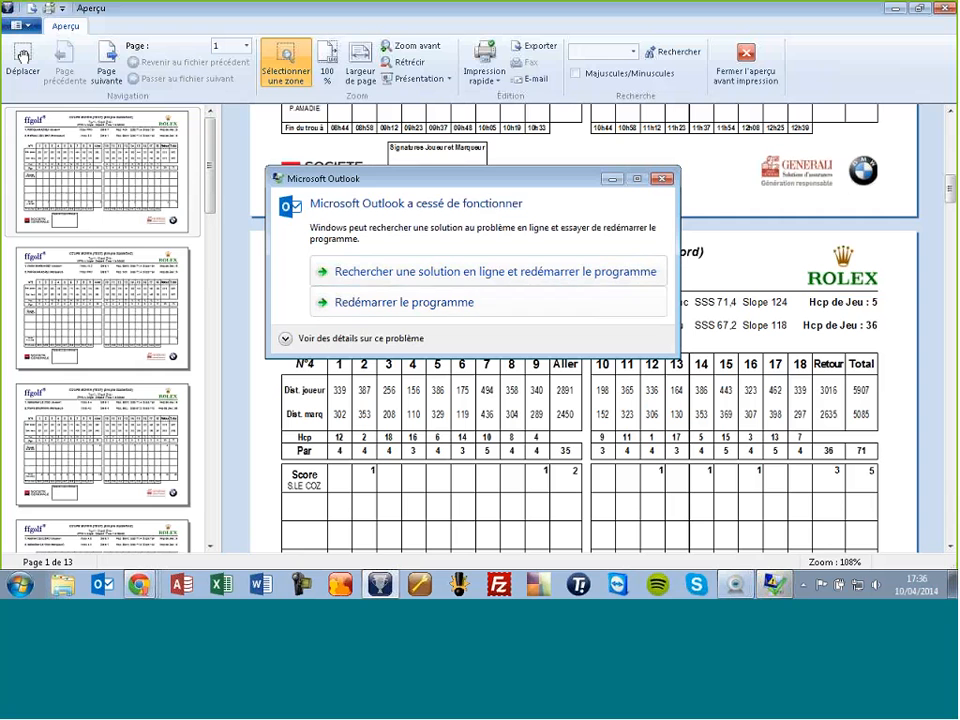
left_click(662, 178)
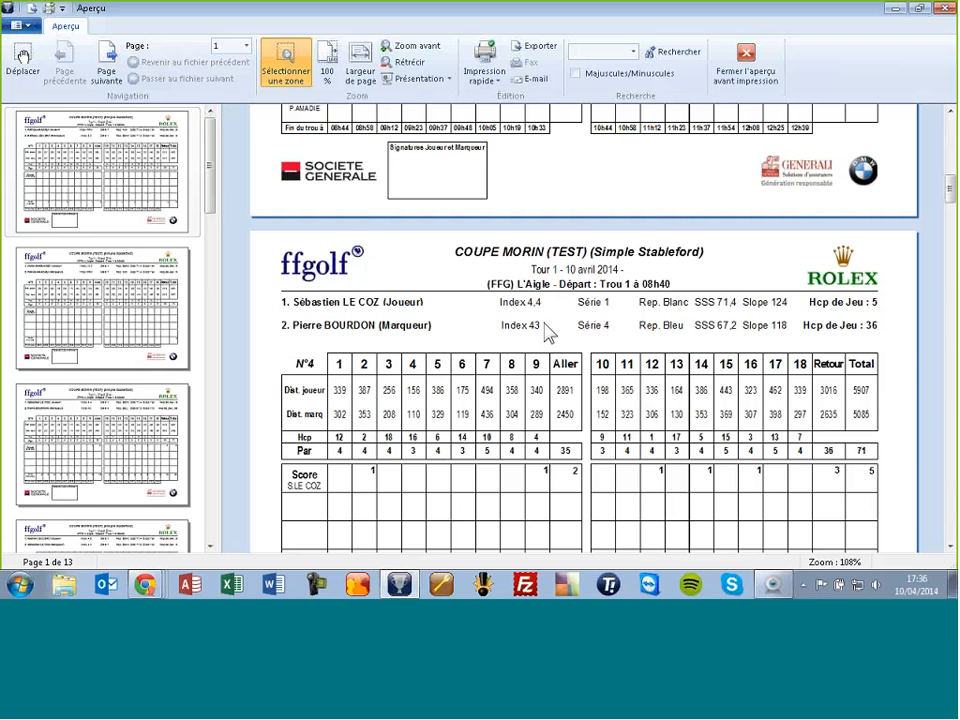
Step: Scroll through the 13 scorecard pages, then close the print preview
scroll(506, 333, "down", 10)
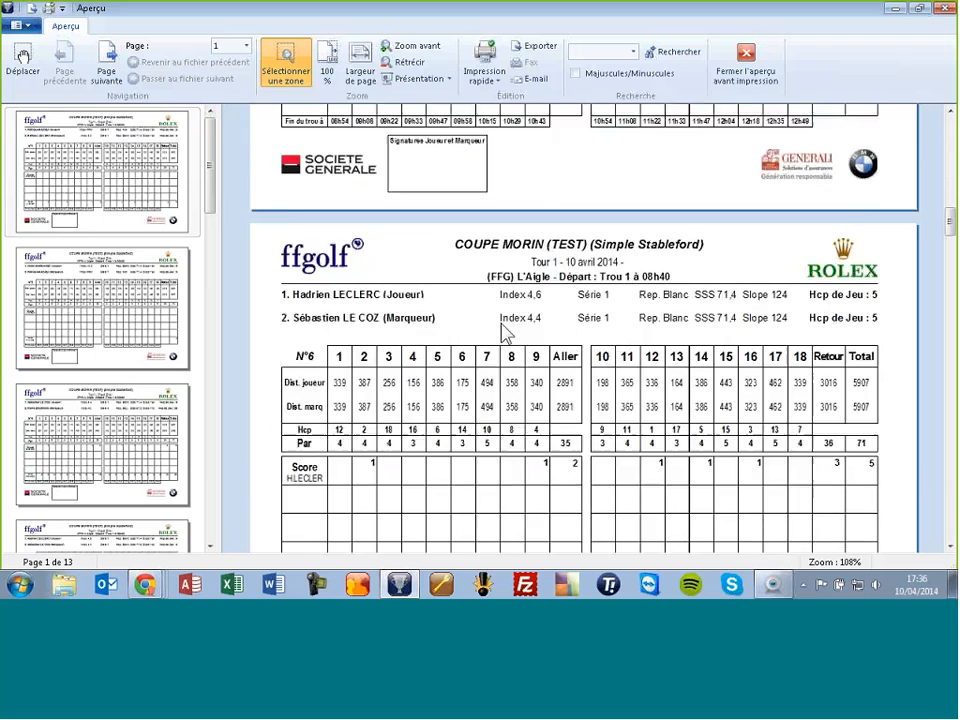
scroll(506, 333, "down", 10)
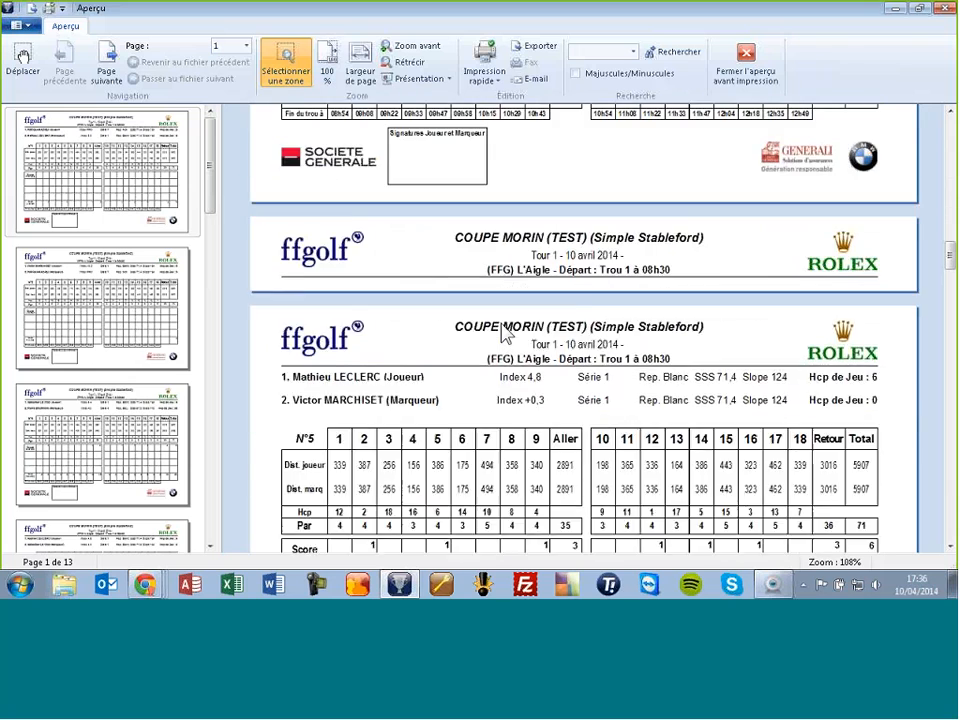
scroll(506, 333, "down", 10)
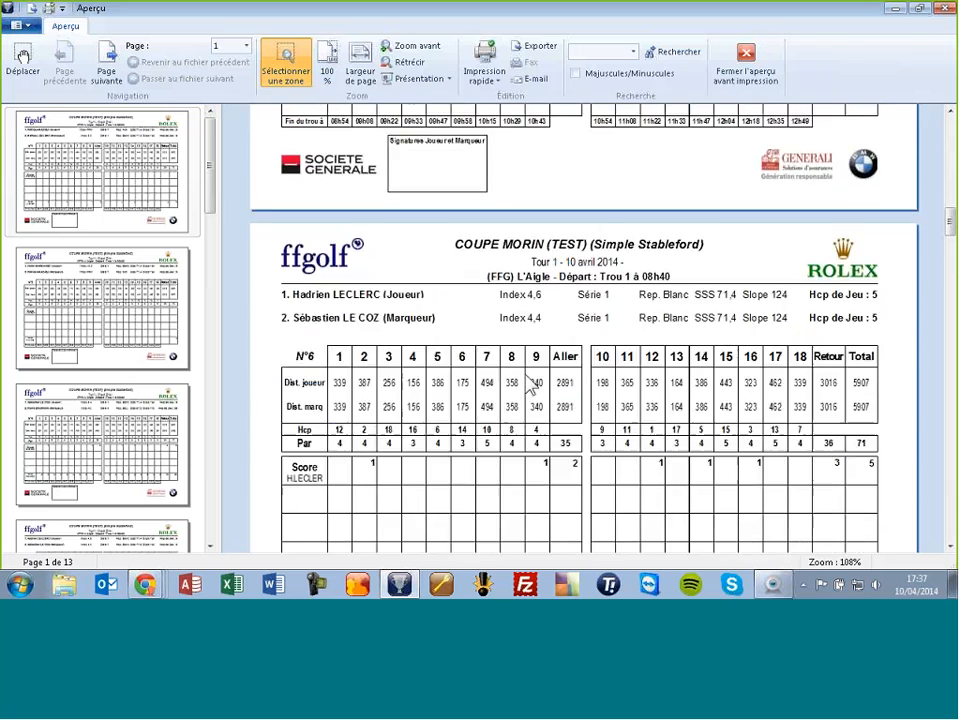
scroll(530, 385, "down", 3)
scroll(530, 385, "down", 7)
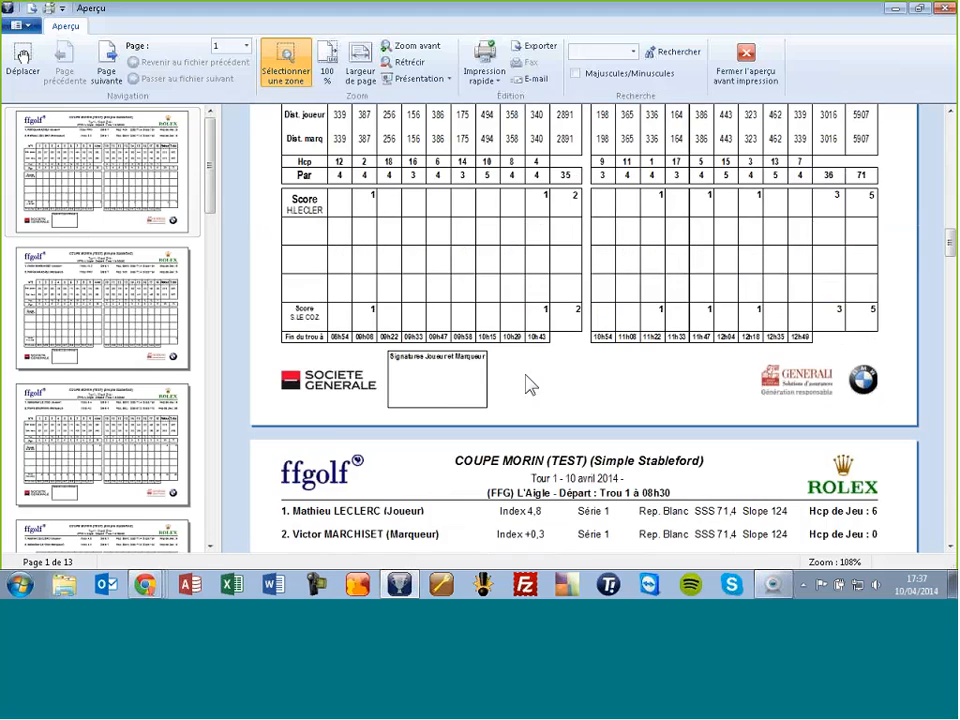
scroll(530, 385, "down", 18)
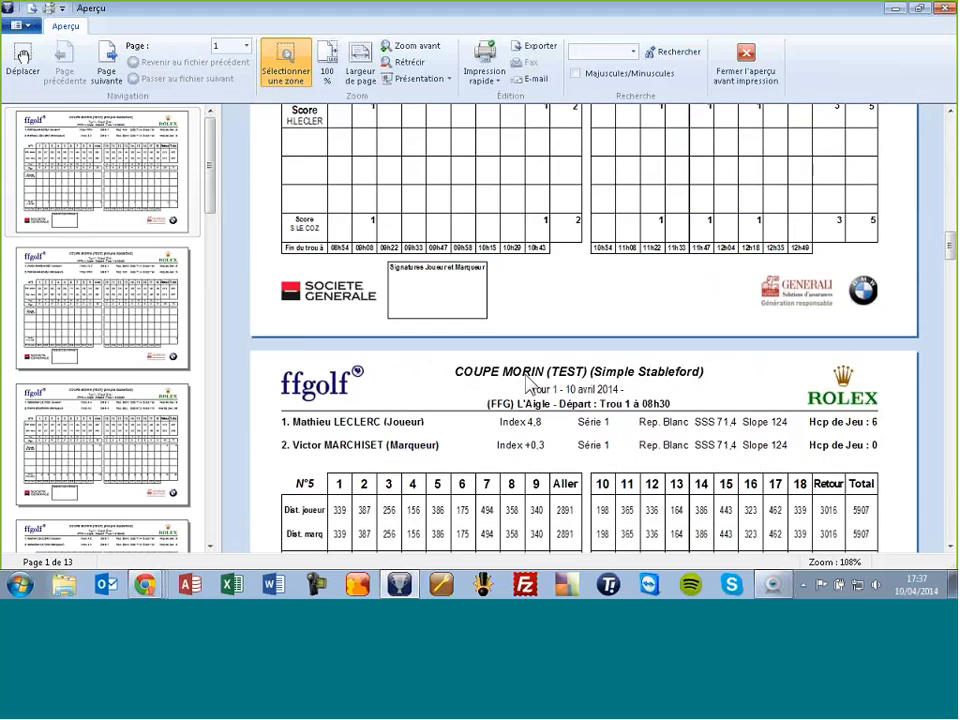
left_click(133, 372)
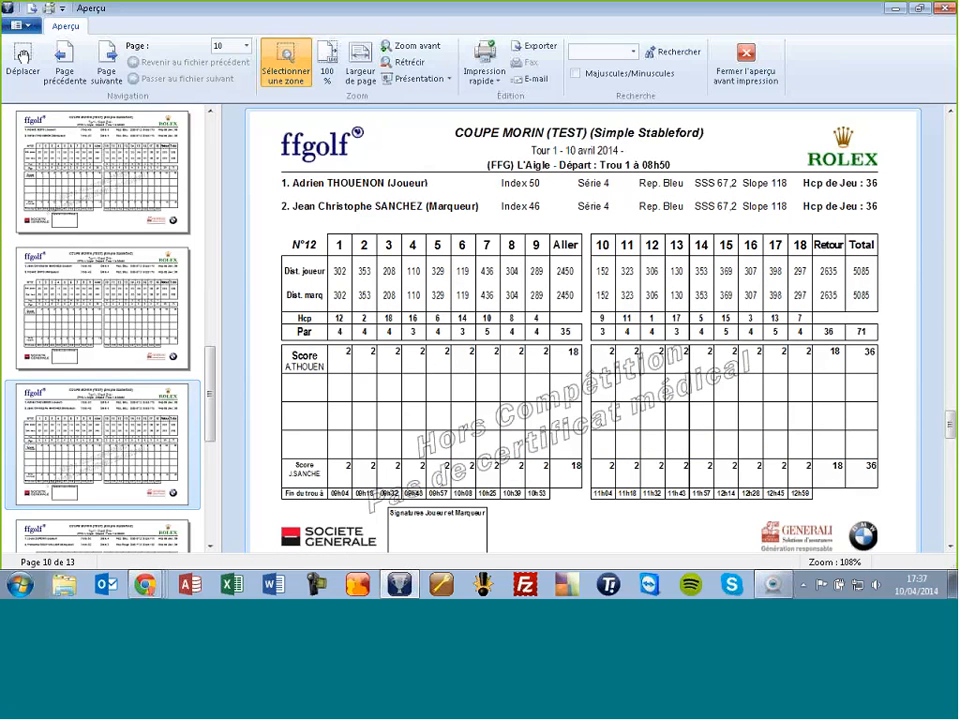
left_click(746, 60)
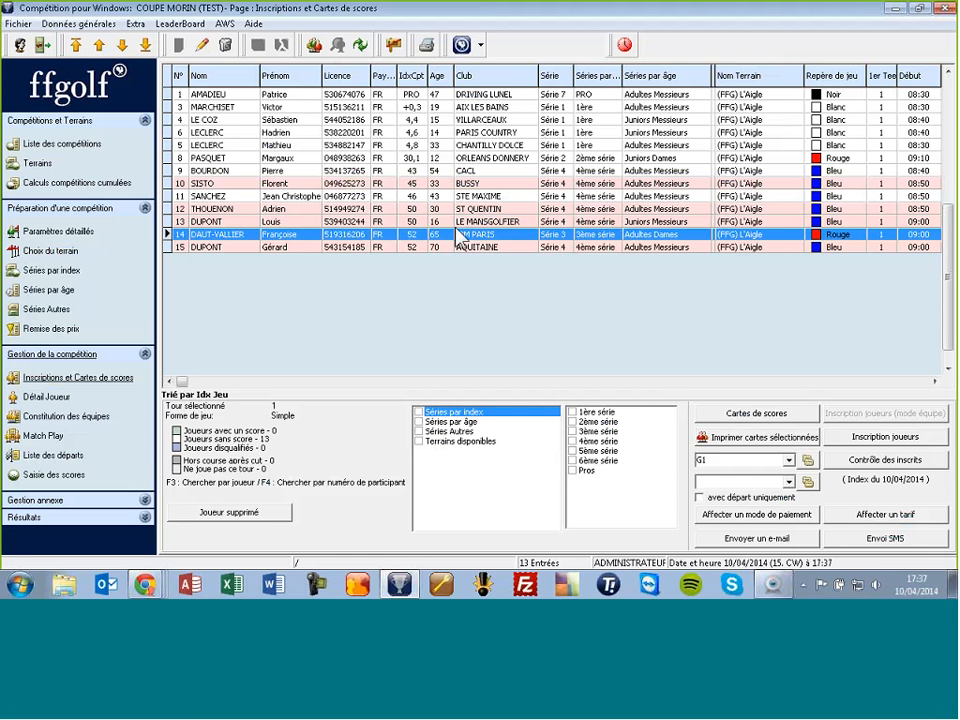
left_click(394, 133)
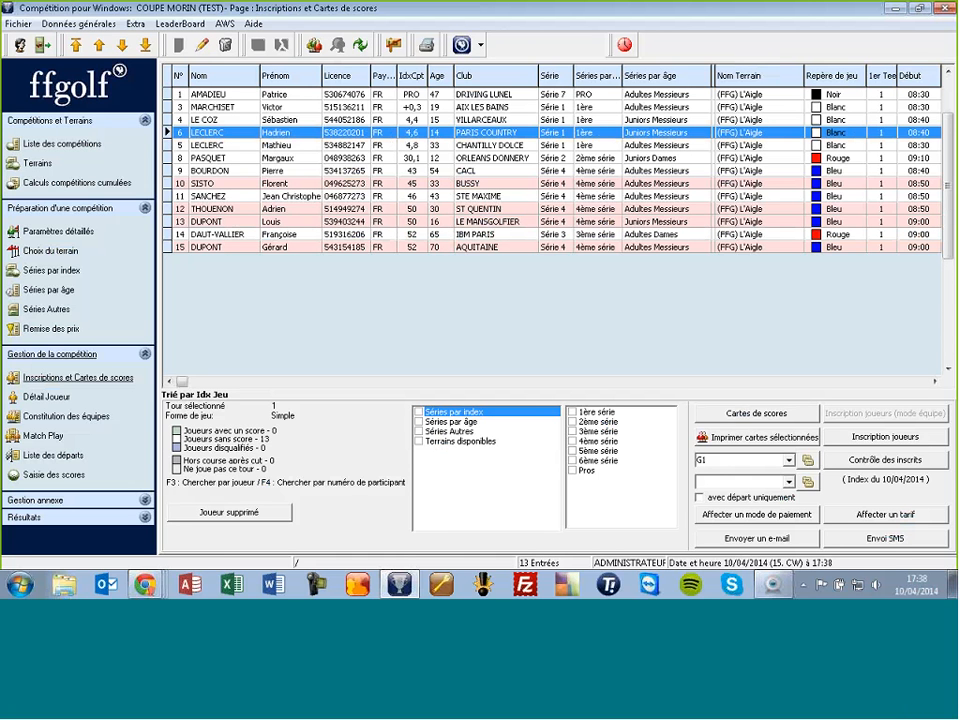
left_click(65, 476)
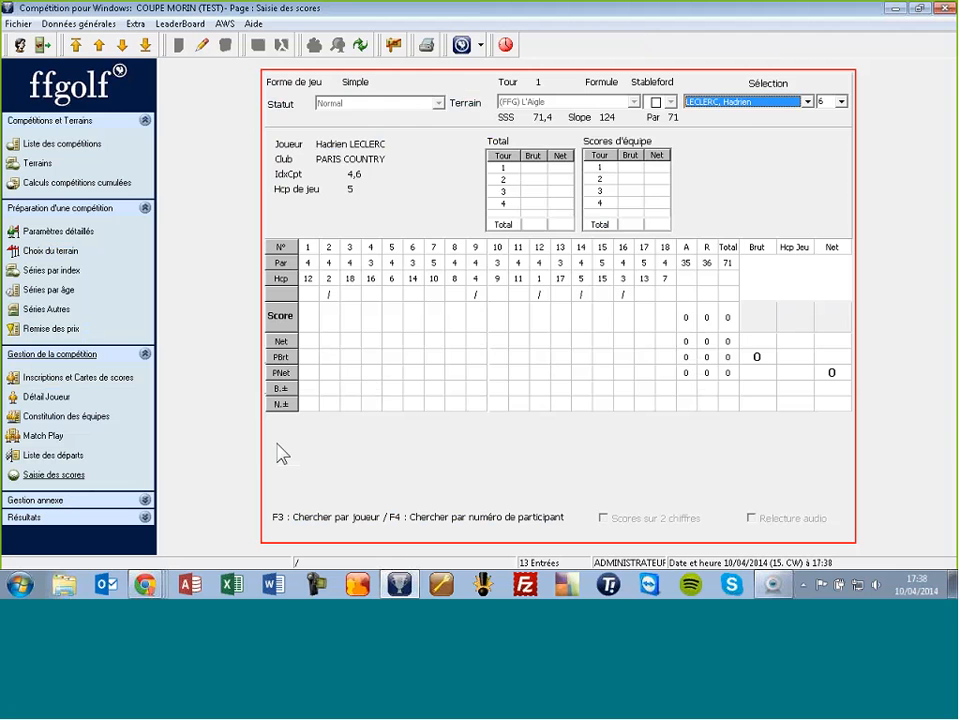
key("F3")
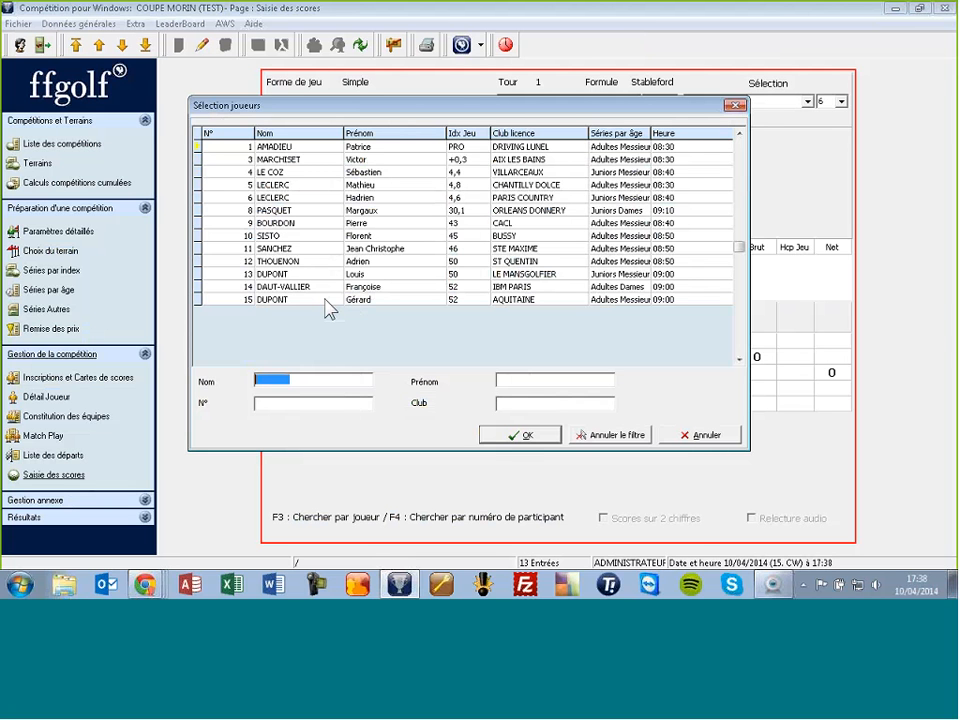
key("Return")
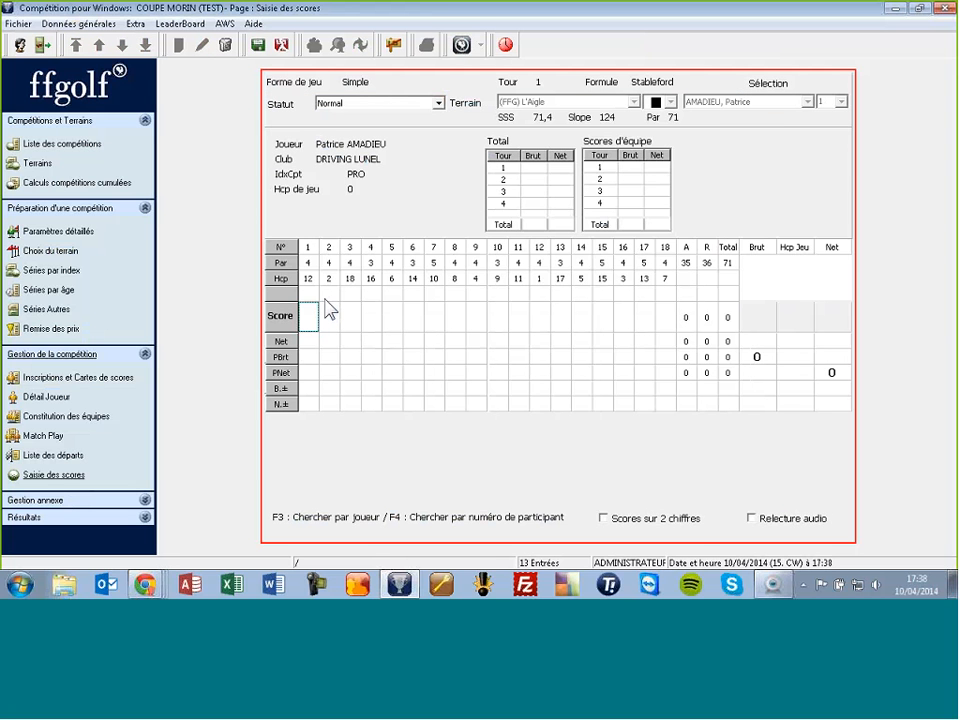
type("65465445654654")
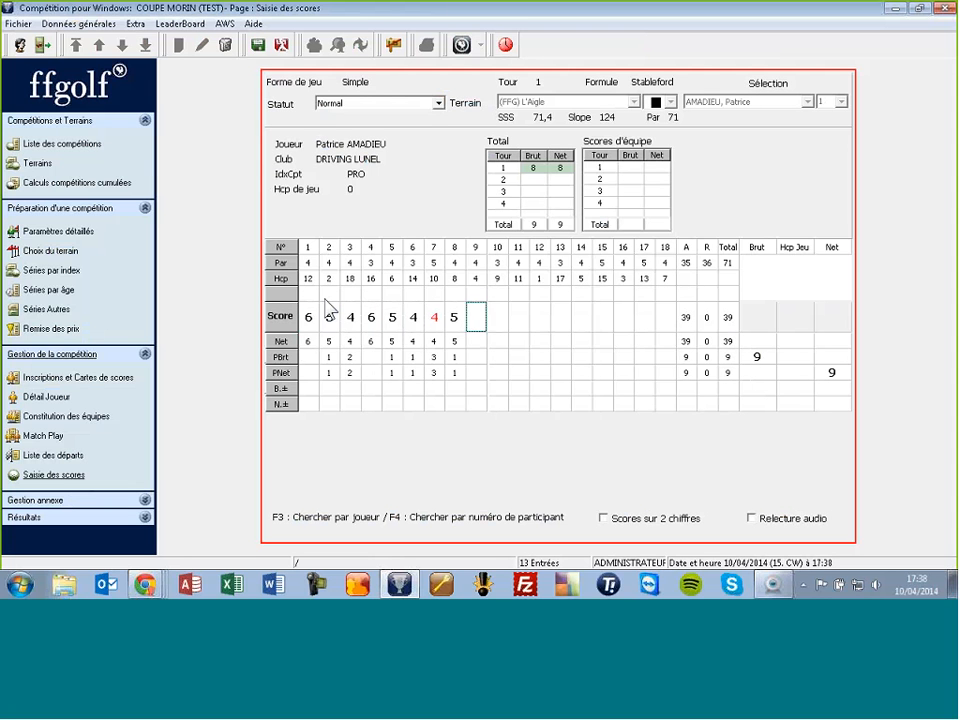
type("4445")
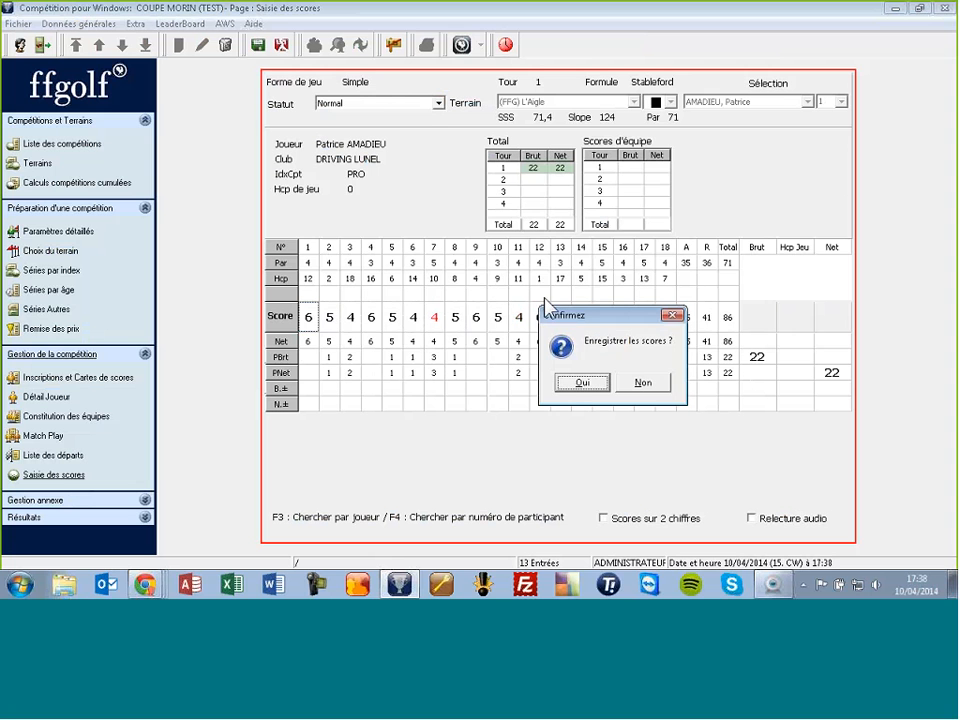
left_click_drag(568, 322, 722, 150)
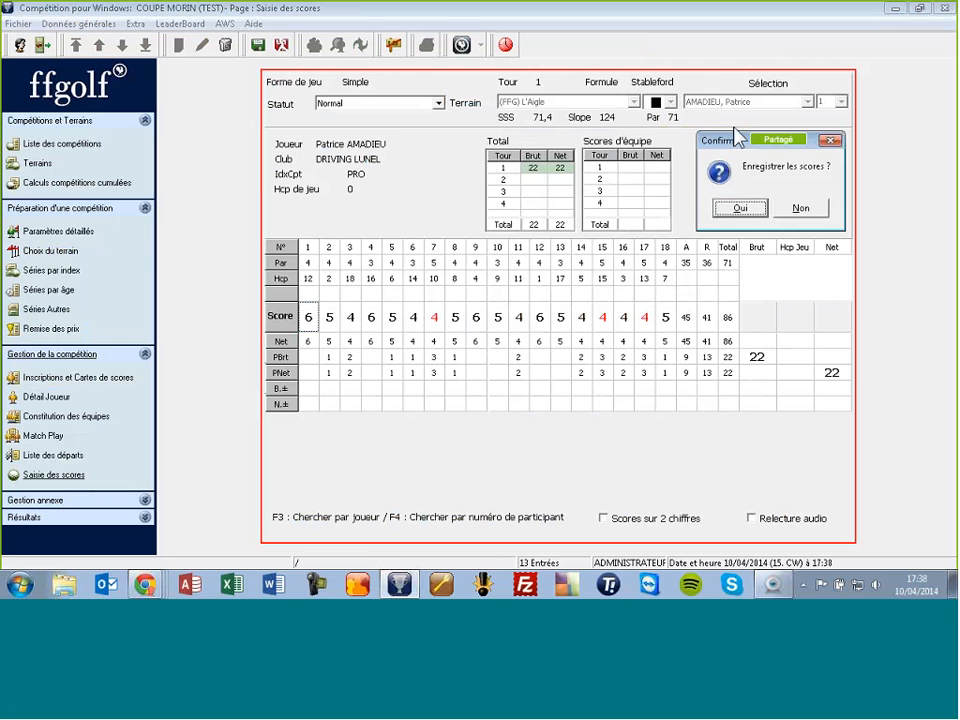
left_click(741, 208)
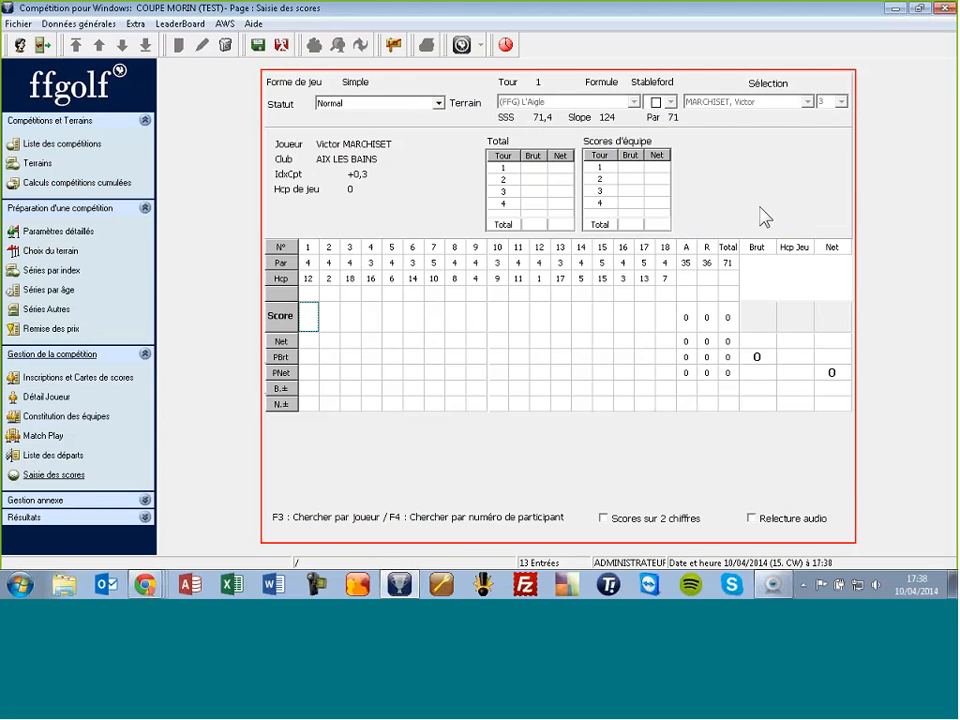
left_click(258, 46)
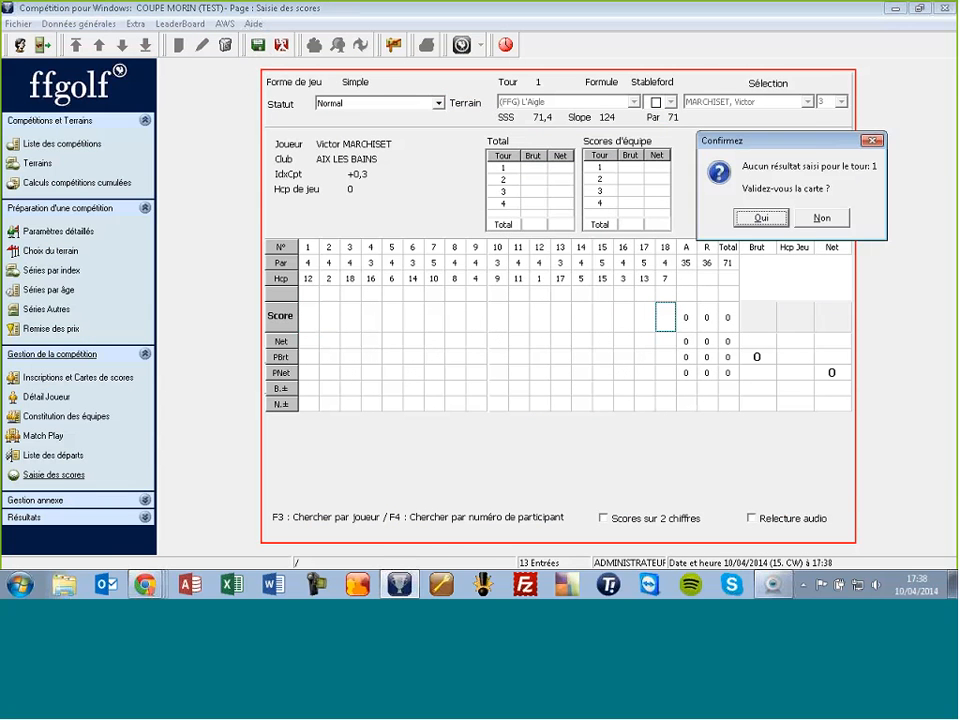
left_click(761, 220)
left_click(801, 210)
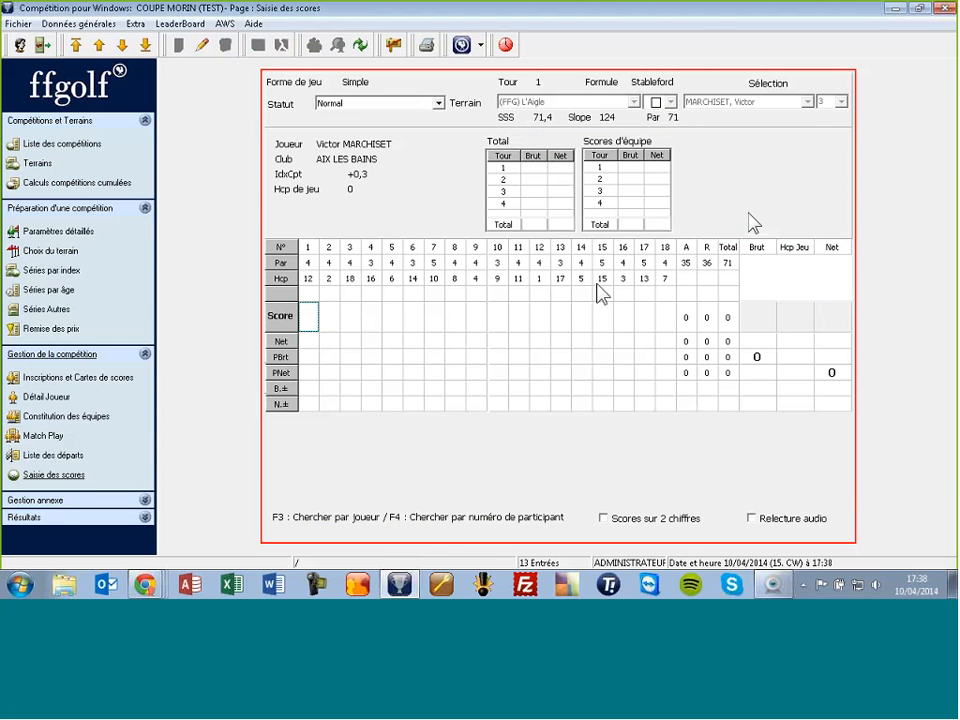
type("6465")
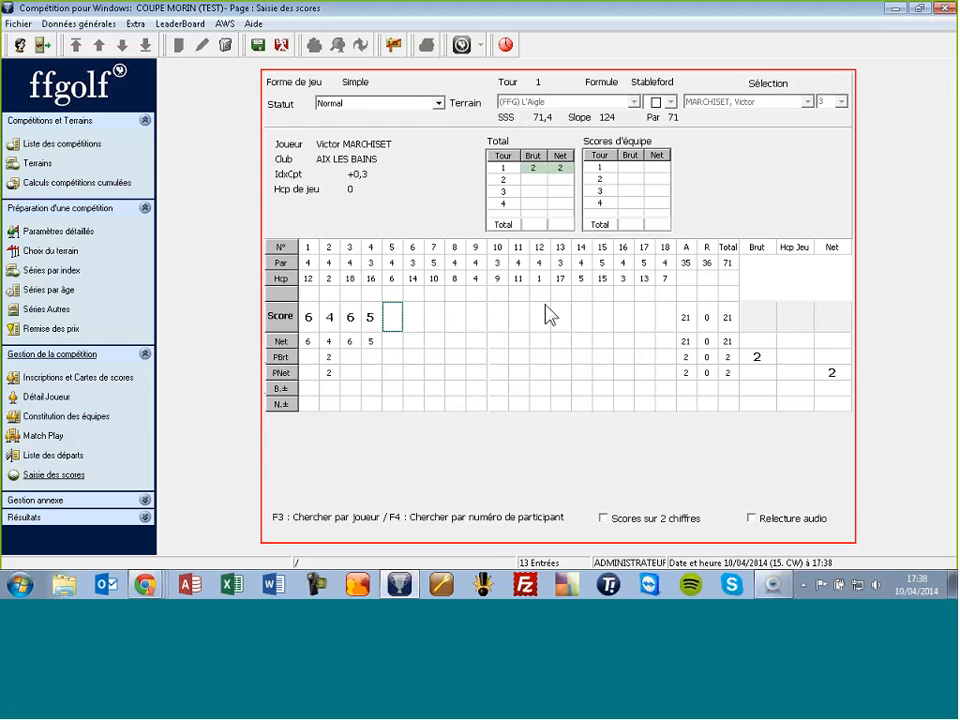
type("46546546546464")
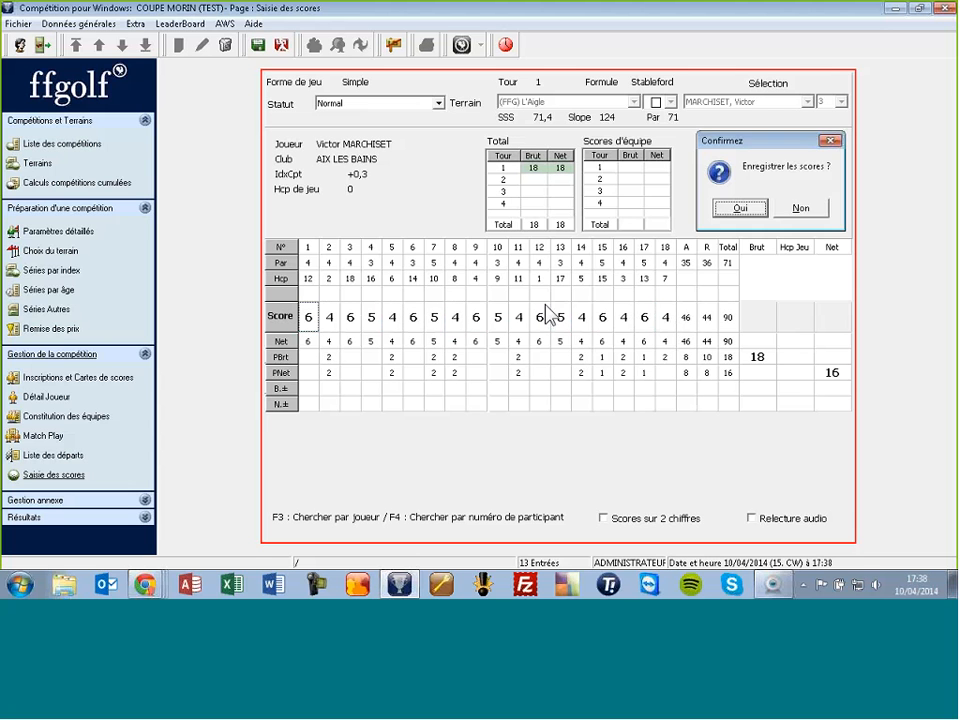
key("Return")
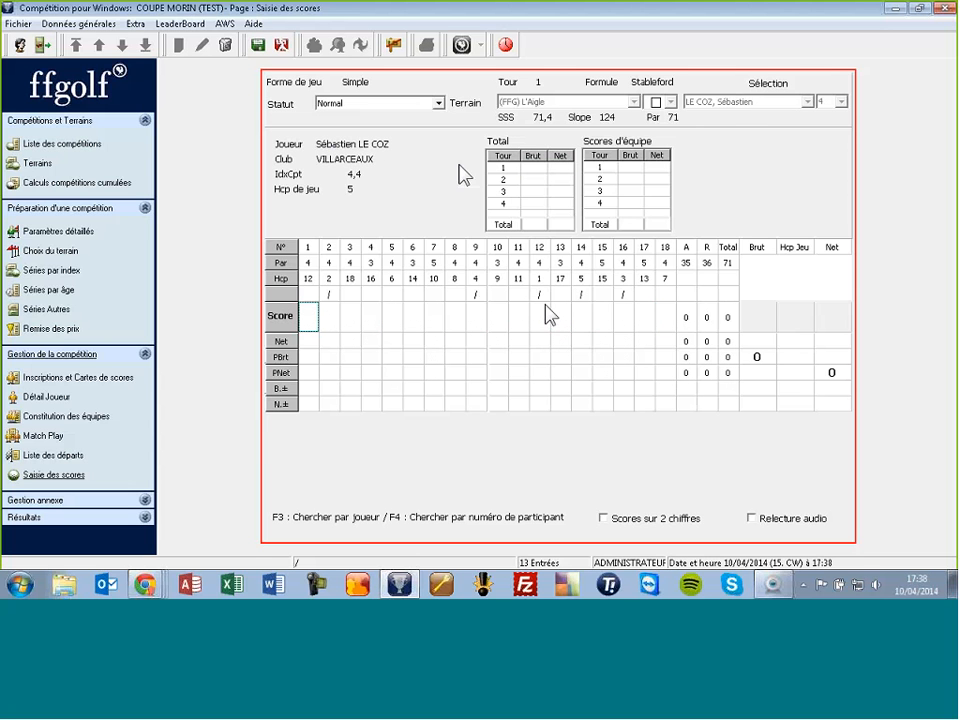
key("F3")
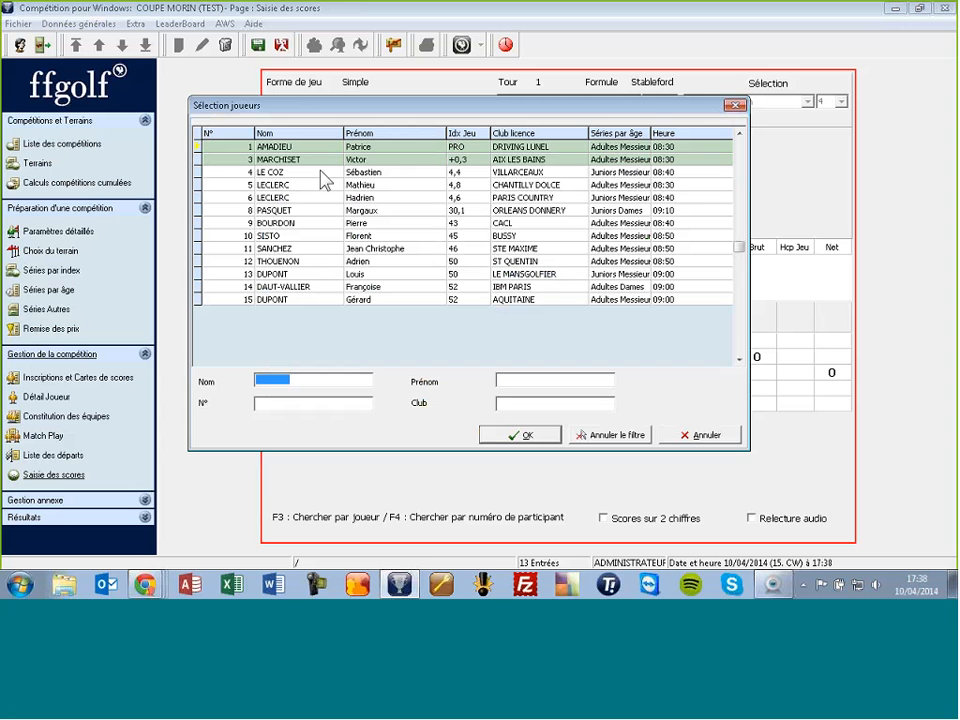
type("le")
key("Return")
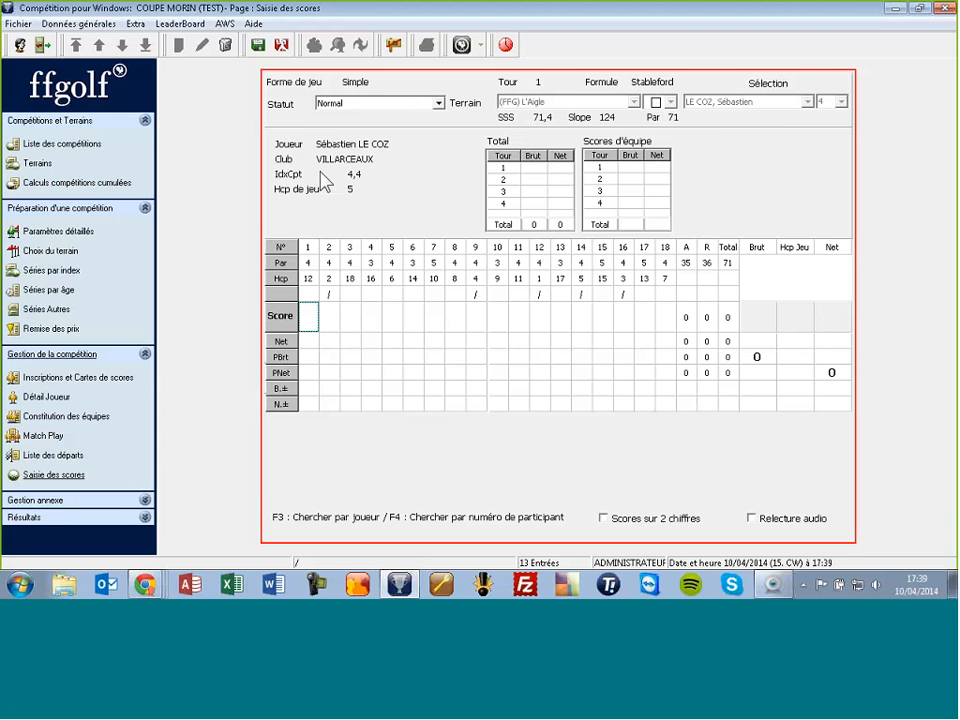
type("645654646464646464")
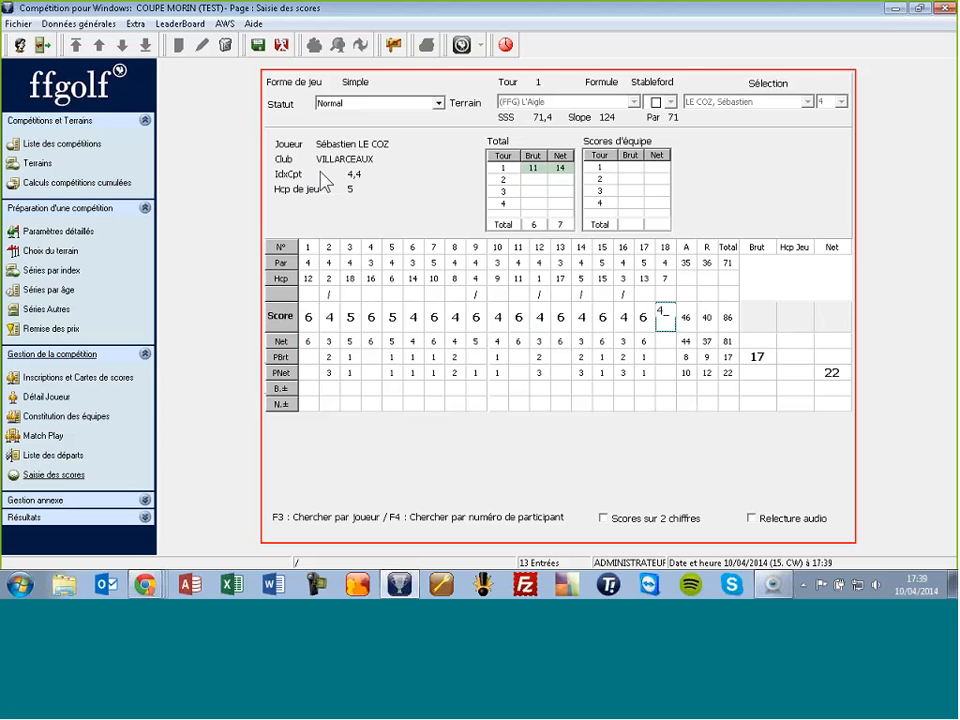
key("Return")
key("Return")
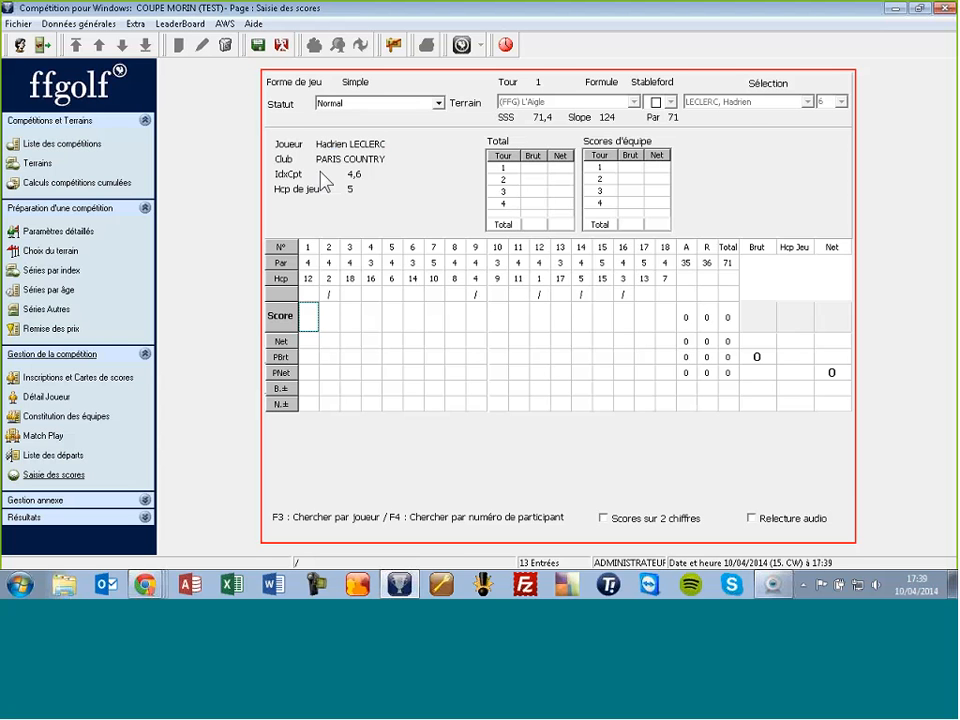
key("F3")
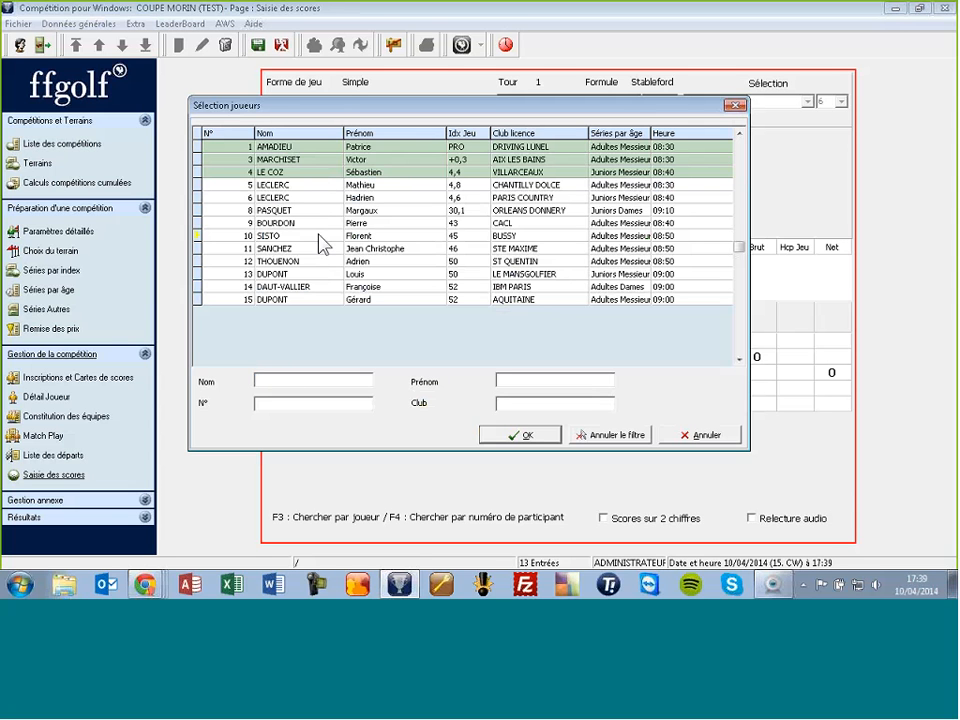
Step: Try the BUSSY player's scorecard, which is refused without a medical certificate
double_click(318, 235)
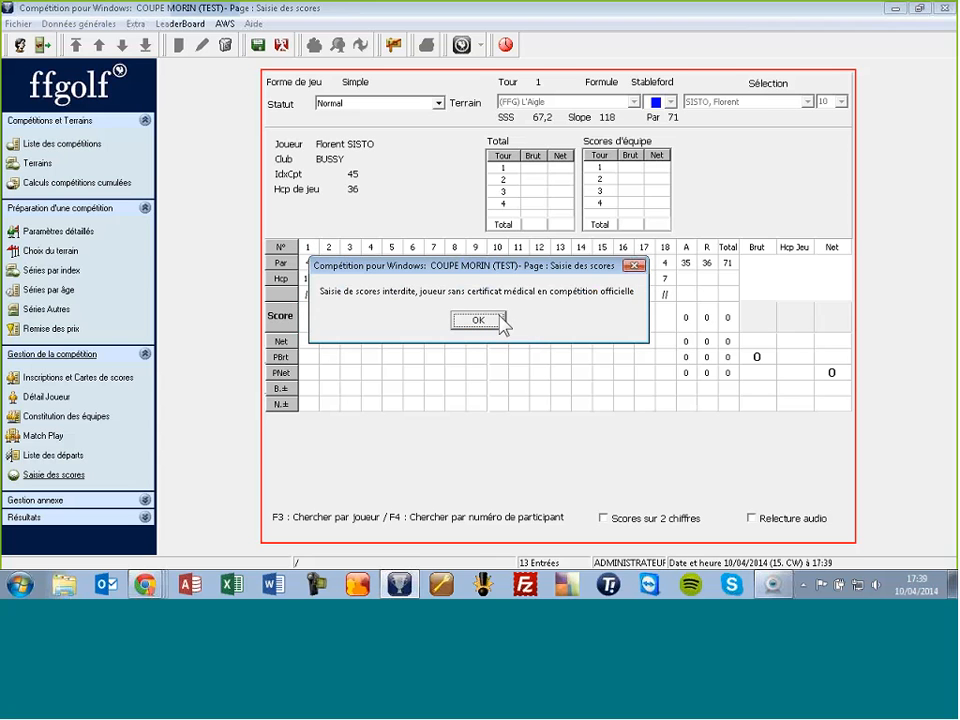
left_click(480, 320)
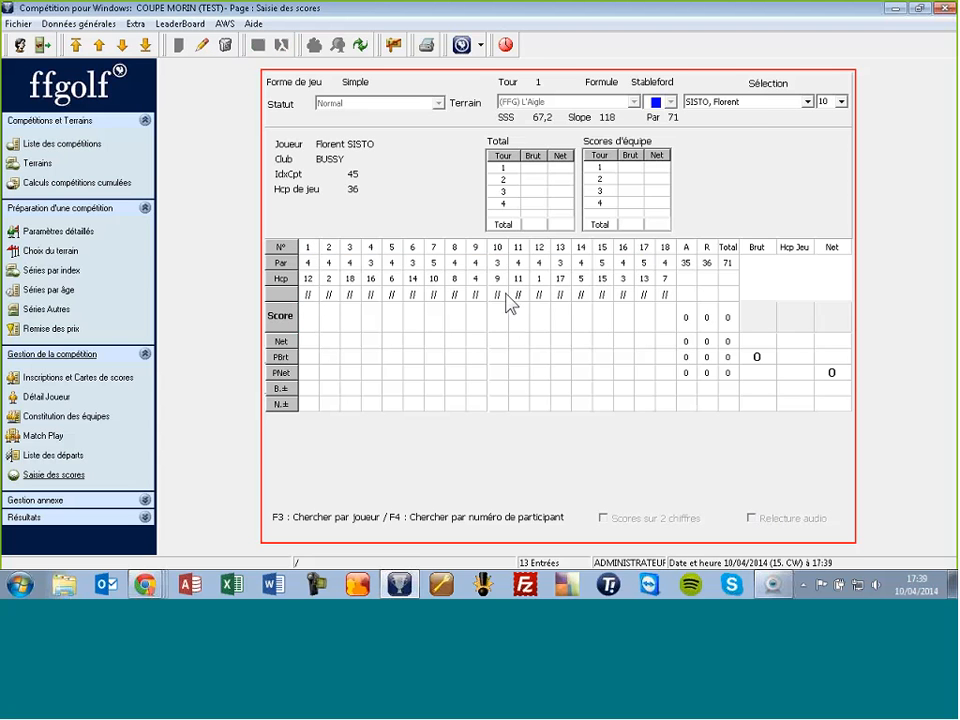
key("F3")
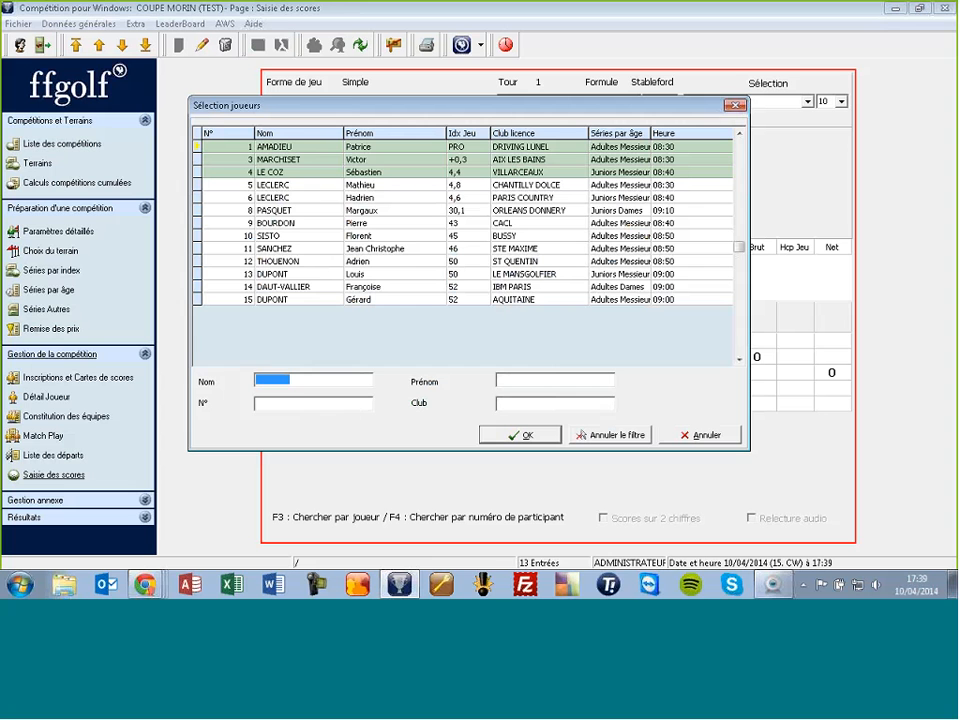
double_click(336, 186)
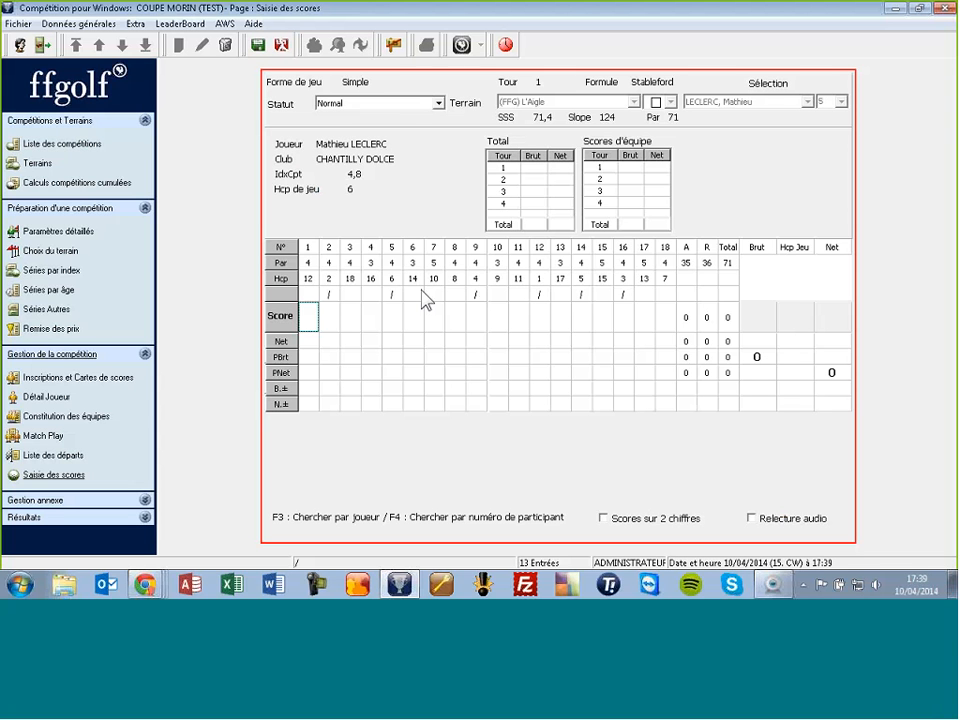
key("Right")
type("6 4 6 5")
key("Tab")
type("6 5 4")
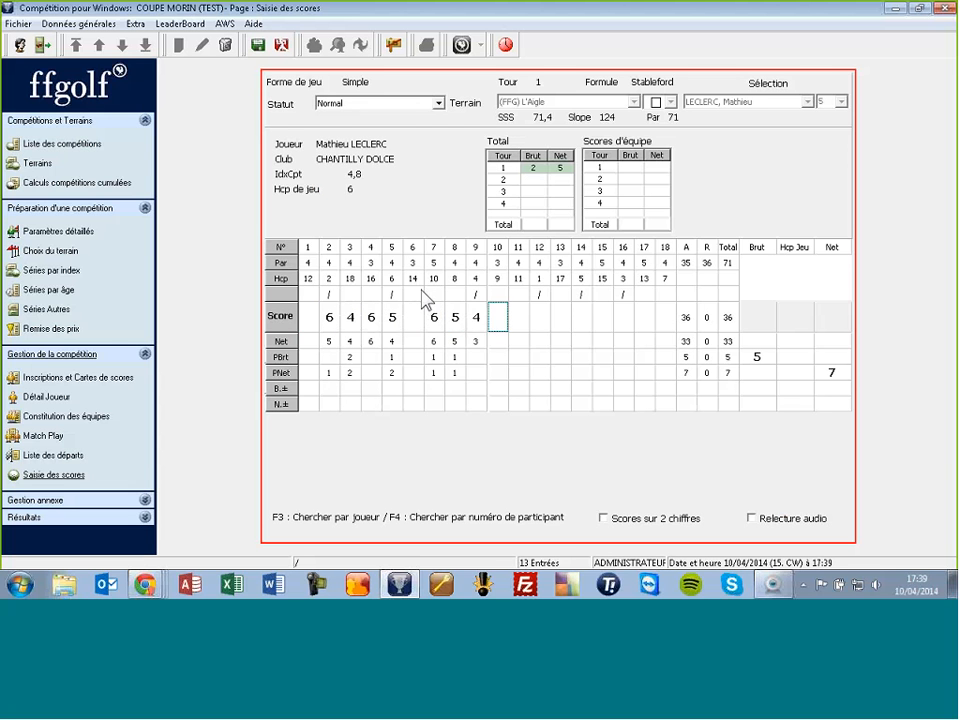
key("Tab")
key("Tab")
type("6465")
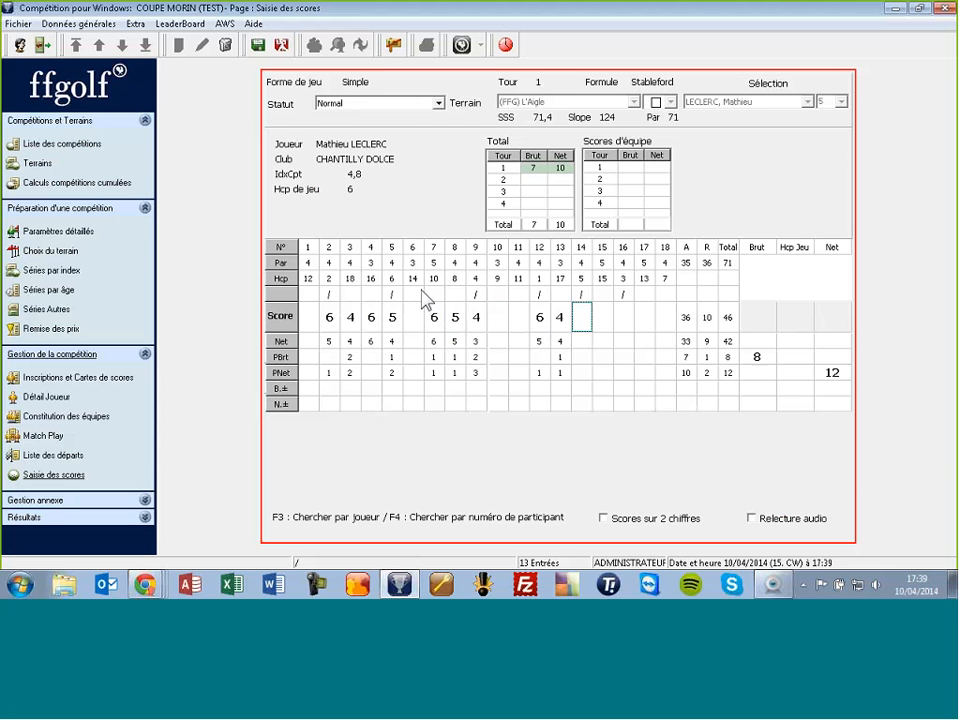
key("Tab")
key("Tab")
type("5")
key("Return")
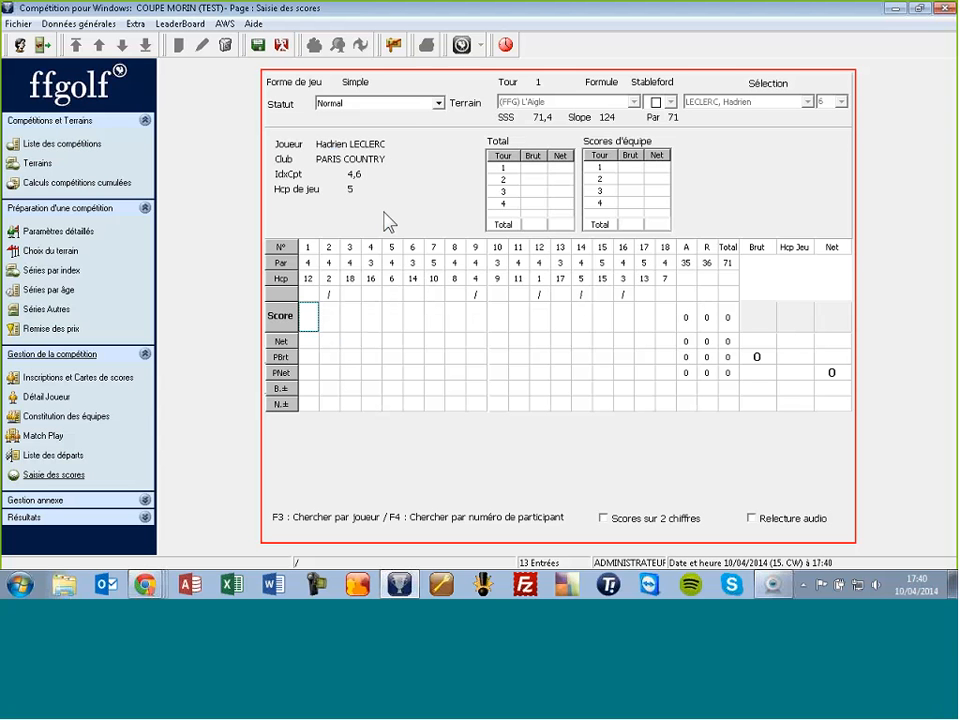
Step: Enter trial scores 1, 12, 11, 1 and 1 on holes 1 to 5
type("1")
key("Return")
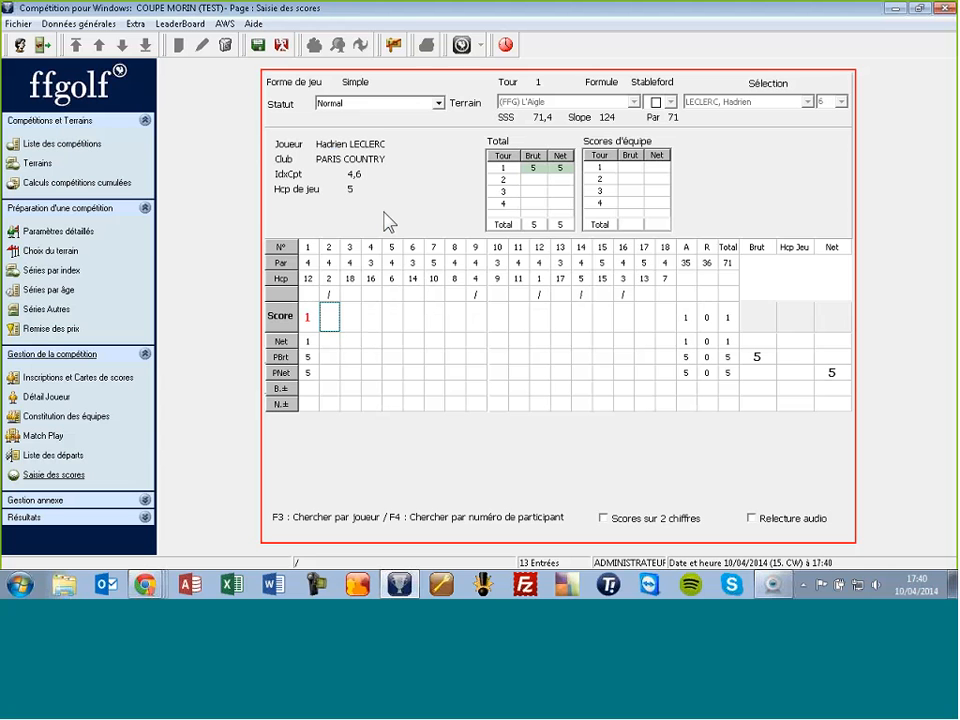
type("12")
key("Return")
type("11")
key("Return")
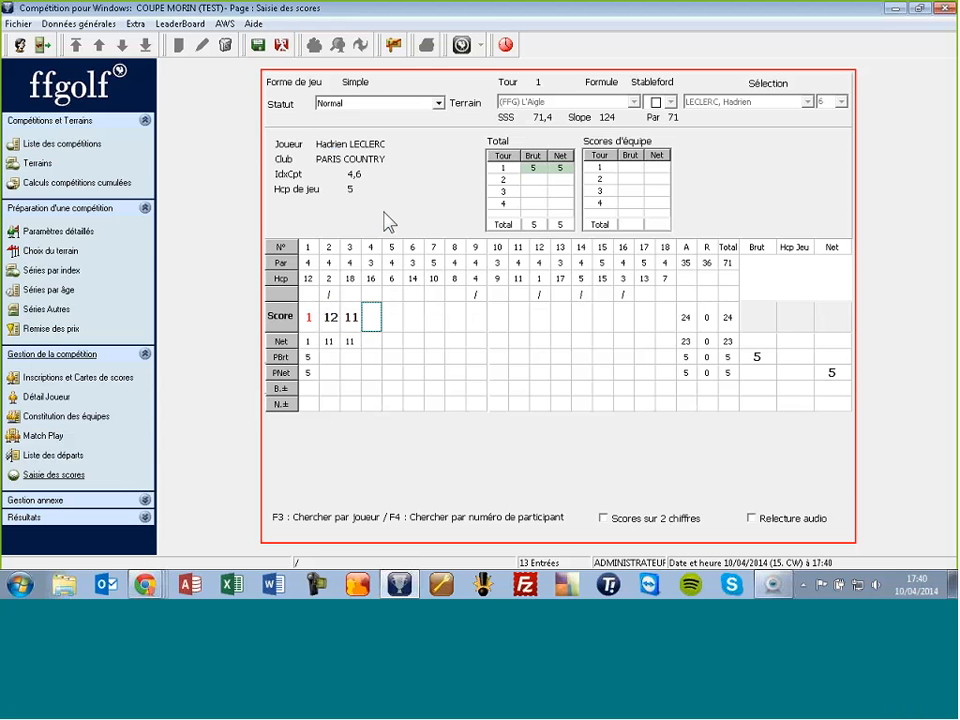
type("1")
key("Return")
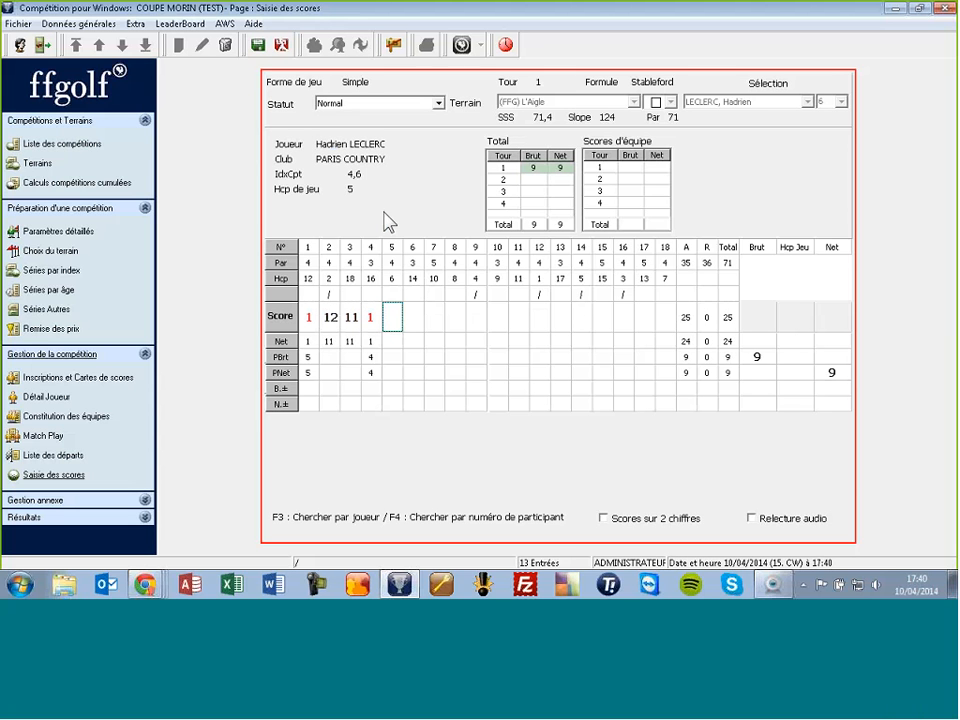
type("1")
key("Return")
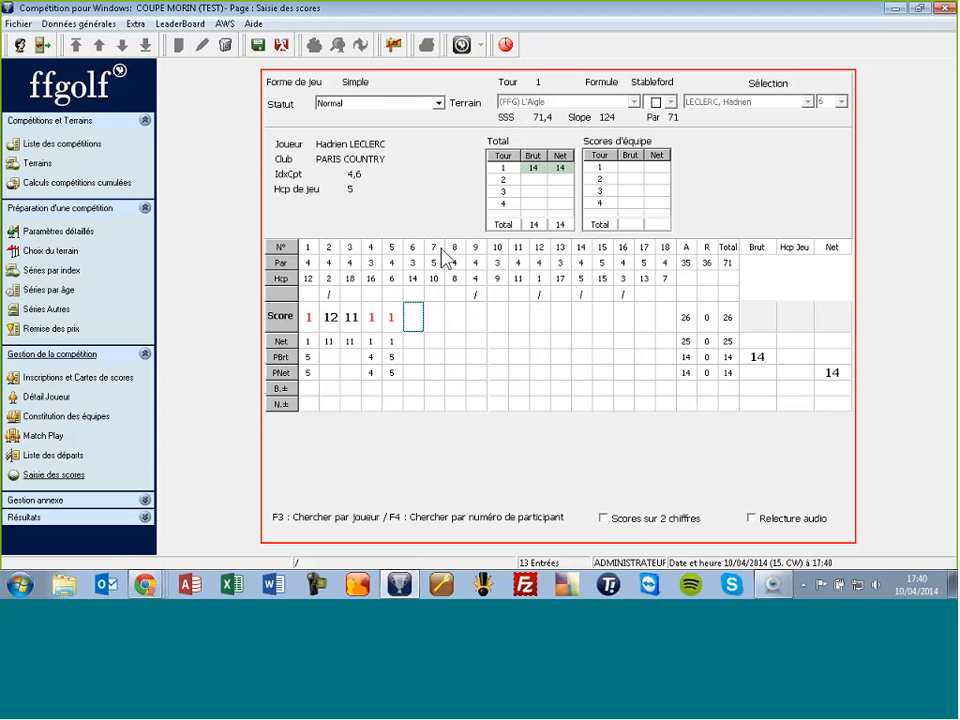
Step: Enable 'Scores sur 2 chiffres', enter 23 on hole 6, then discard the card's scores
left_click(604, 519)
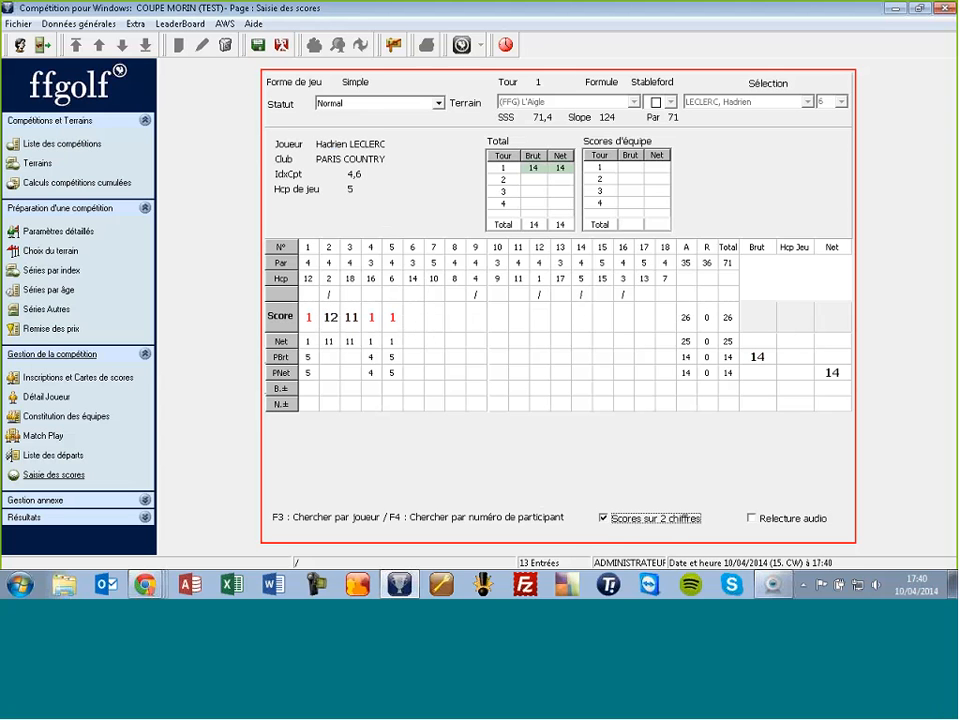
left_click(410, 318)
type("23")
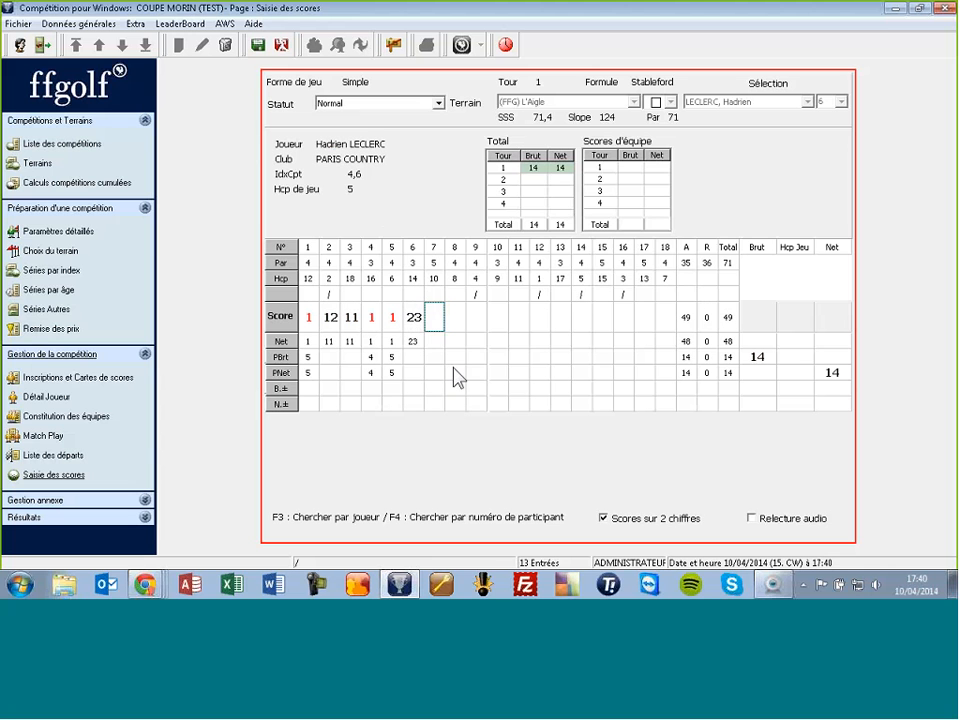
left_click(287, 46)
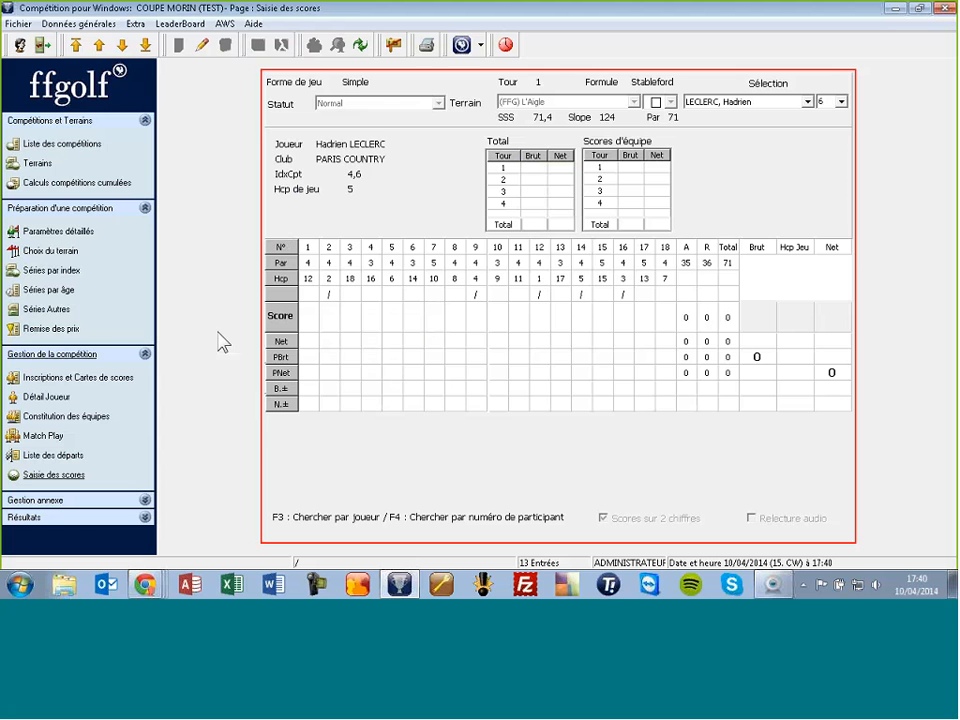
left_click(86, 380)
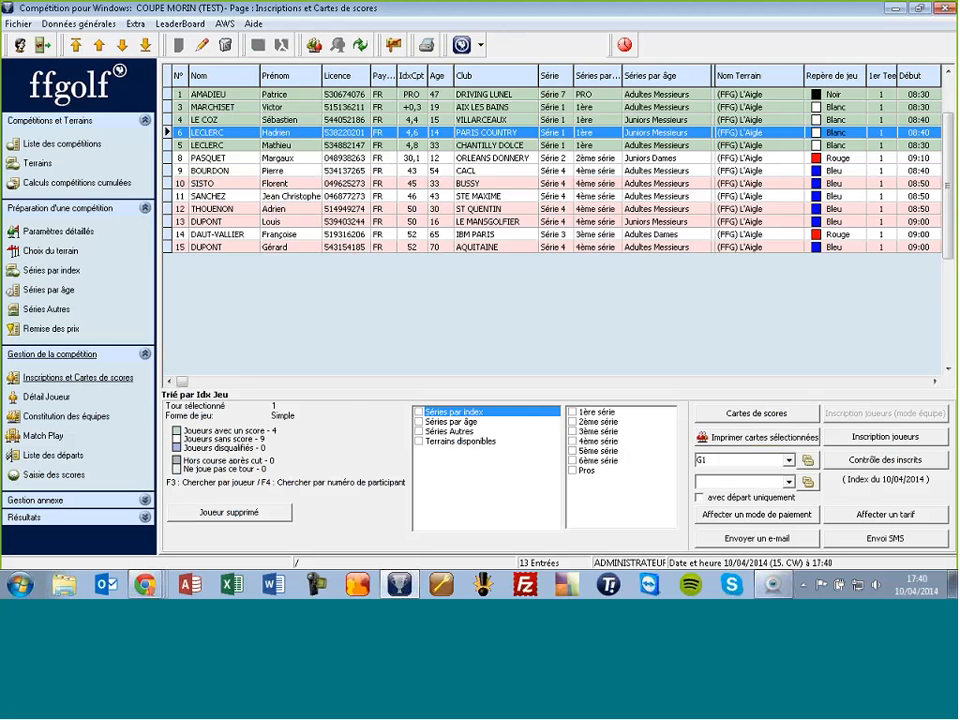
Step: Register a batch of players, sorted by Prénom, into COUPE MORIN (TEST), reaching 66 entrants
left_click(884, 437)
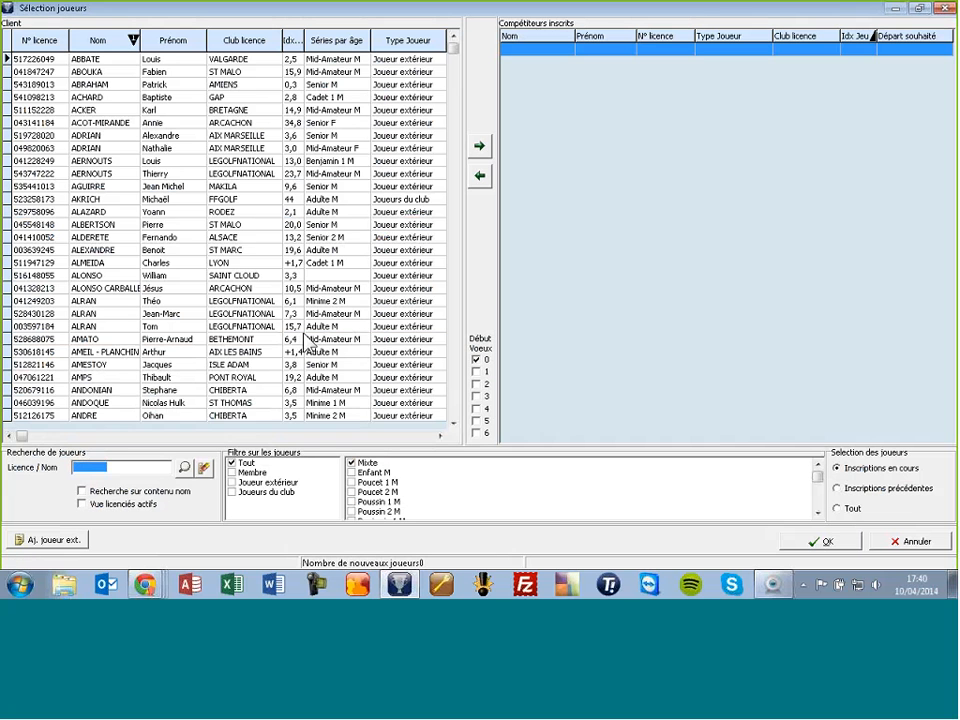
right_click(150, 45)
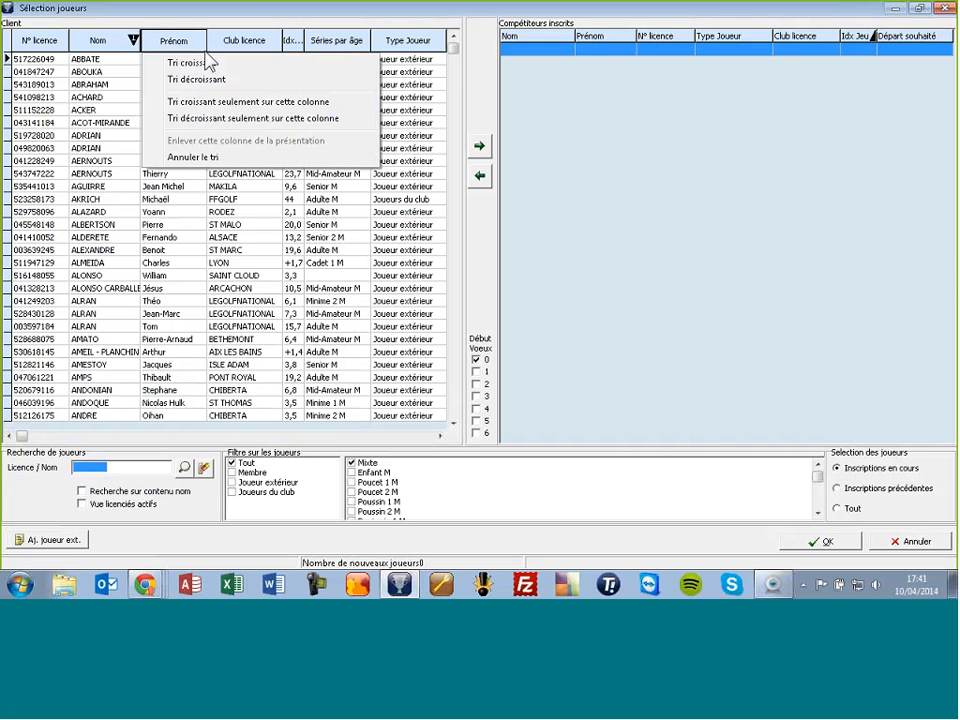
left_click(201, 81)
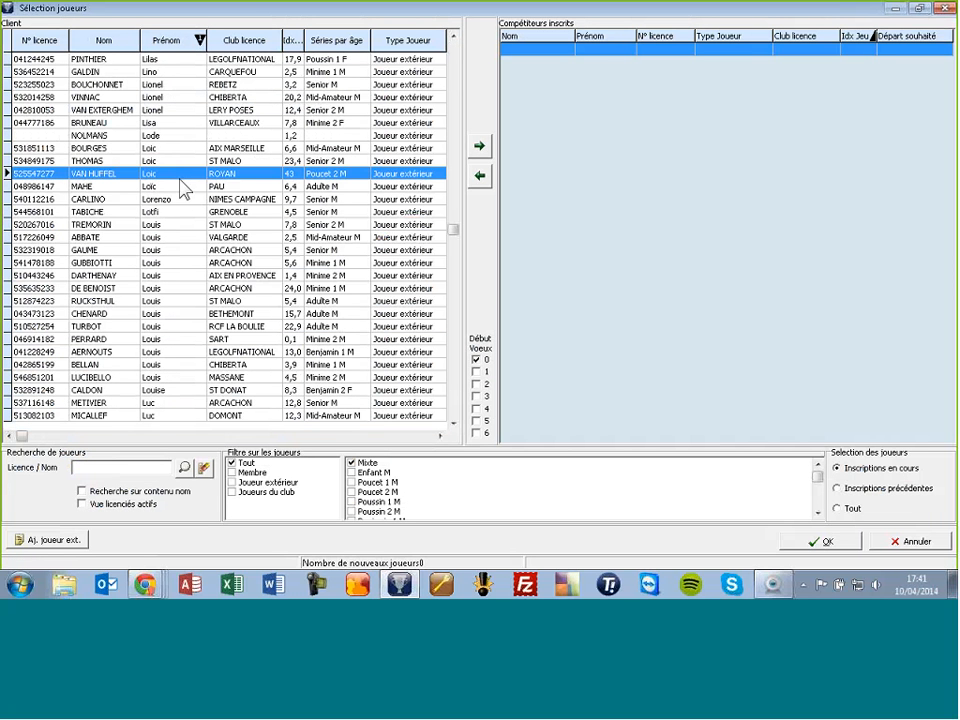
key("Return")
key("Return")
key("Return")
key("Return")
key("Return")
key("Return")
key("Return")
key("Return")
key("Return")
key("Return")
key("Return")
key("Return")
key("Return")
key("Return")
key("Return")
key("Return")
key("Return")
key("Return")
key("Return")
key("Return")
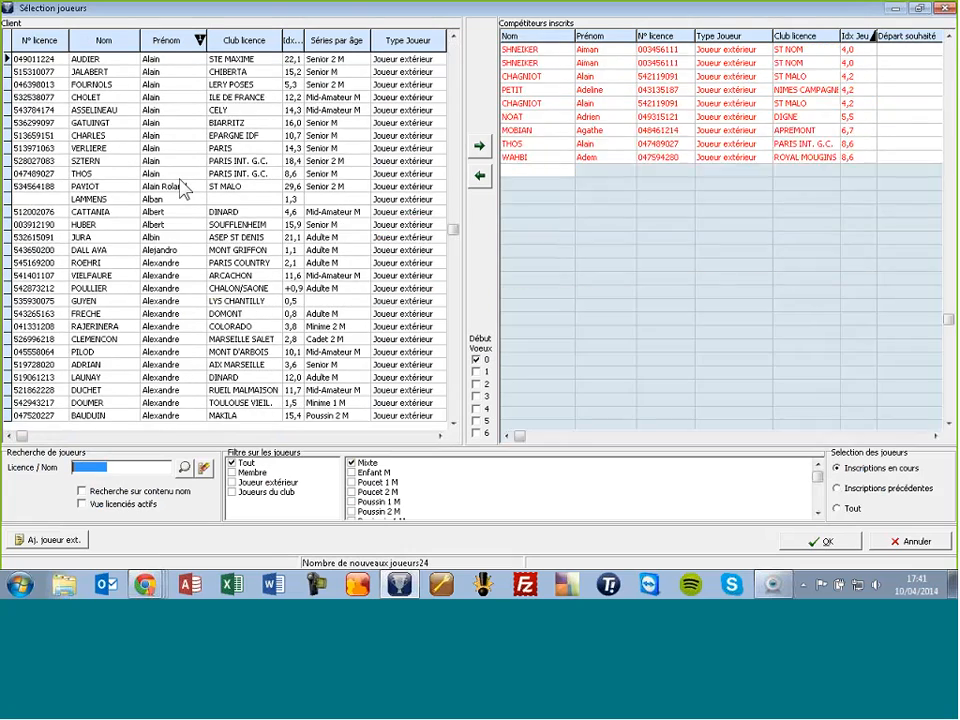
key("Return")
key("Return")
key("Return")
key("Return")
key("Return")
key("Return")
key("Return")
key("Return")
key("Return")
key("Return")
key("Return")
key("Return")
key("Return")
key("Return")
key("Return")
key("Return")
key("Return")
key("Return")
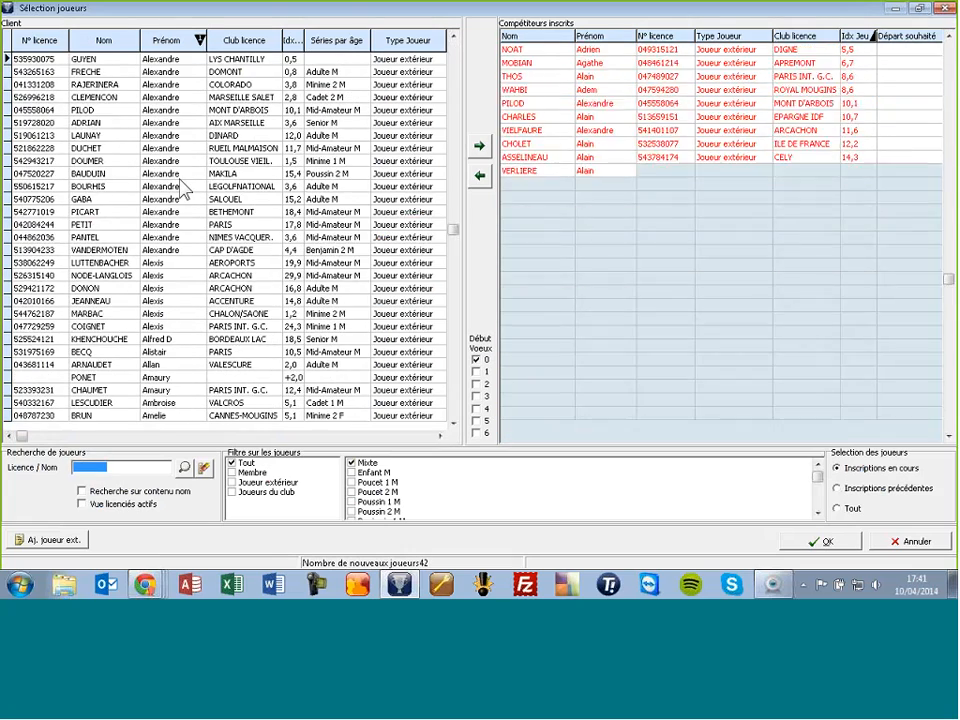
left_click(822, 541)
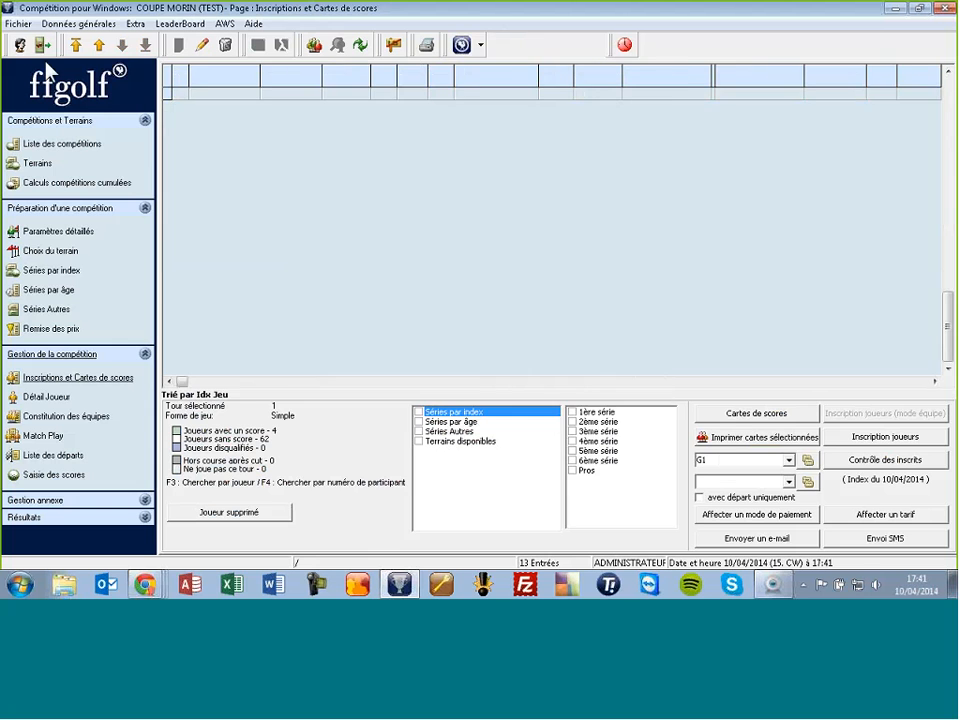
Step: Log back in as the FFGolf user with its password
left_click(19, 46)
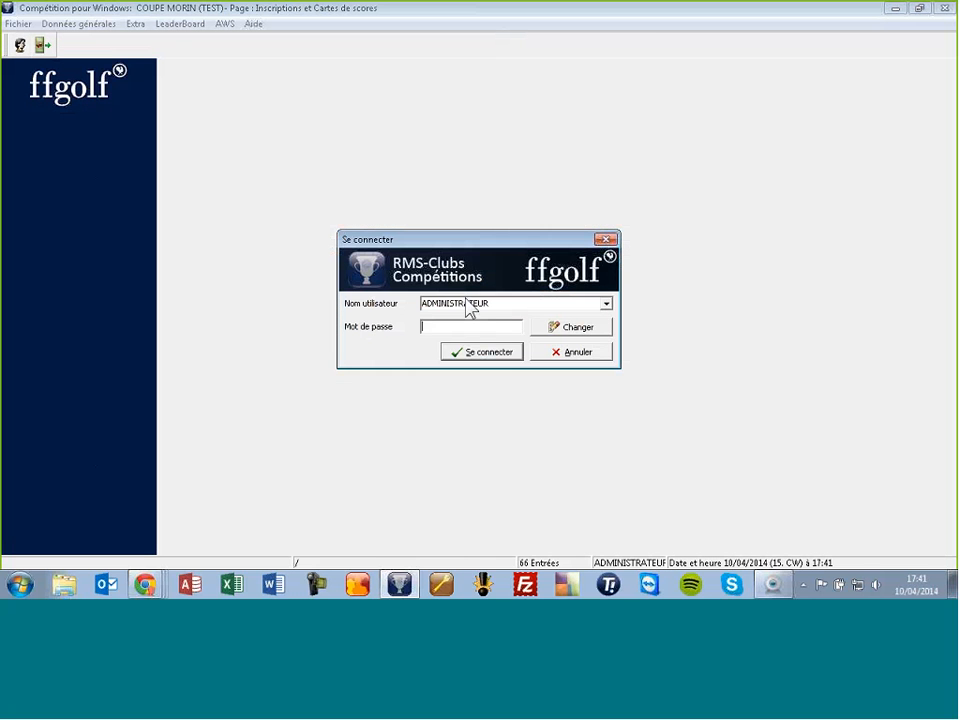
left_click(470, 304)
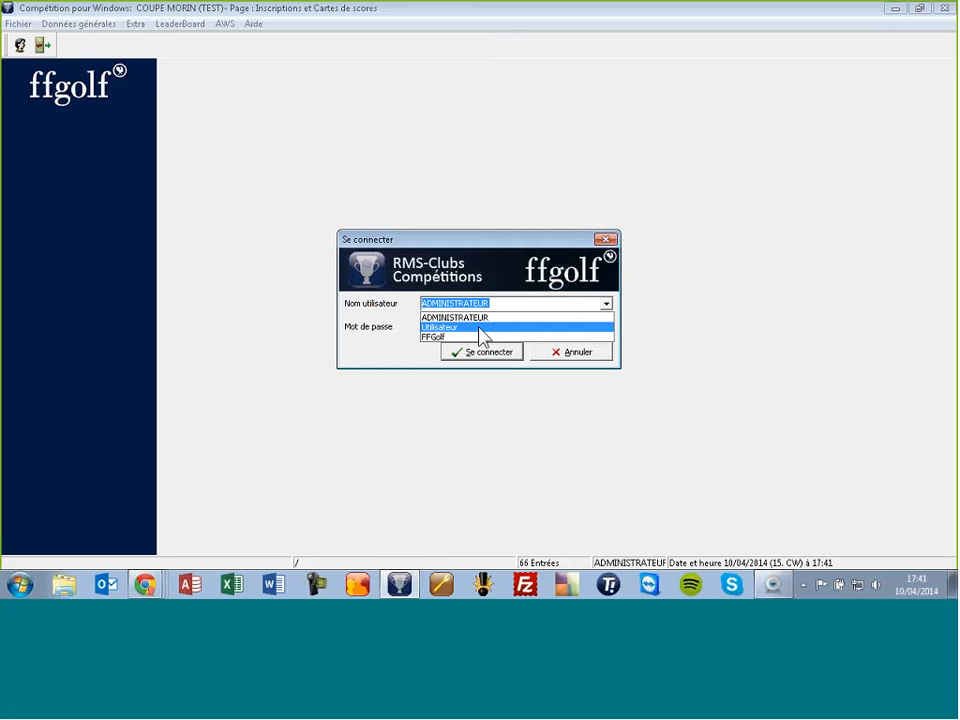
left_click(481, 337)
left_click(465, 327)
type("ffgolf")
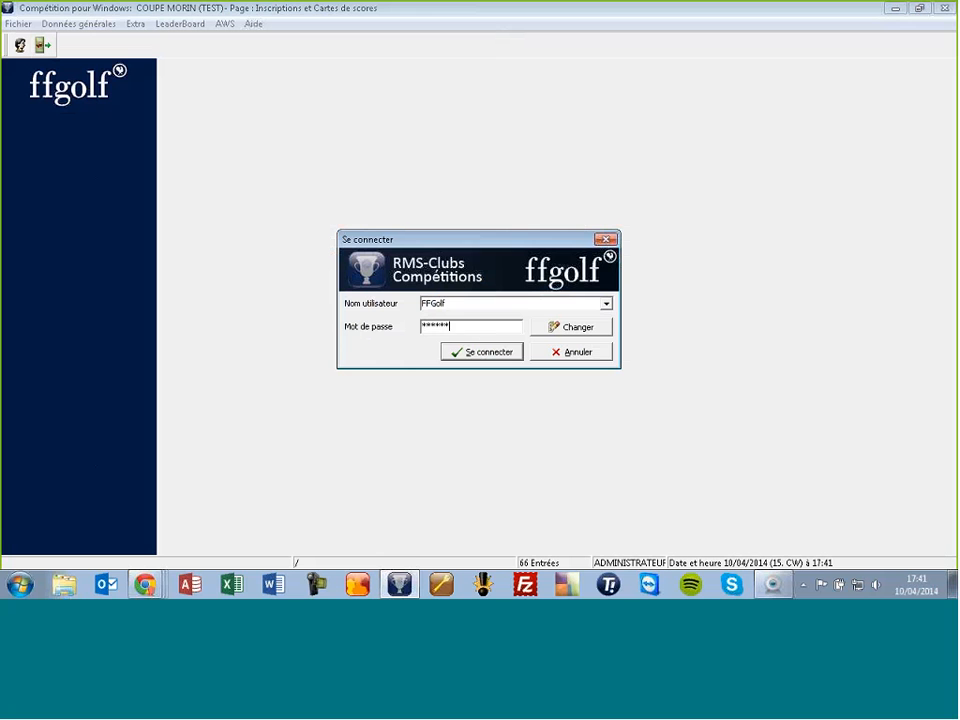
type("***")
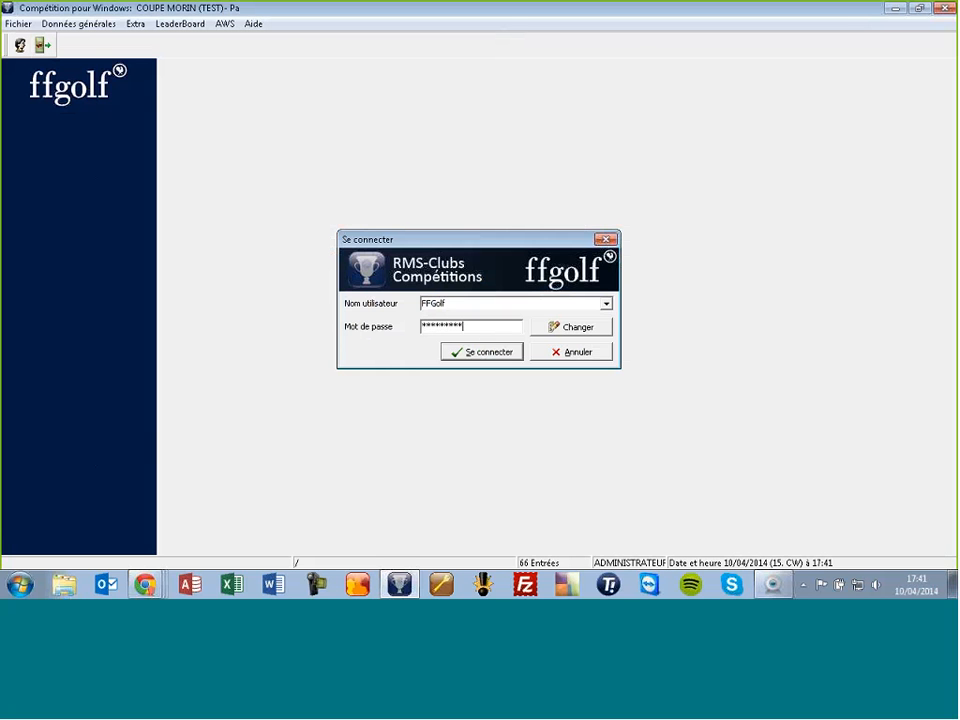
key("Return")
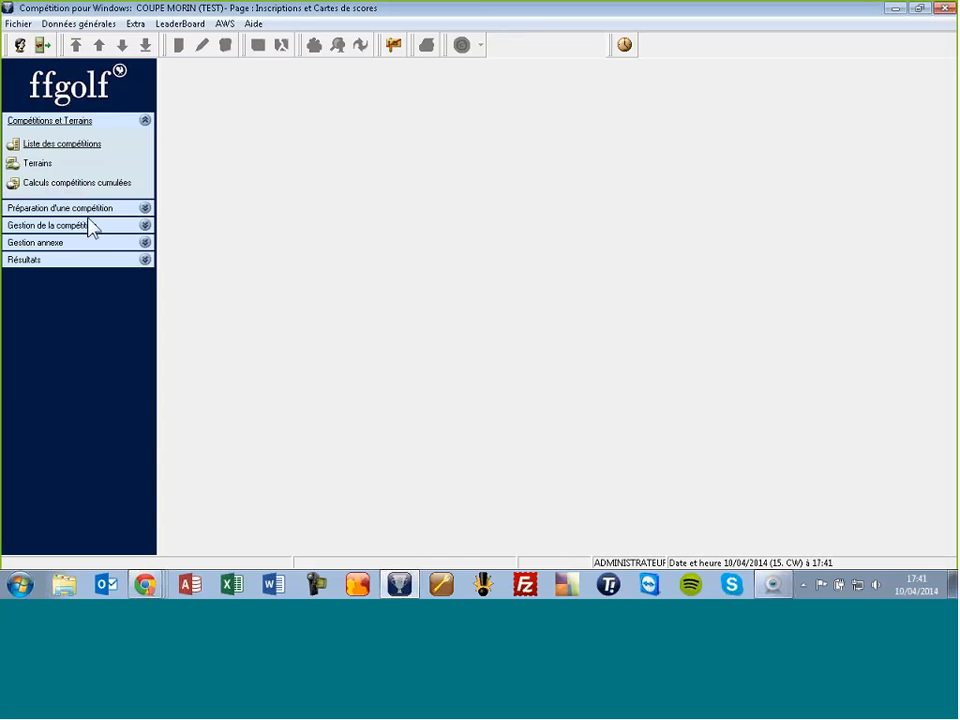
Step: Generate random test results for all COUPE MORIN (TEST) entrants via 'Résultats aléatoires pour test'
left_click(91, 225)
left_click(88, 250)
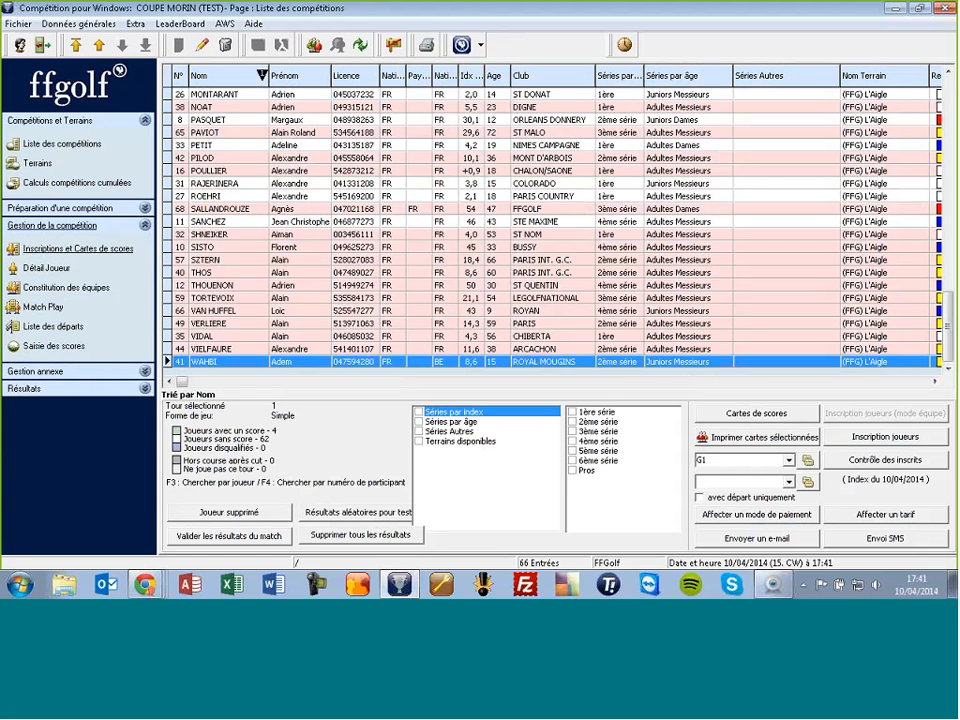
left_click(358, 515)
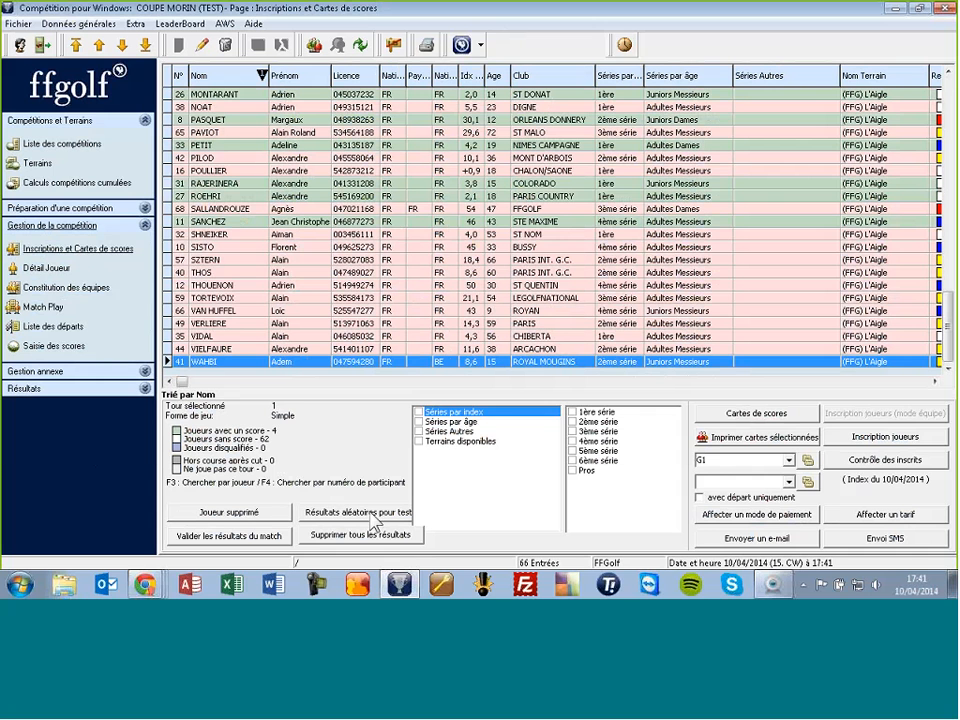
left_click(96, 386)
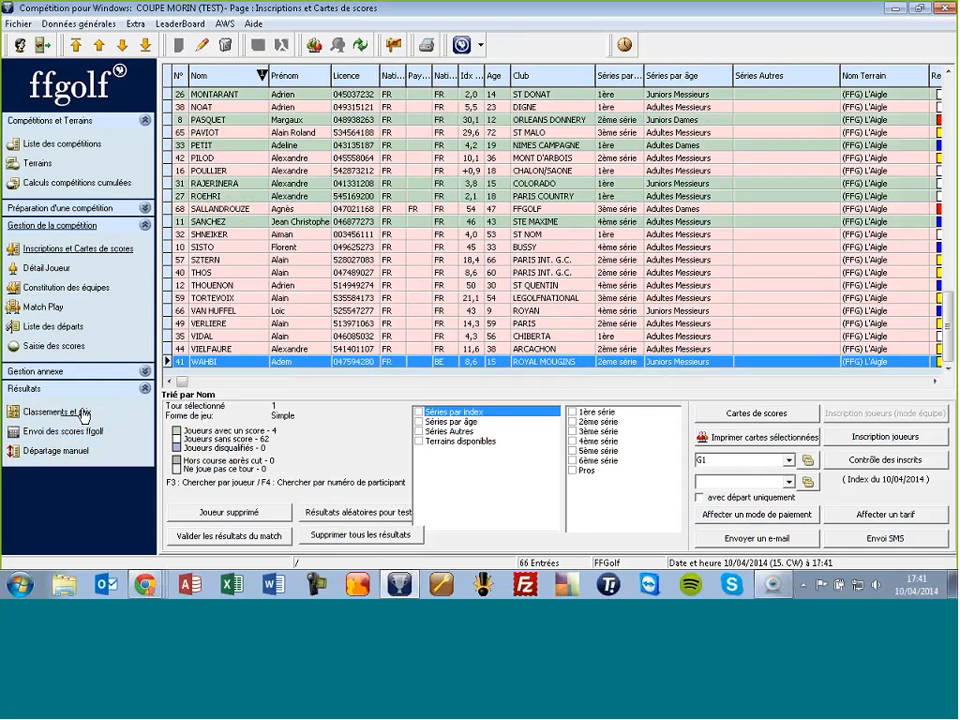
Step: Show the Classements et prix ranking for 1ère série, Messieurs, Net
left_click(74, 412)
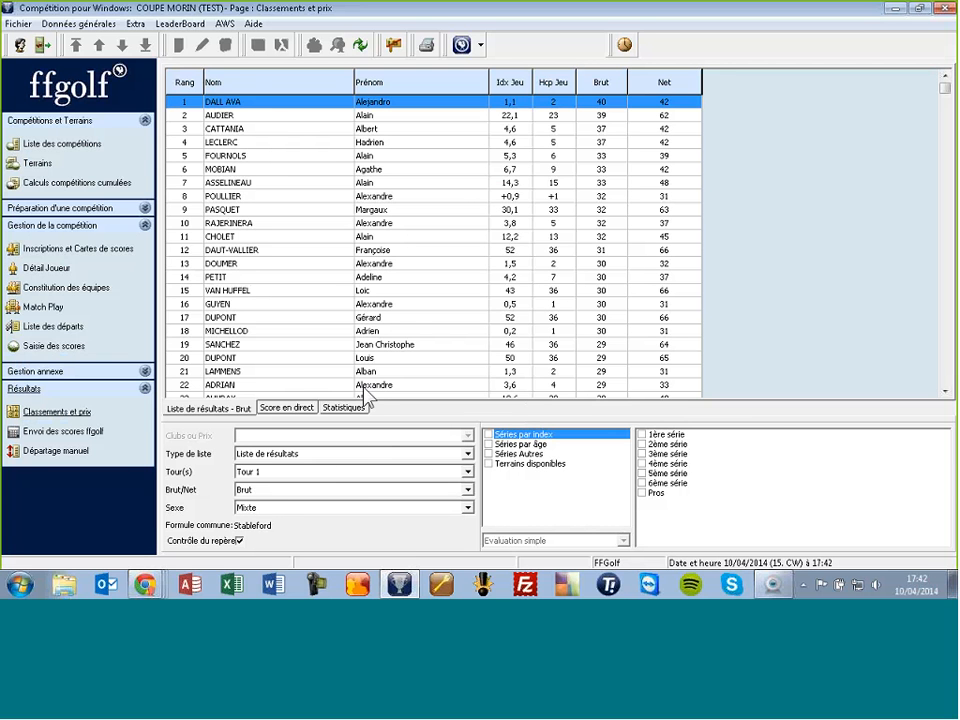
left_click(644, 434)
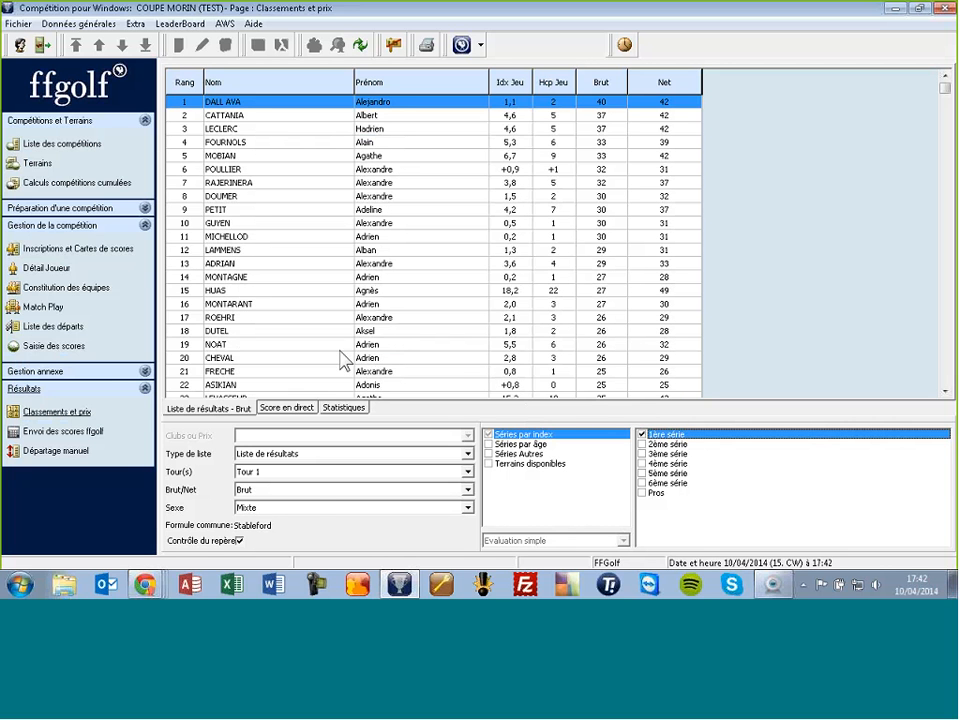
left_click(325, 515)
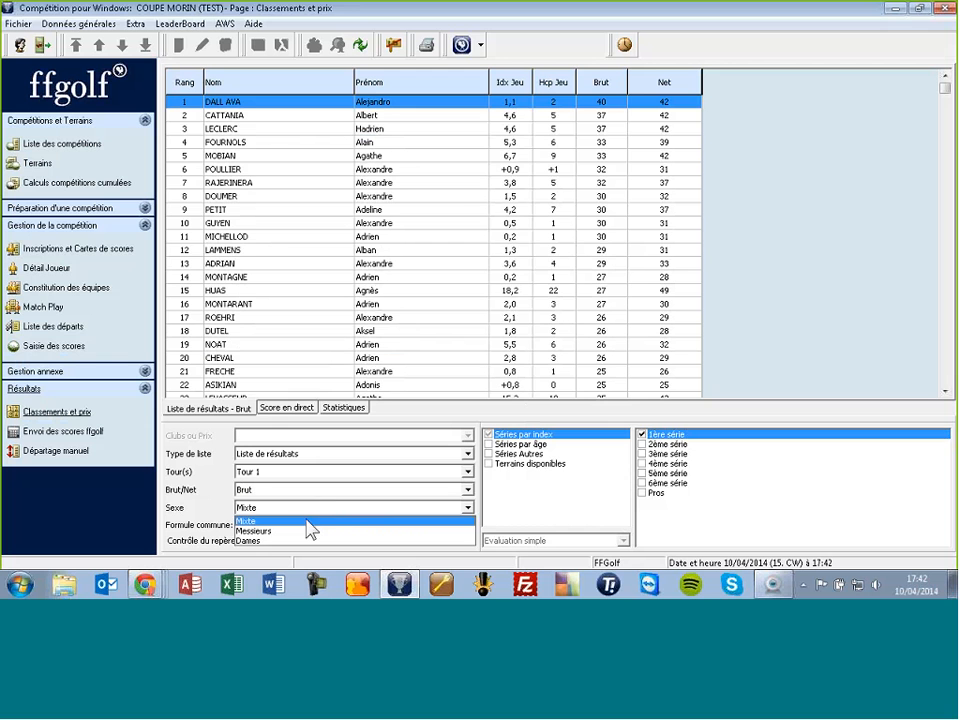
left_click(308, 532)
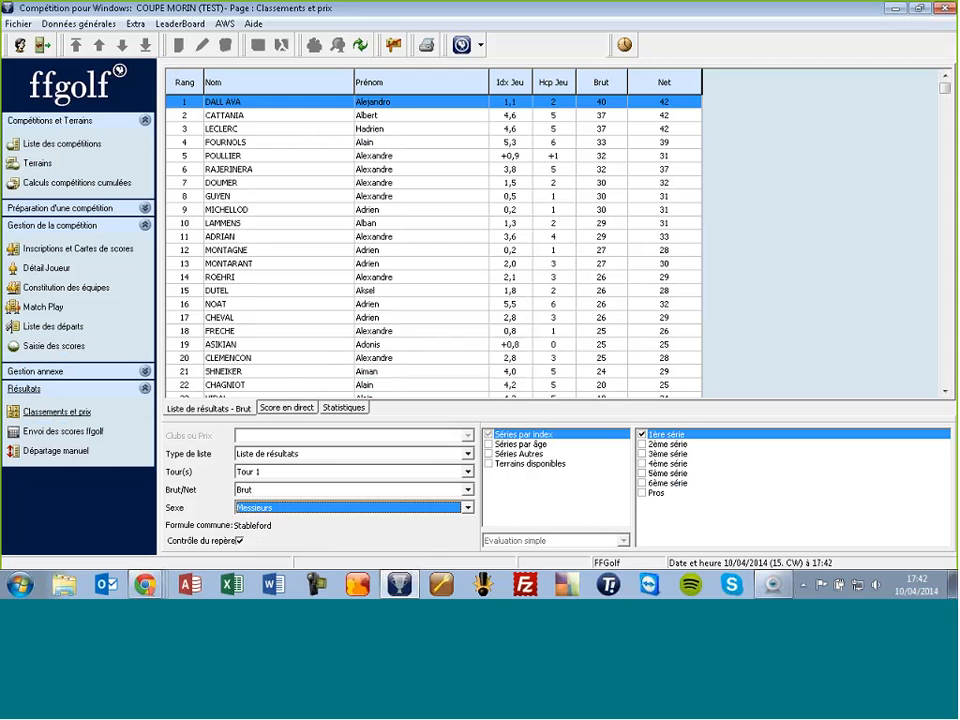
left_click(248, 489)
left_click(262, 513)
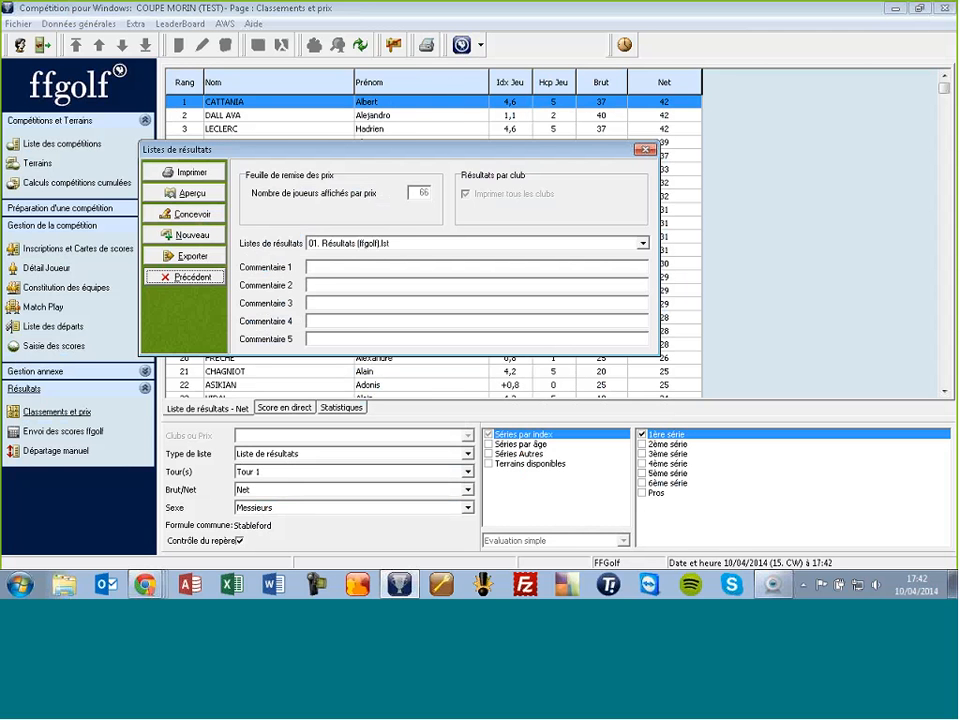
Step: Preview the Classement Net sheet with layout 01. Résultats (ffgolf).lst at page width, then close it
left_click(456, 244)
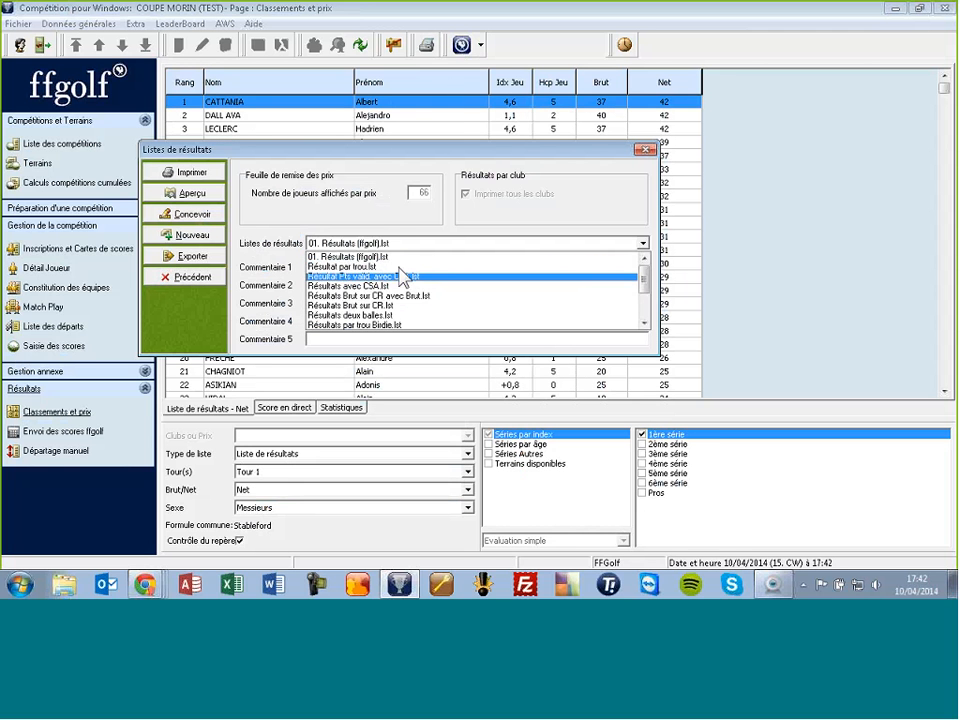
left_click(407, 252)
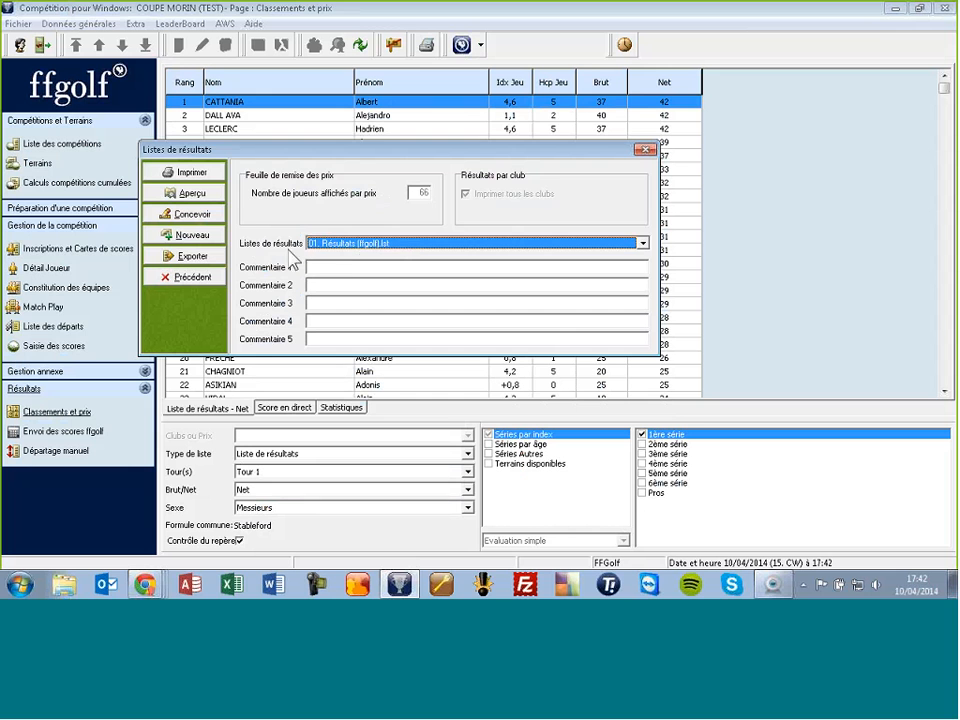
left_click(186, 193)
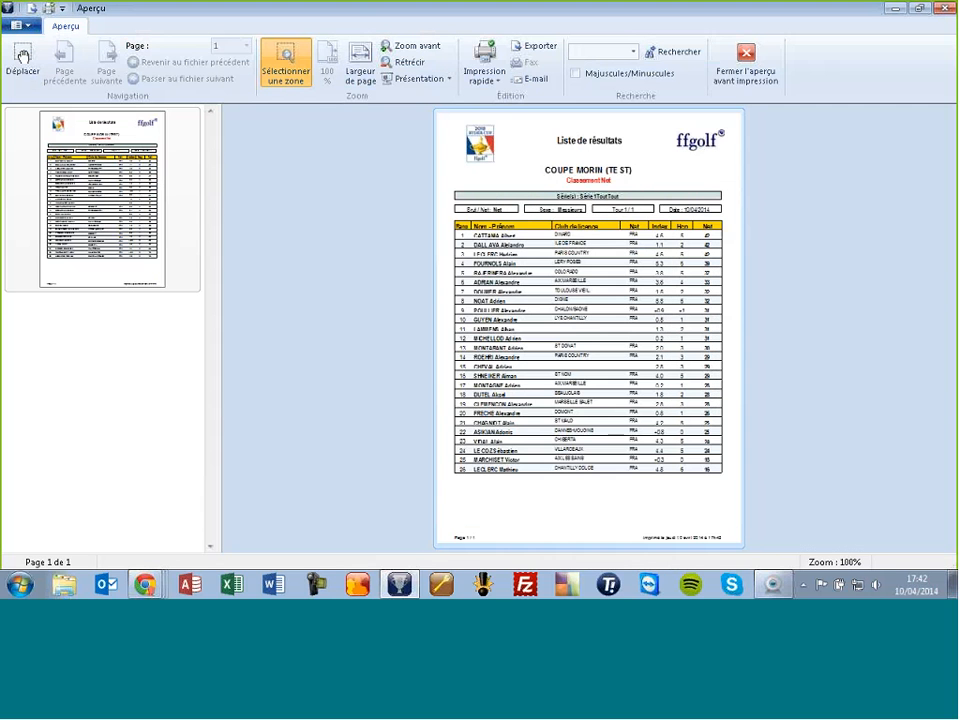
left_click(362, 68)
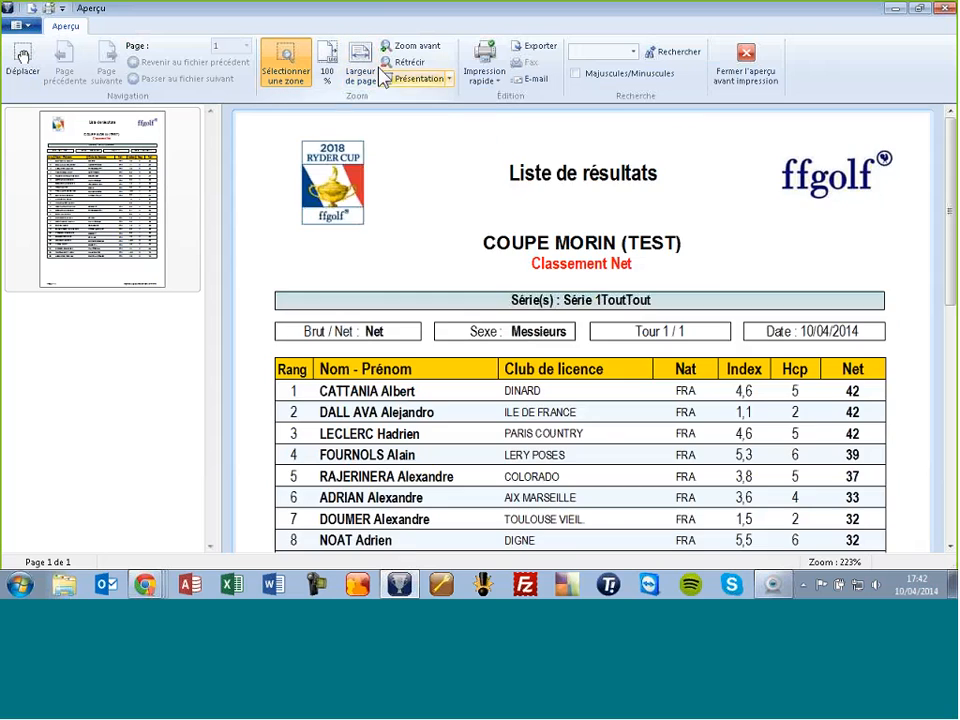
scroll(602, 274, "down", 5)
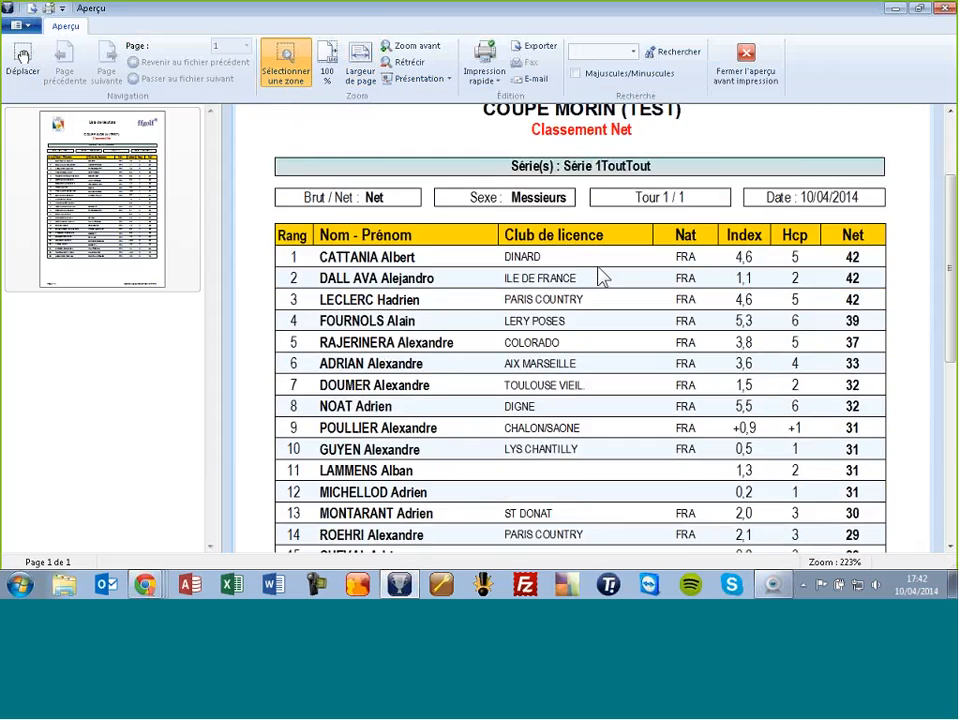
scroll(602, 274, "down", 3)
scroll(602, 274, "up", 6)
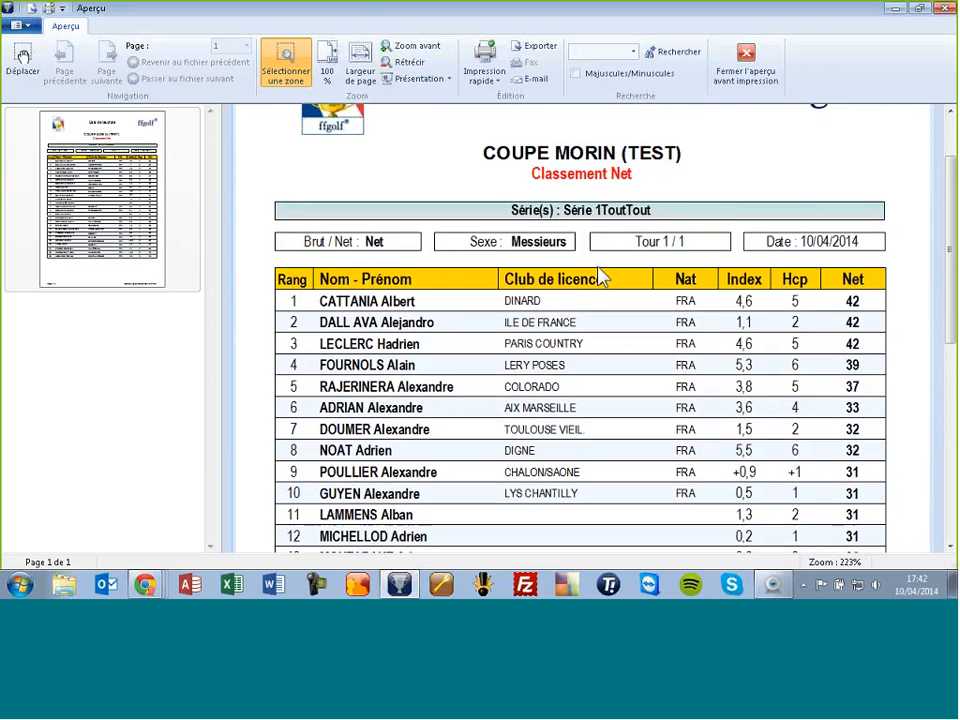
scroll(602, 277, "down", 1)
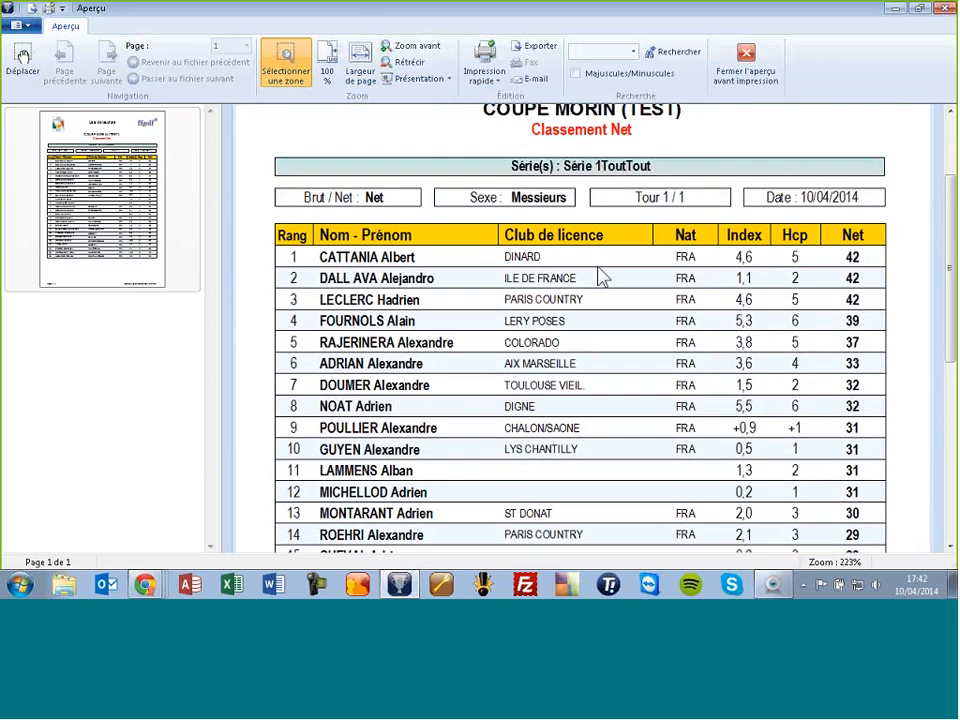
left_click(746, 62)
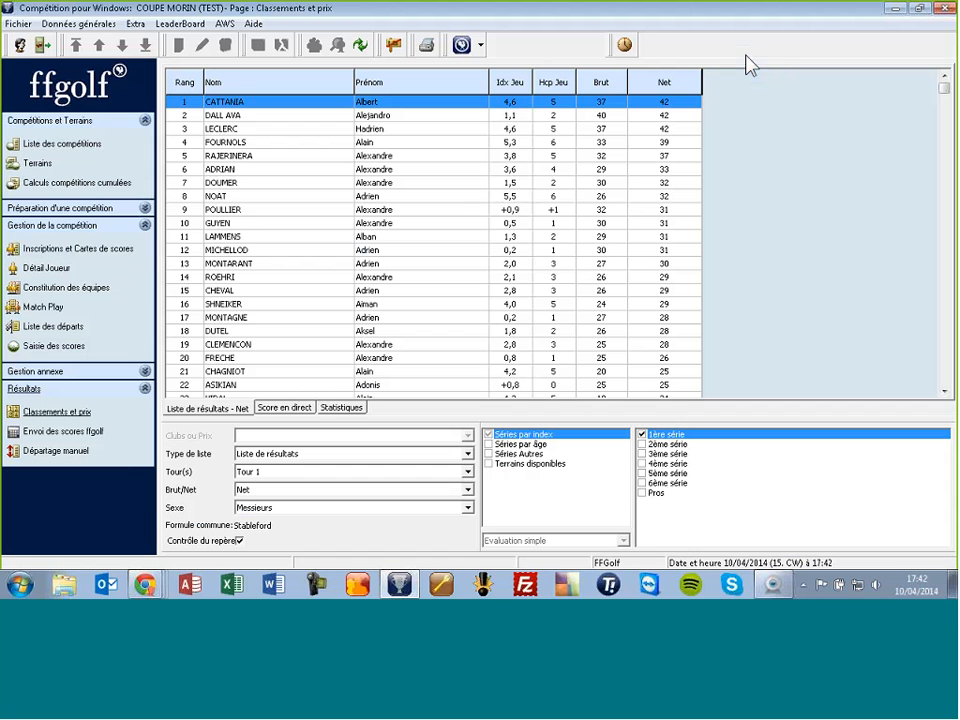
left_click(456, 199)
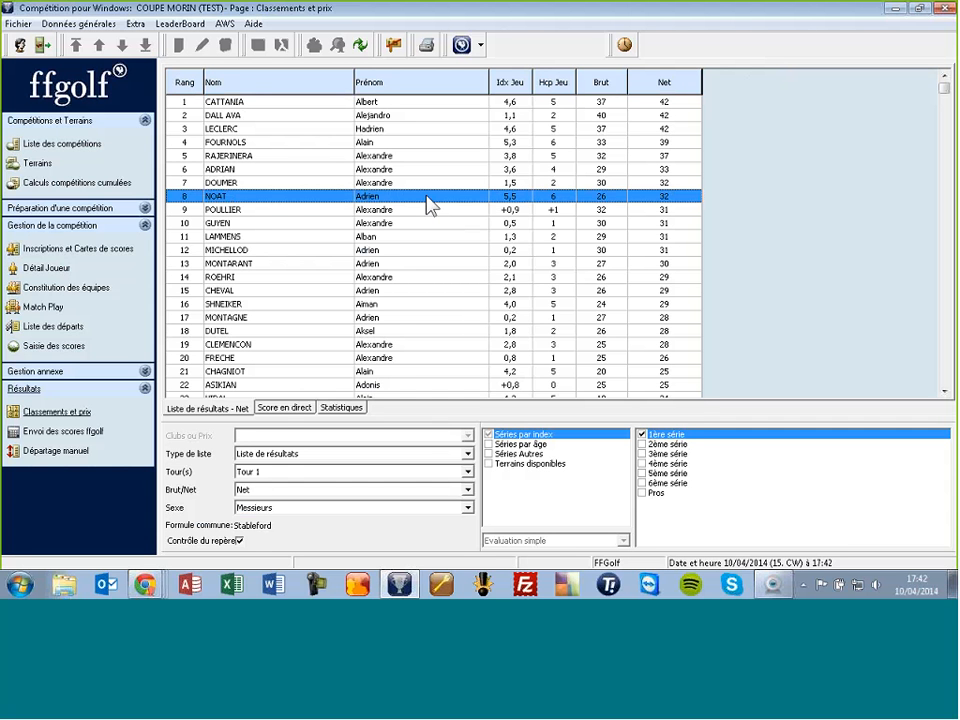
Step: Run the 6. Publication des classements transfer to ffgolf and close the transfer window
left_click(461, 47)
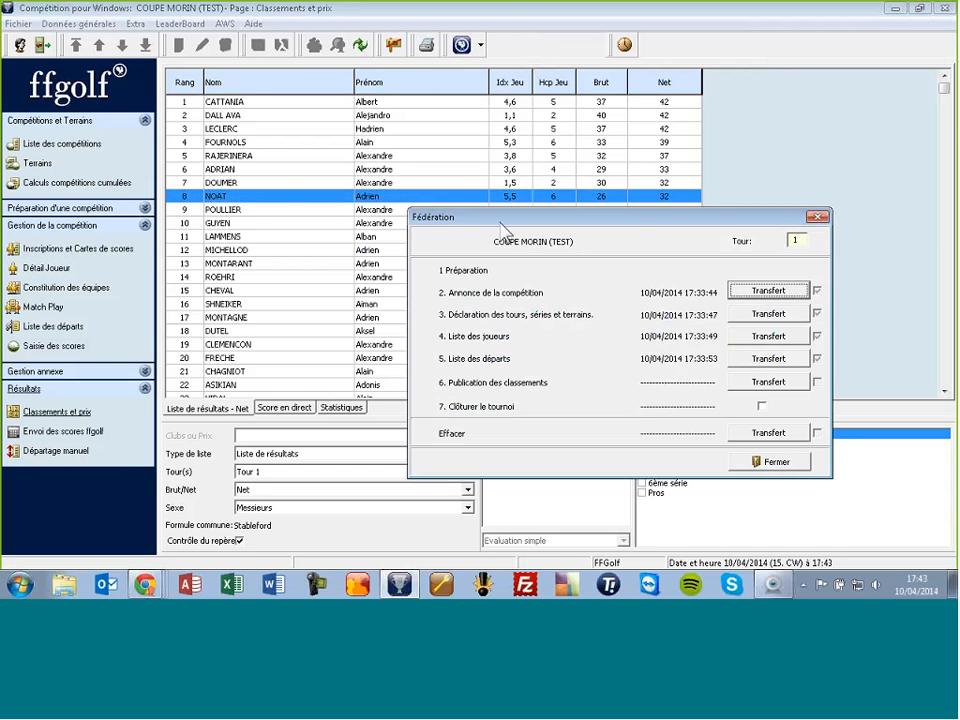
left_click_drag(501, 221, 337, 95)
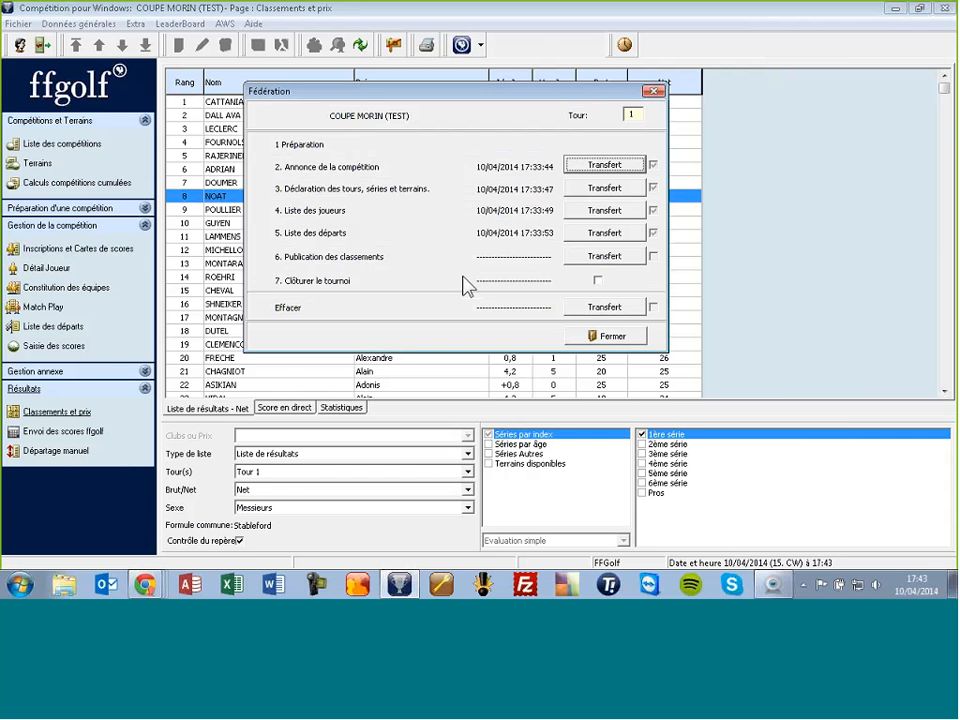
left_click(598, 258)
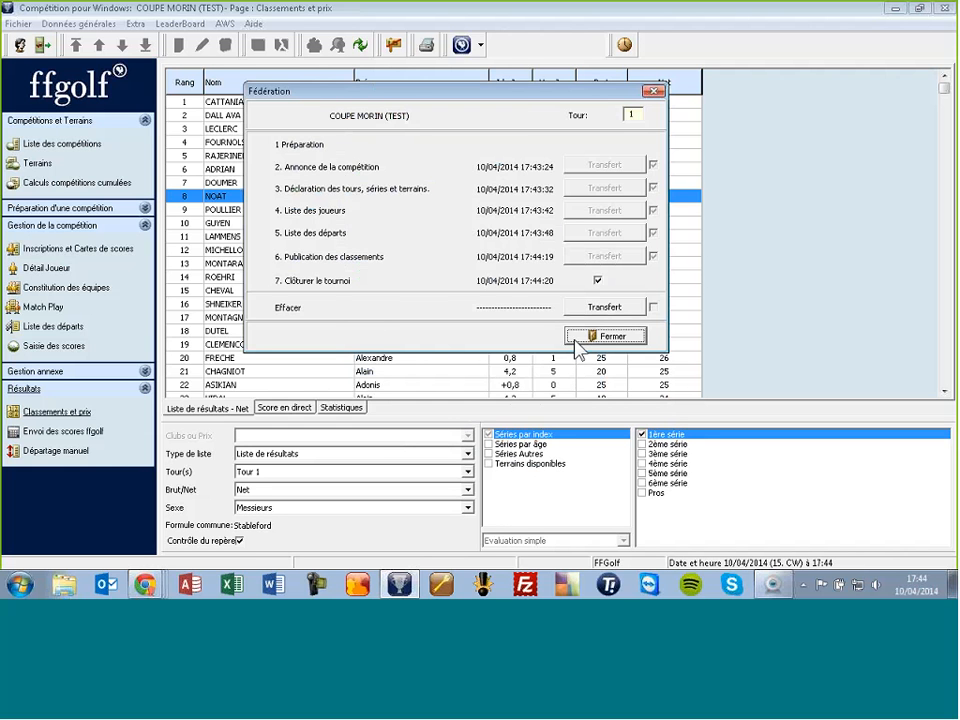
left_click(582, 335)
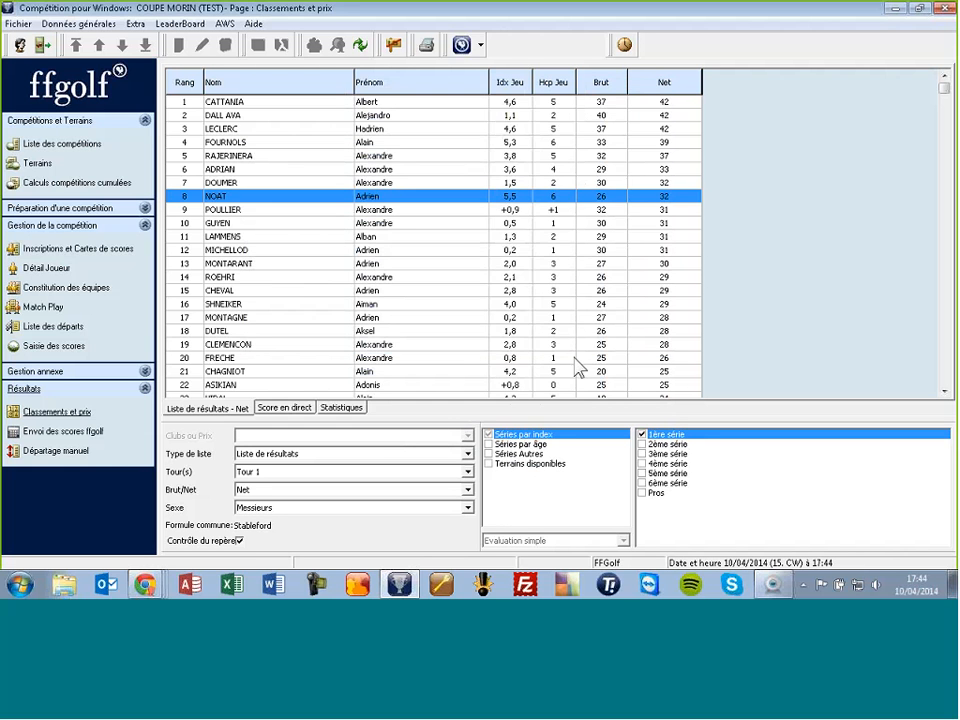
left_click(147, 585)
Step: In the Extranet, check Mes résultats lists COUPE MORIN (TEST) as Définitif and open its public results
left_click(127, 530)
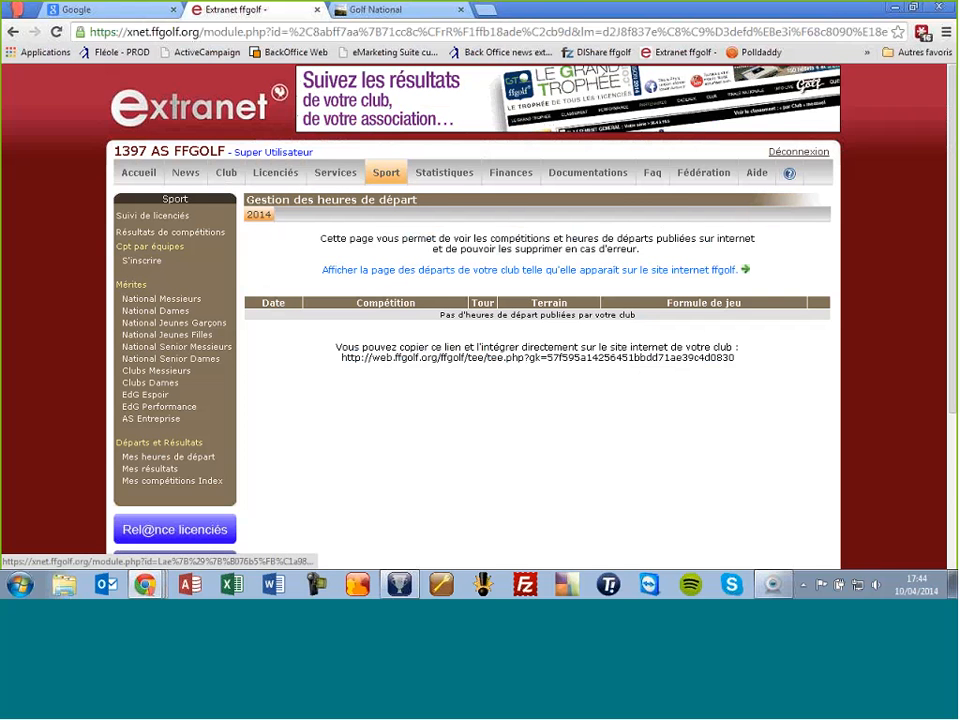
left_click(165, 470)
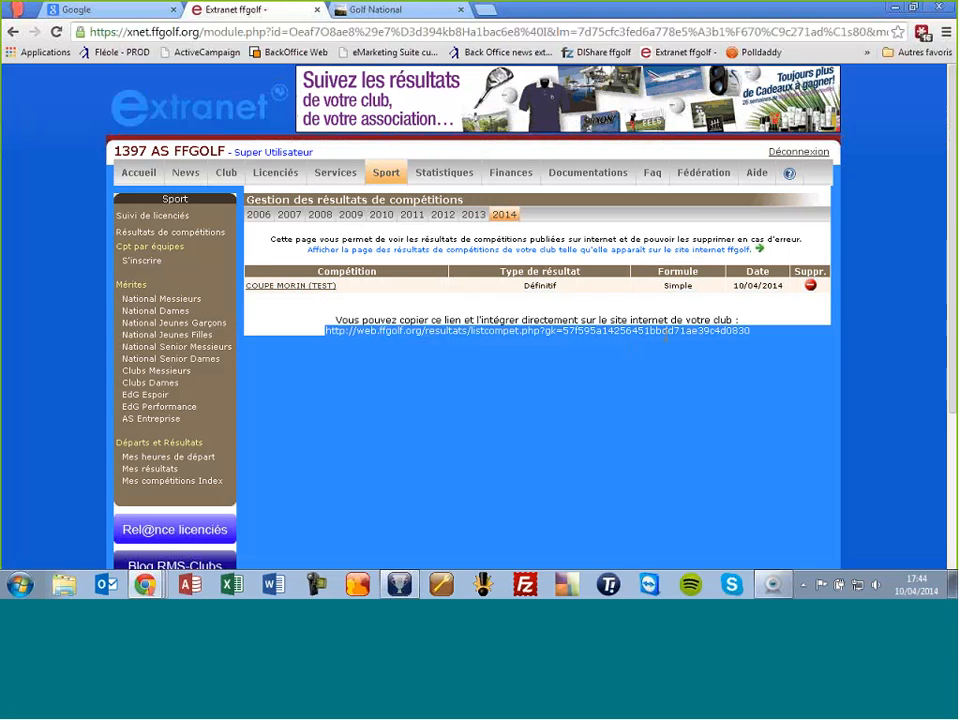
left_click_drag(337, 331, 729, 321)
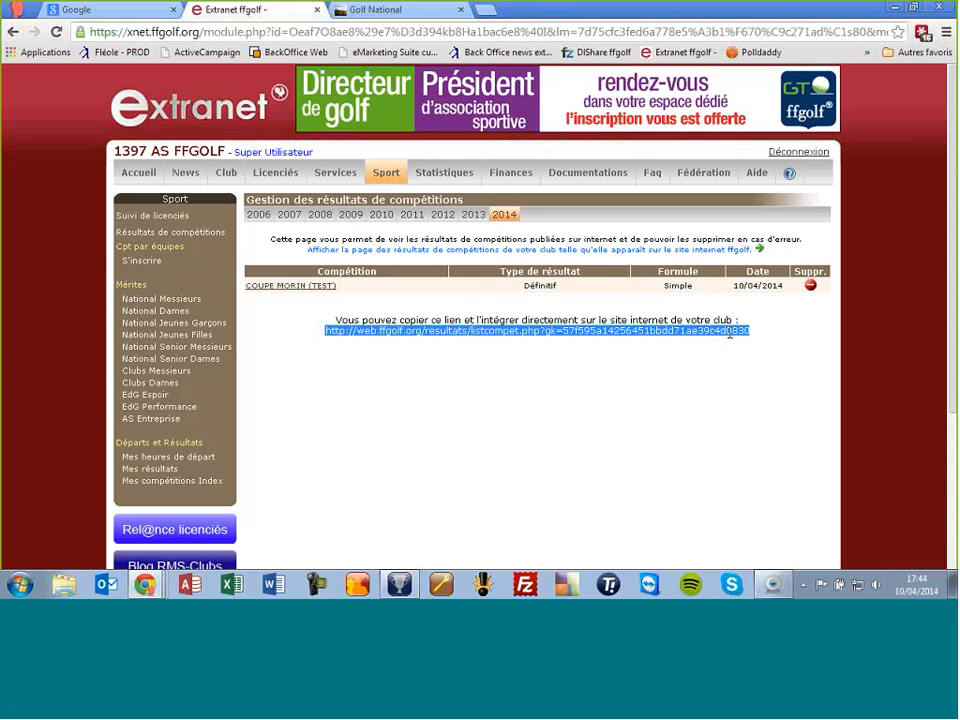
left_click(309, 290)
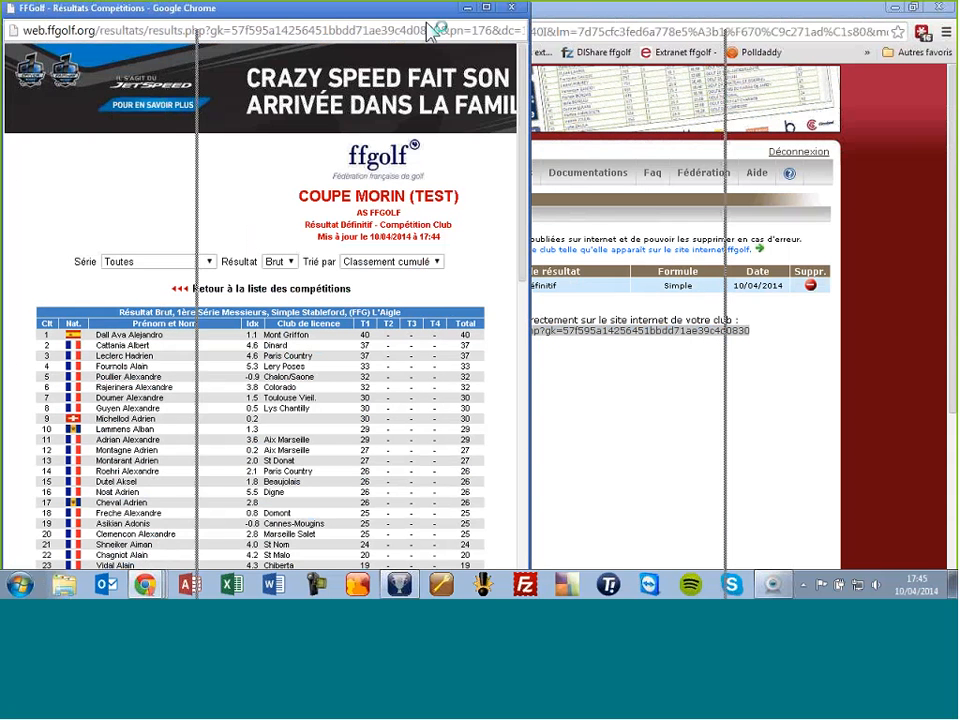
Step: Scroll through the public COUPE MORIN (TEST) results by series, close them, and return to RMS-Clubs
left_click_drag(300, 35, 497, 48)
scroll(514, 343, "down", 2)
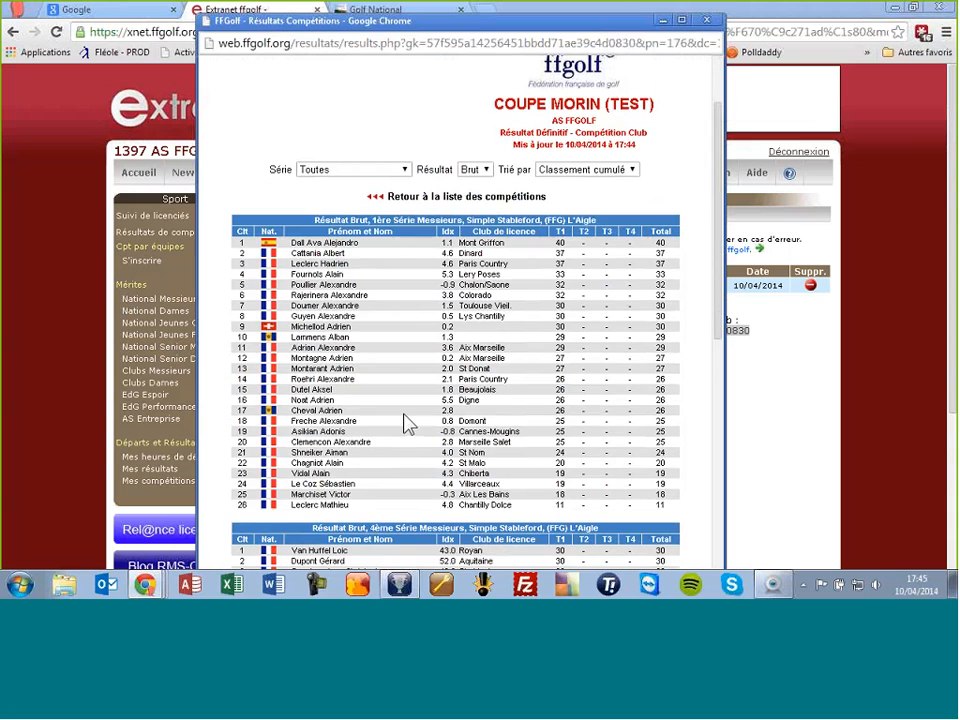
scroll(420, 365, "down", 1)
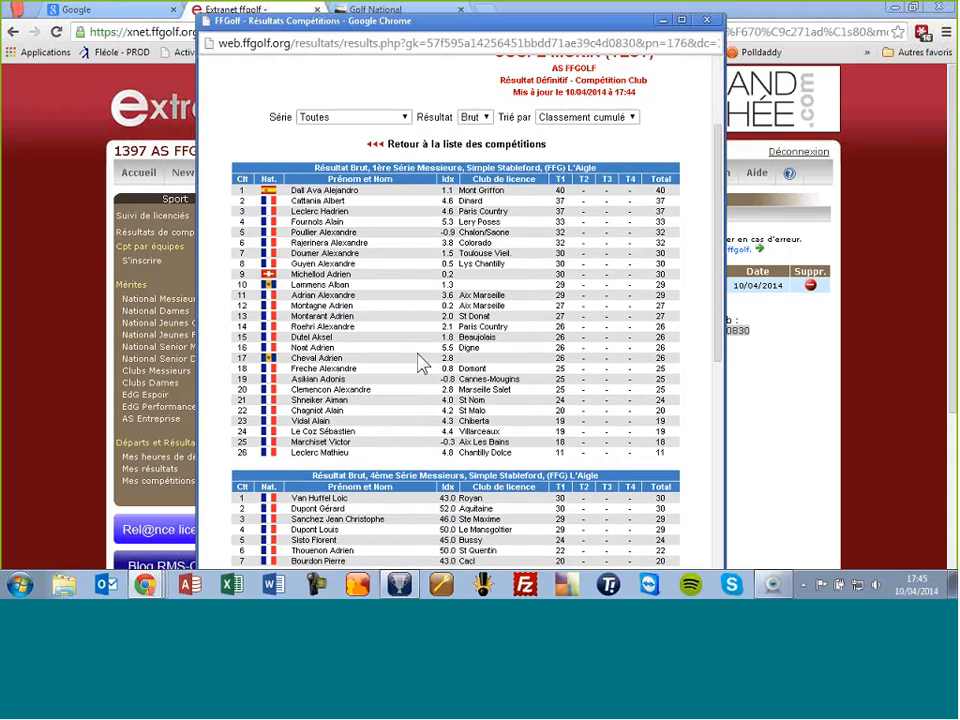
scroll(420, 365, "down", 5)
scroll(420, 365, "down", 3)
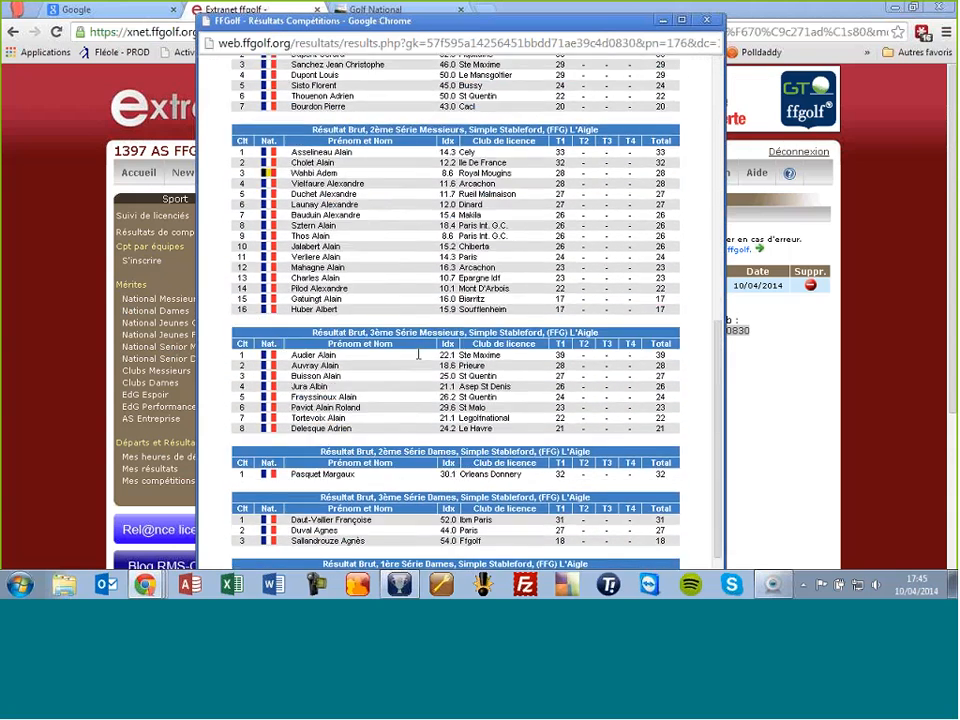
scroll(420, 365, "up", 4)
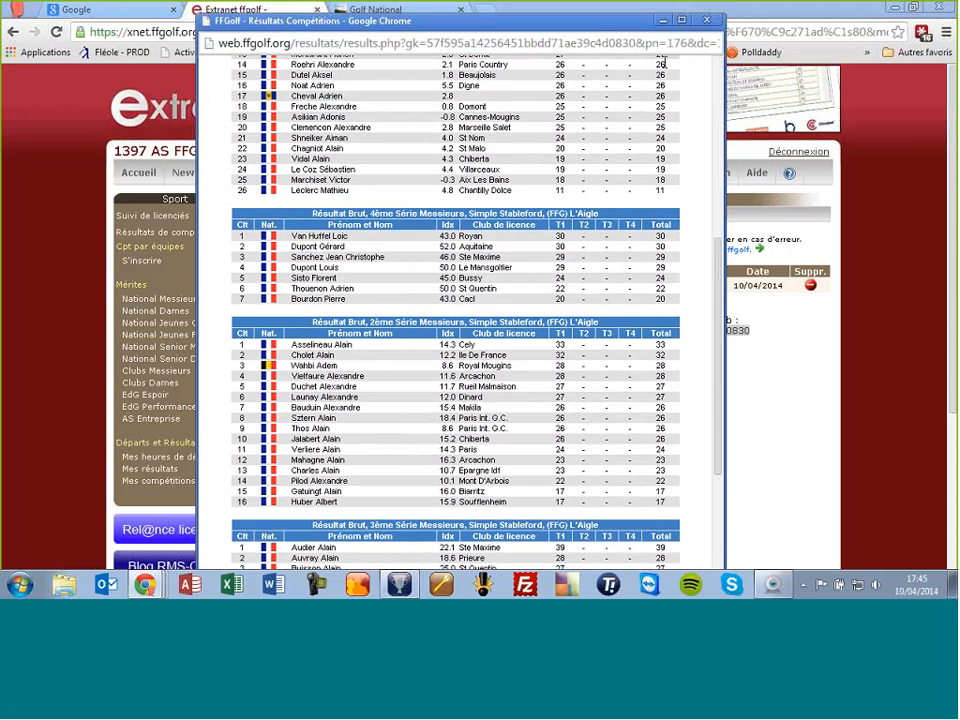
left_click(708, 20)
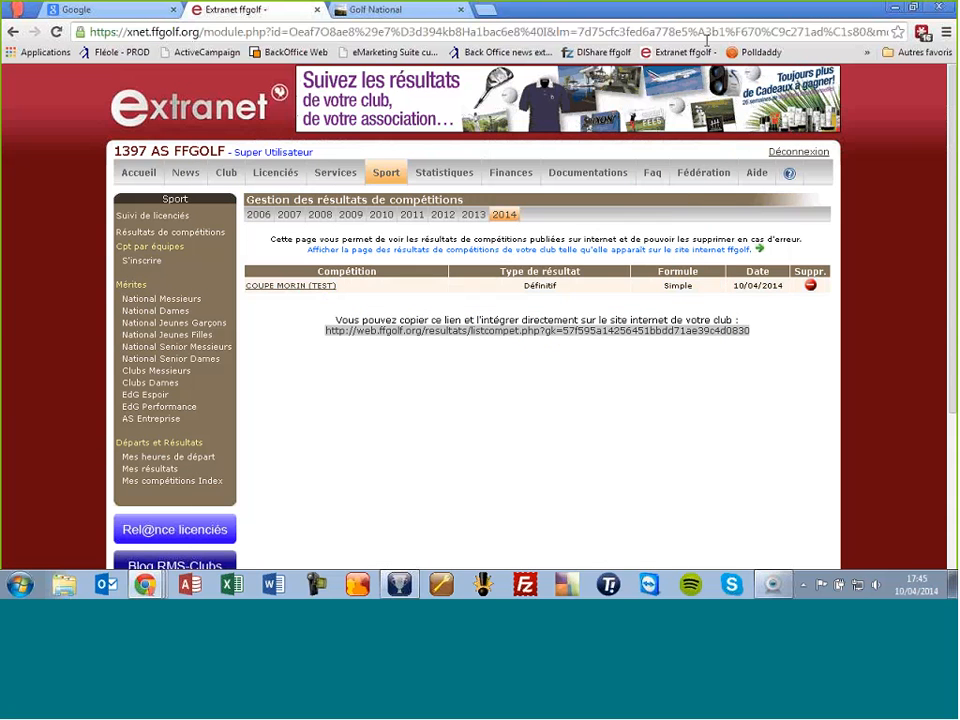
left_click(688, 381)
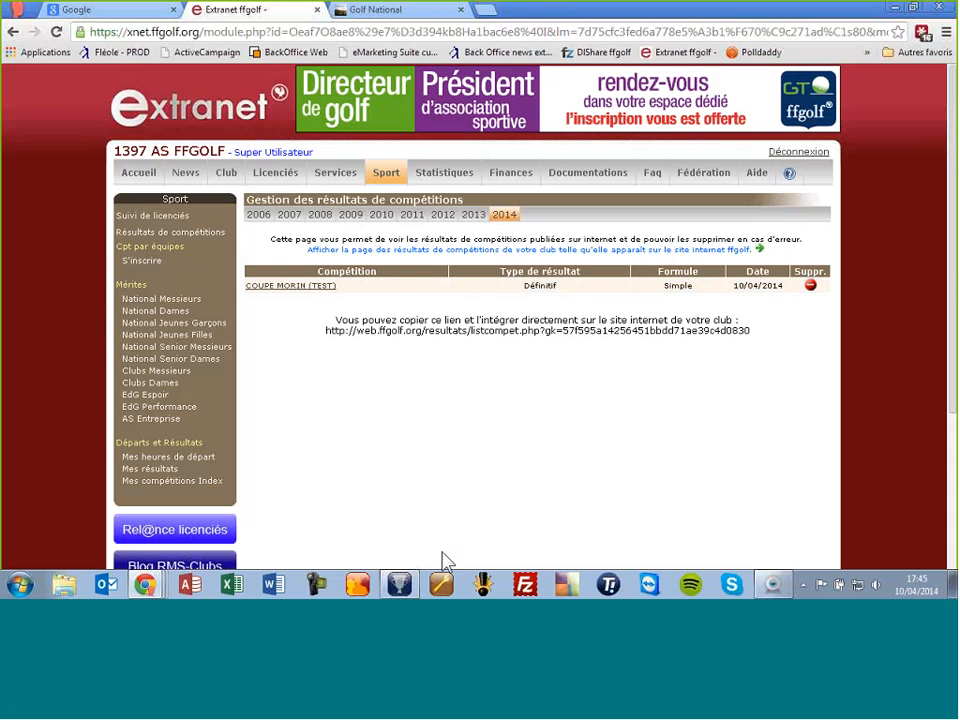
left_click(401, 583)
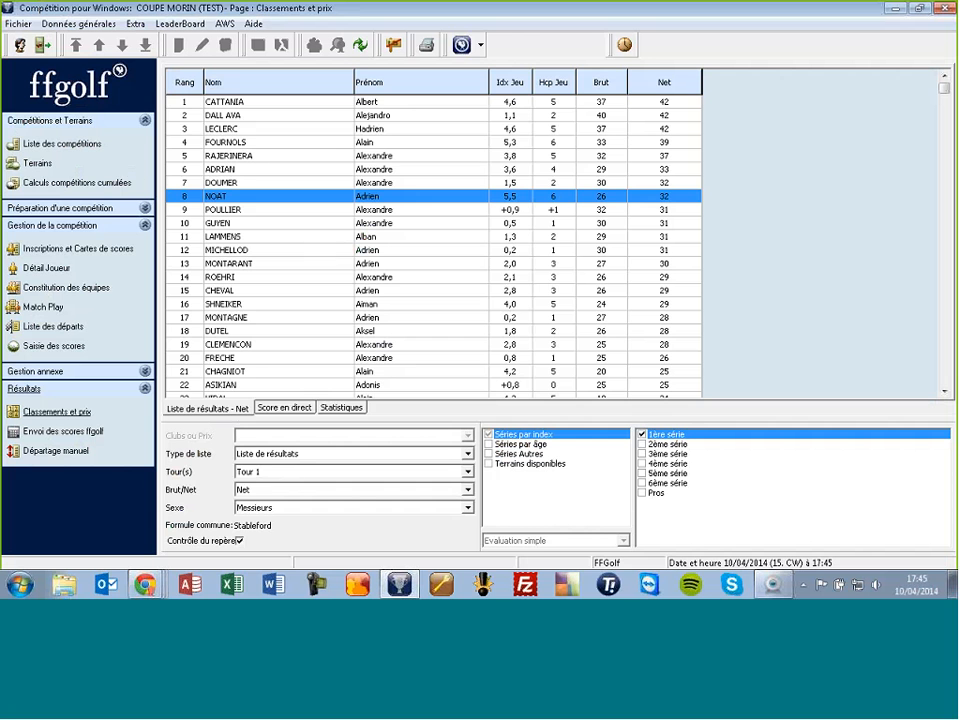
Step: Open Envoi des scores ffgolf for COUPE MORIN (TEST) and view the Transfert résultats print options
left_click(72, 435)
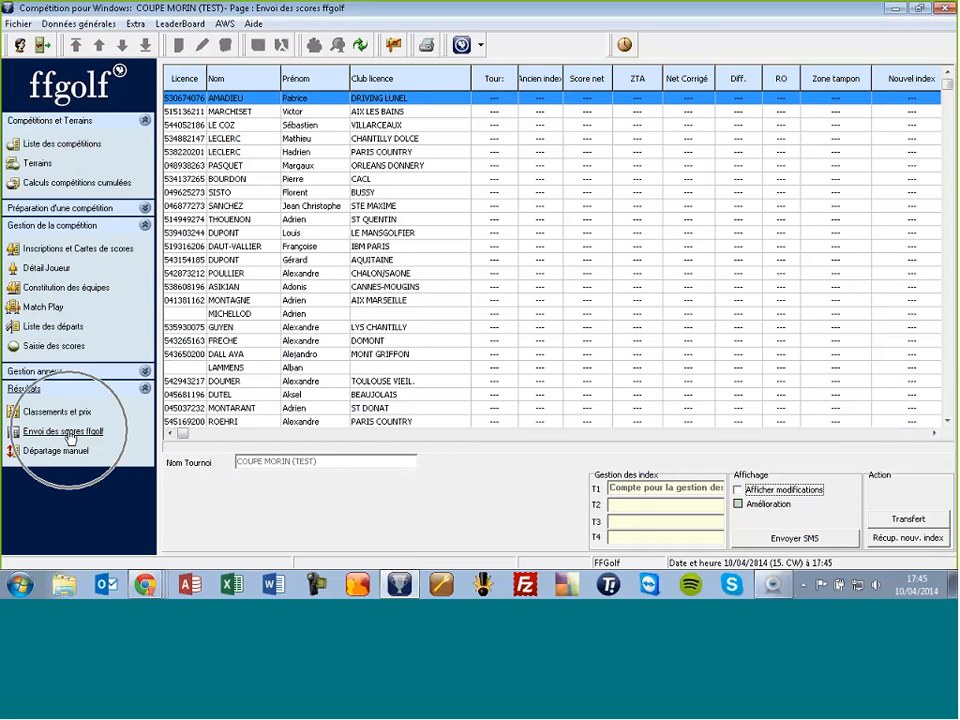
left_click(912, 522)
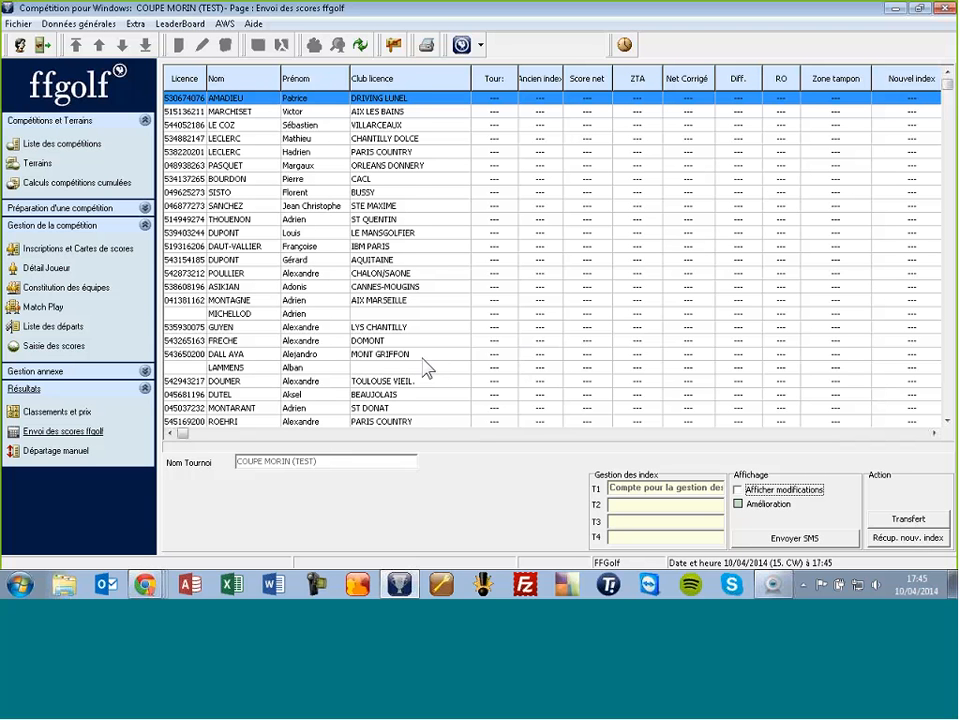
left_click(428, 47)
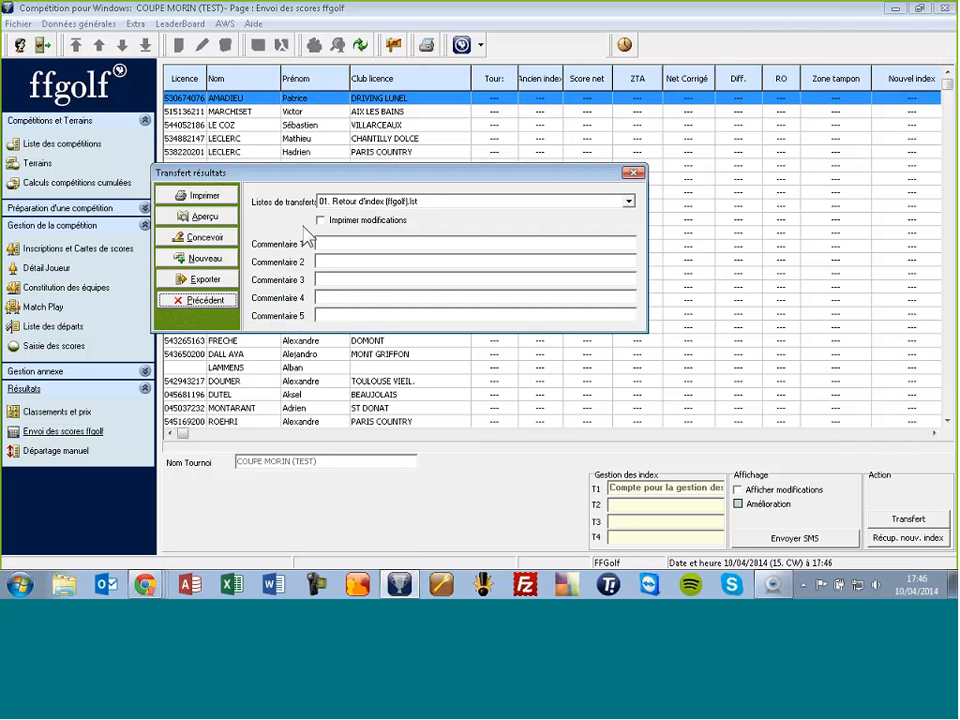
left_click(634, 173)
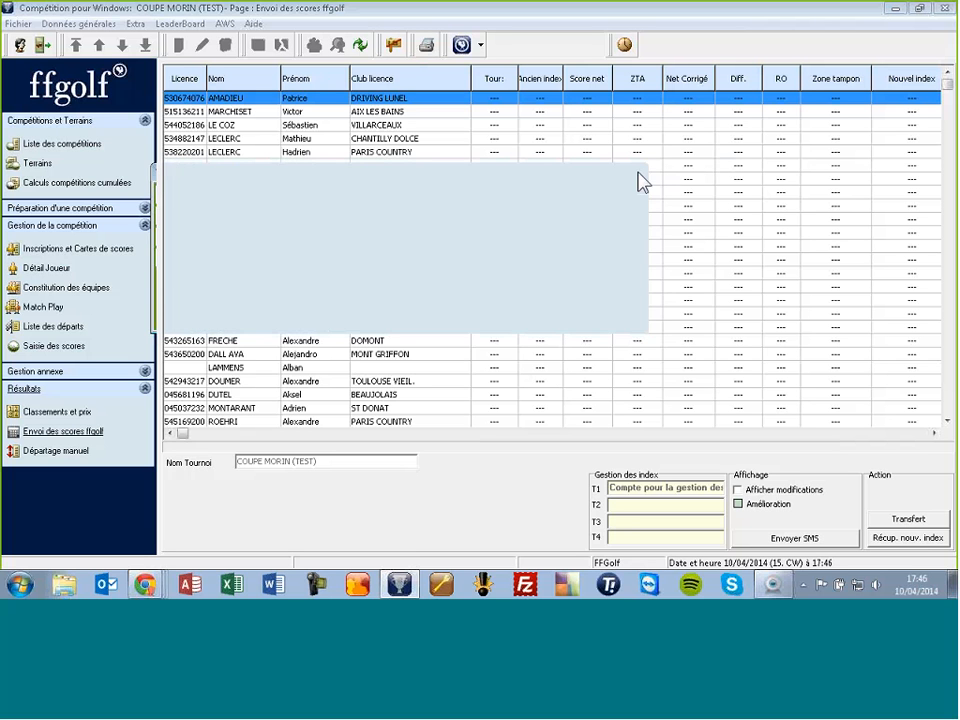